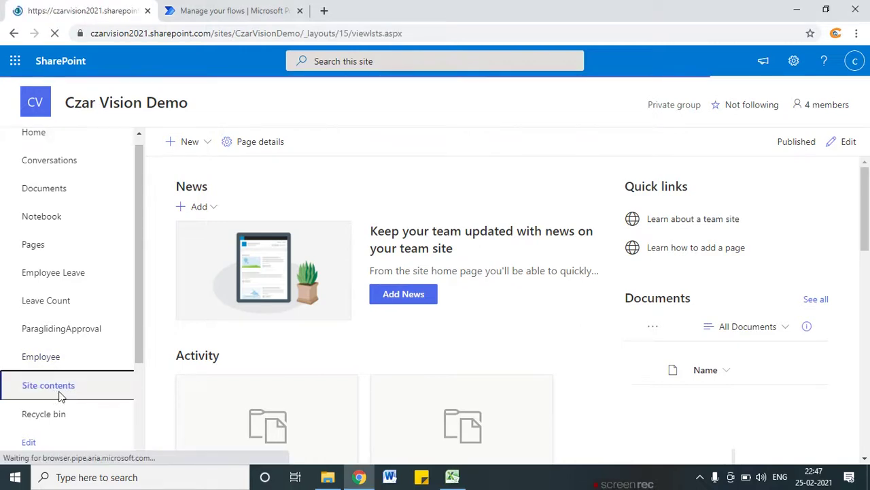
- Create a new blank list named WorkDetails with the description "It contain the work request", shown in site navigation
left_click(194, 148)
left_click(194, 171)
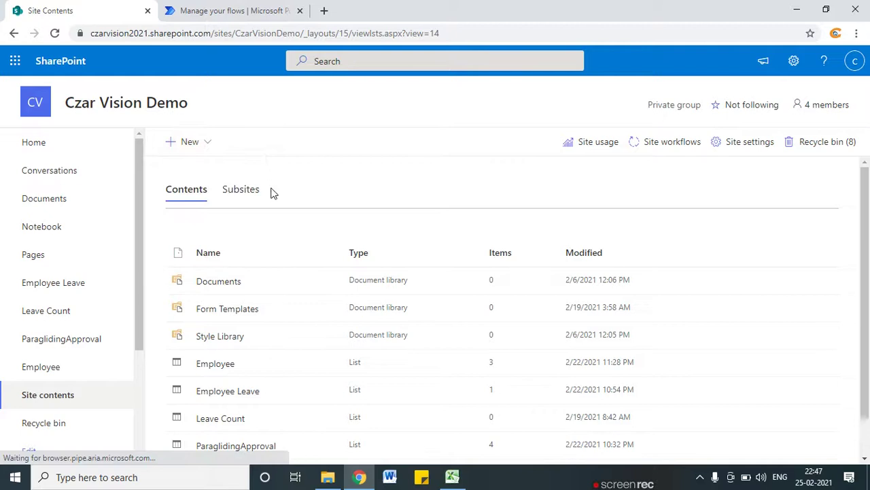
left_click(201, 172)
left_click(303, 184)
type("WorkDetails")
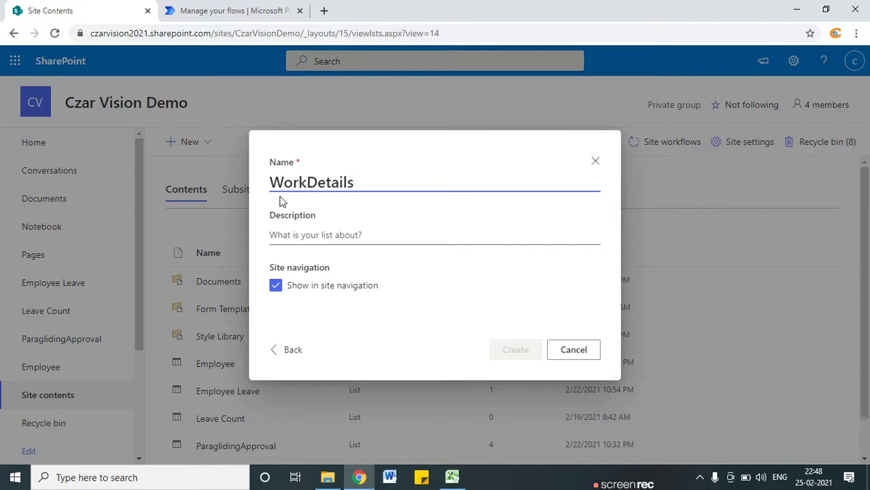
left_click(314, 233)
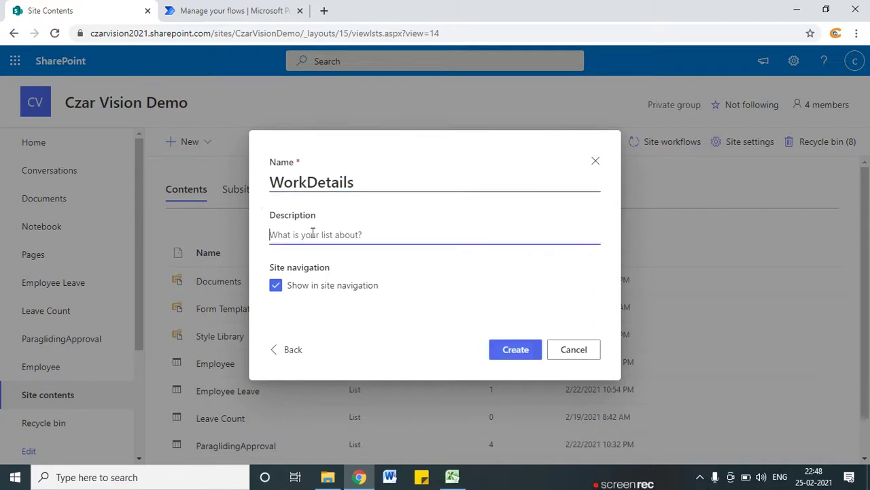
type("It contai")
type("n the work reqie")
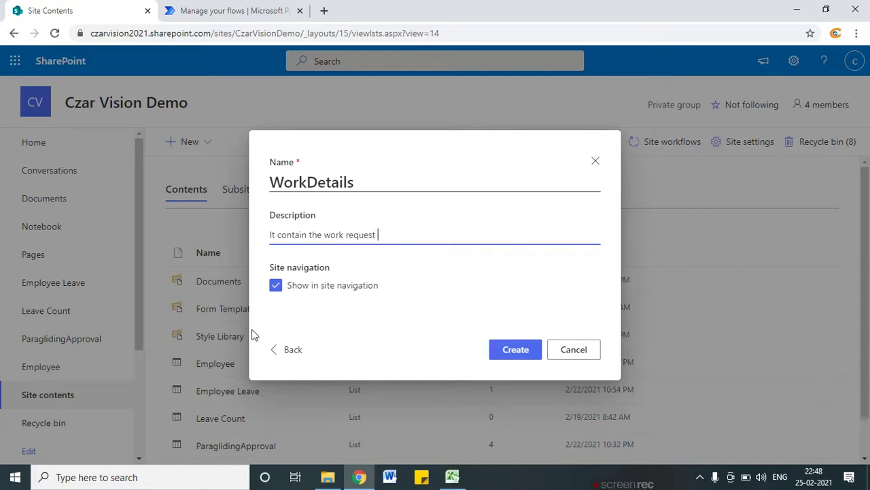
left_click(496, 348)
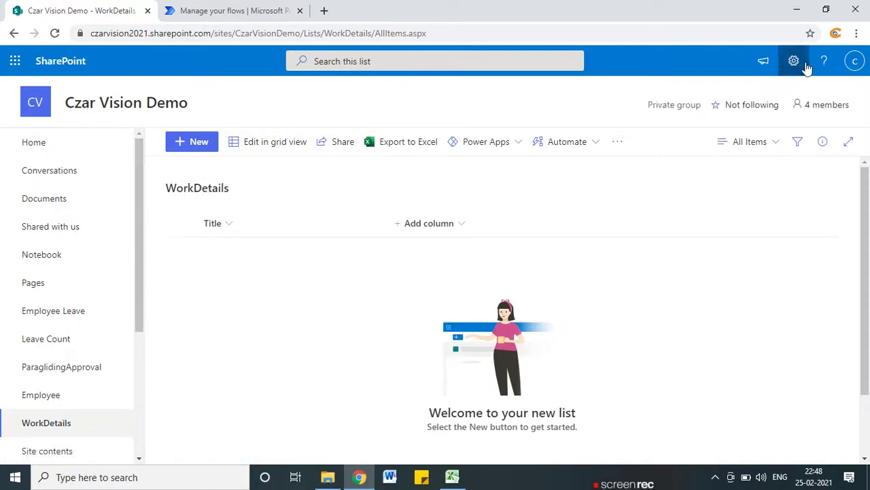
- Rename the new list to "Work Details" in its general list settings and save the change
left_click(793, 60)
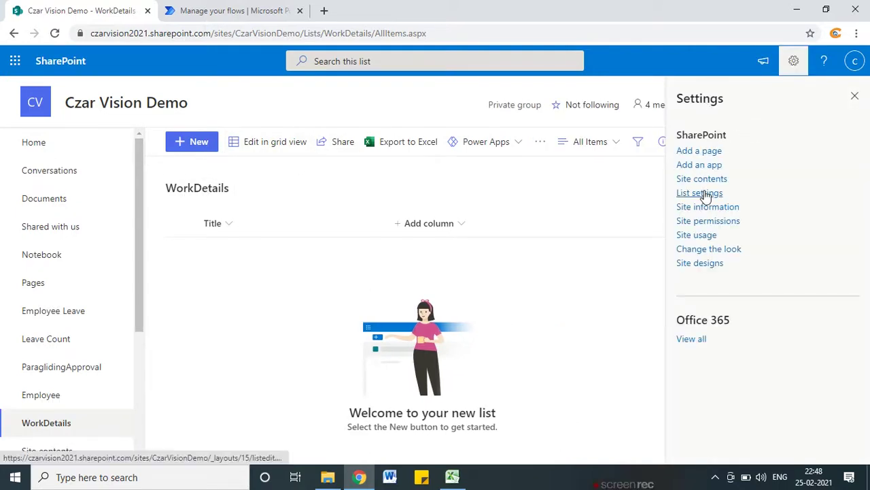
left_click(707, 193)
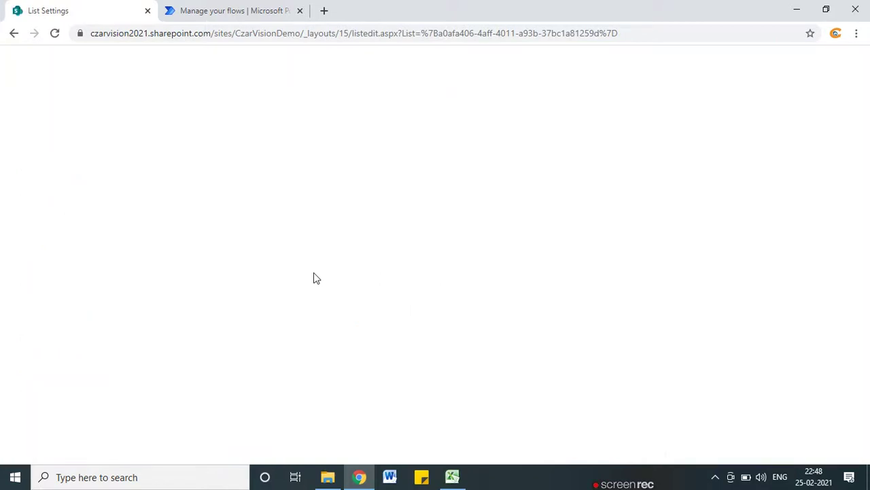
left_click(225, 279)
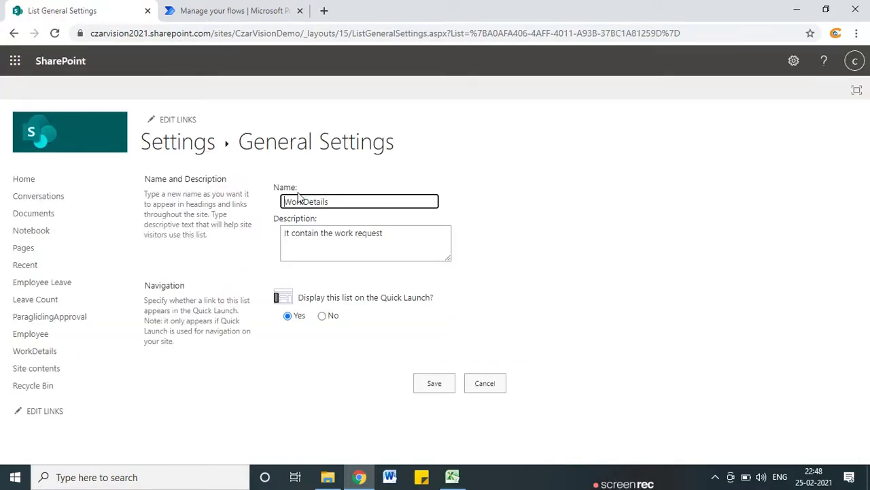
left_click(305, 202)
left_click(434, 386)
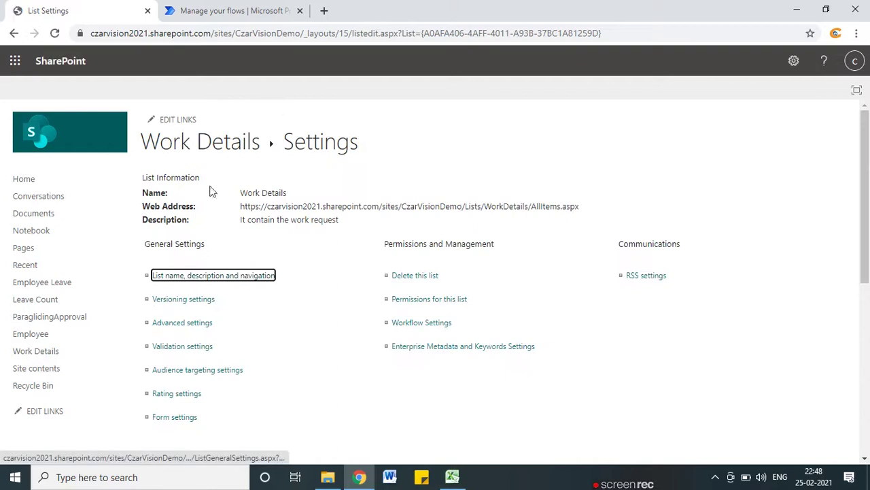
scroll(156, 399, "down", 4)
left_click(175, 349)
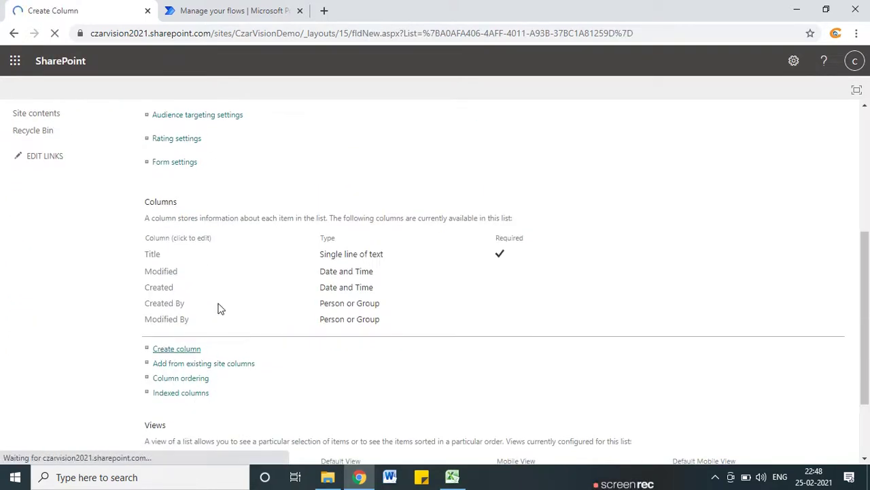
left_click(13, 33)
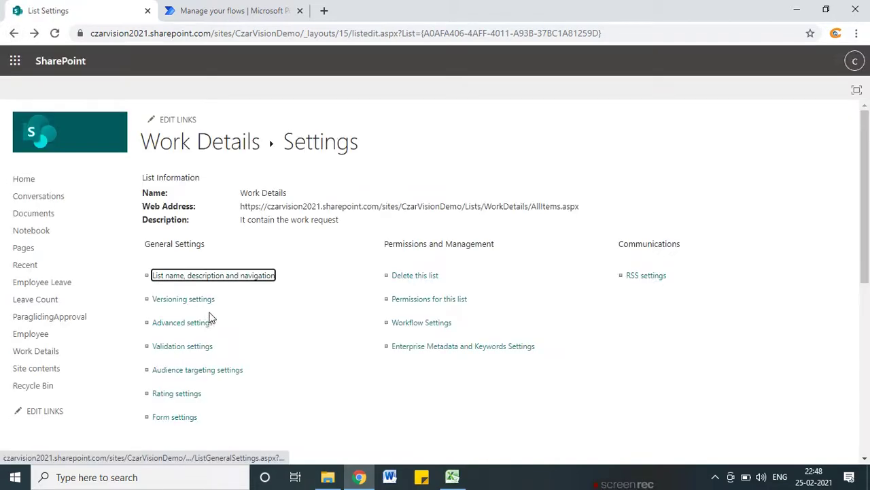
- Rename the list's Title column to "Work ID" and save the column
scroll(210, 320, "down", 3)
left_click(153, 320)
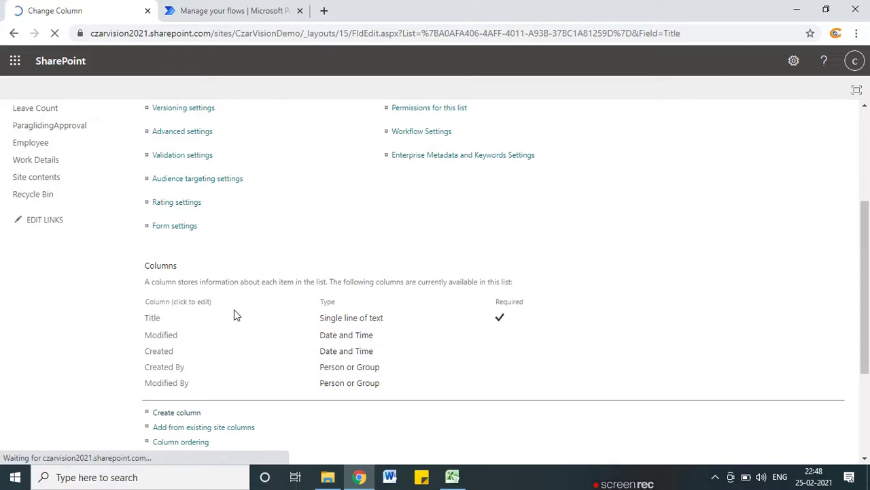
type("LW")
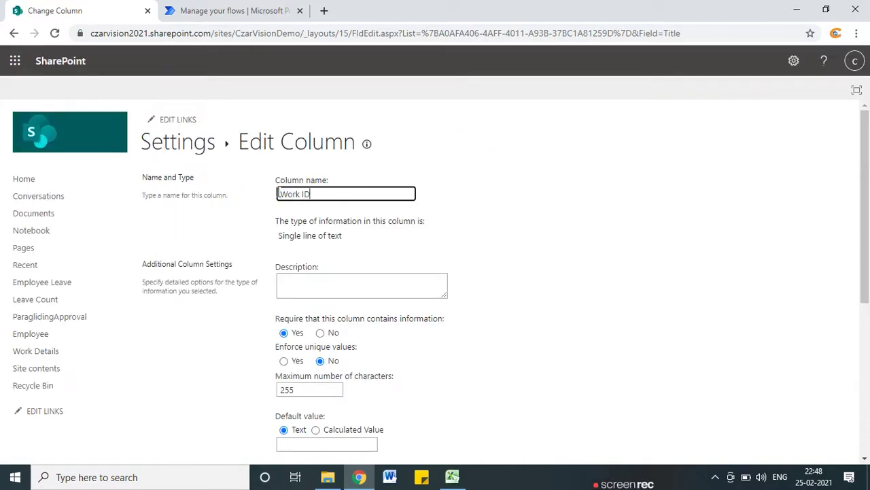
scroll(501, 229, "down", 5)
left_click(768, 403)
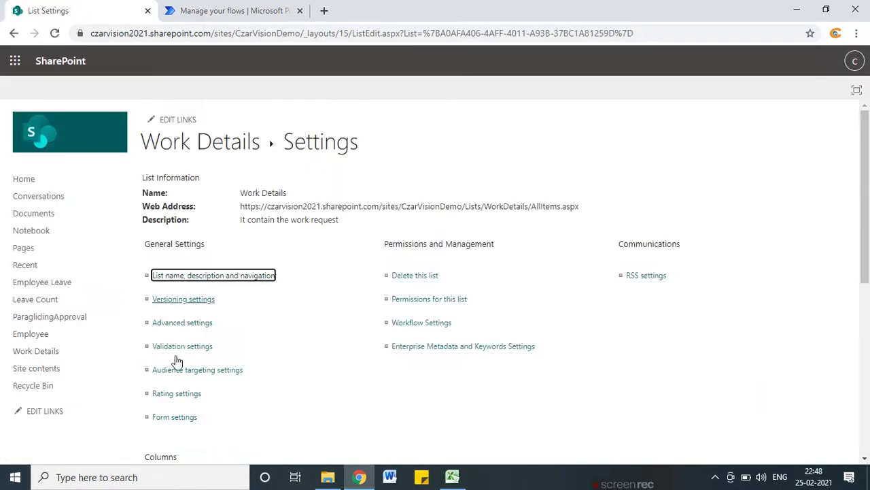
- Add a "Work Title" column of the single line of text type to the list, keeping the default column settings
scroll(177, 360, "down", 5)
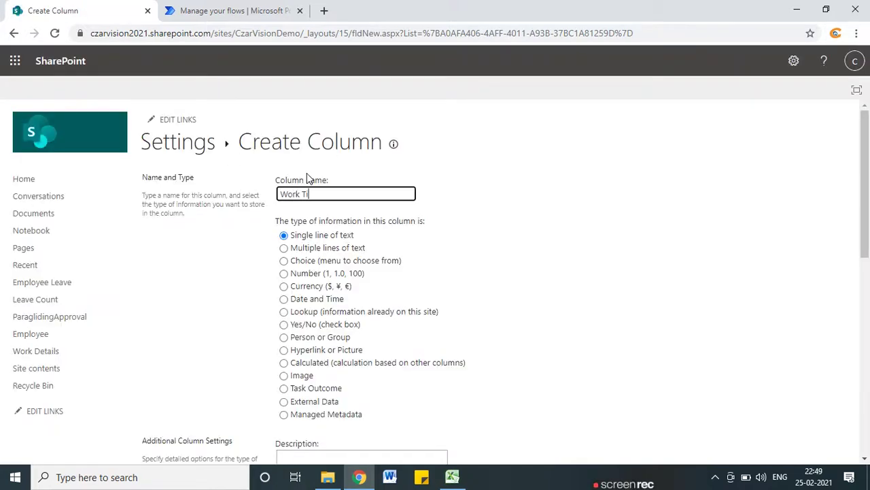
scroll(374, 282, "down", 6)
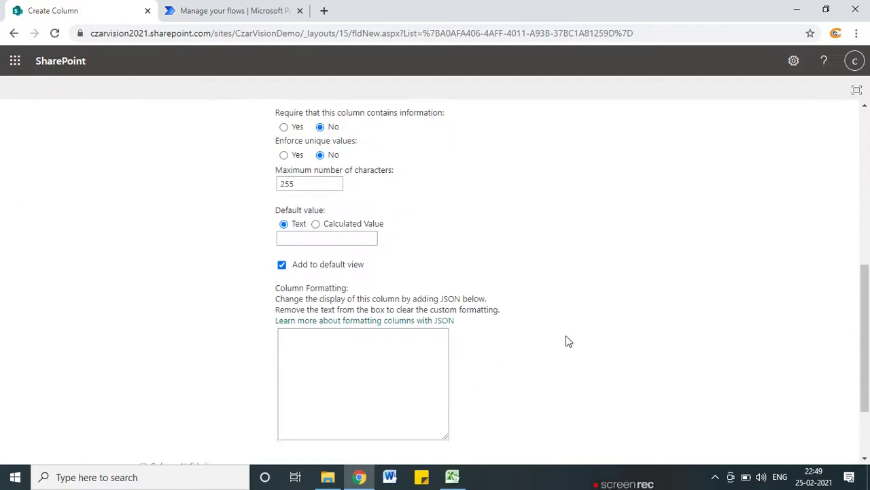
scroll(532, 340, "up", 3)
scroll(288, 306, "down", 3)
scroll(336, 175, "up", 1)
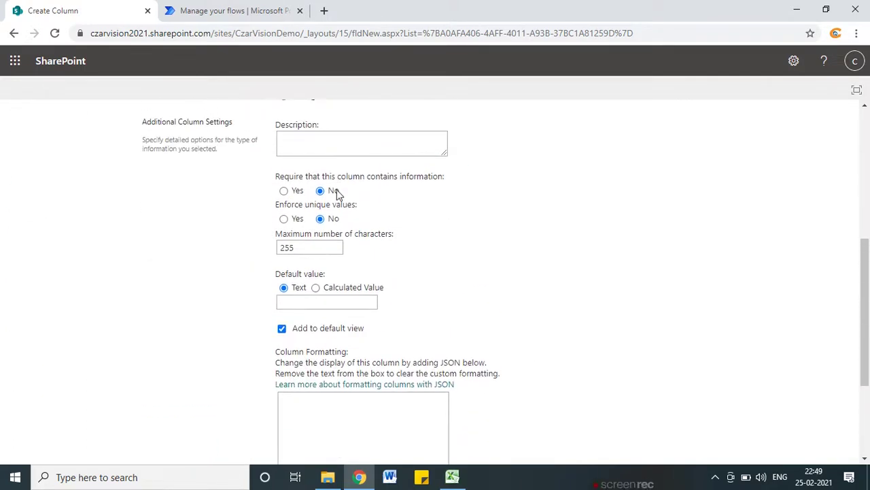
scroll(336, 175, "down", 2)
left_click(769, 396)
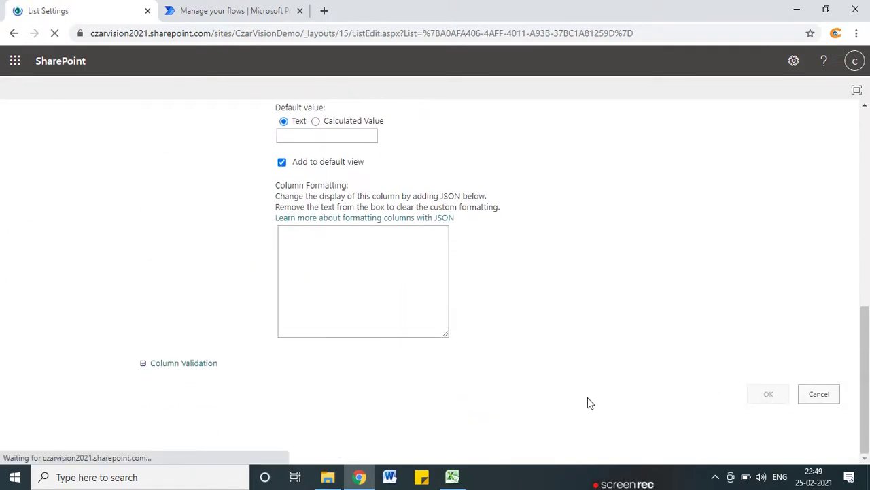
- Add a column named WorkDetails of the multiple lines of text type, keeping the default column settings
scroll(204, 218, "down", 5)
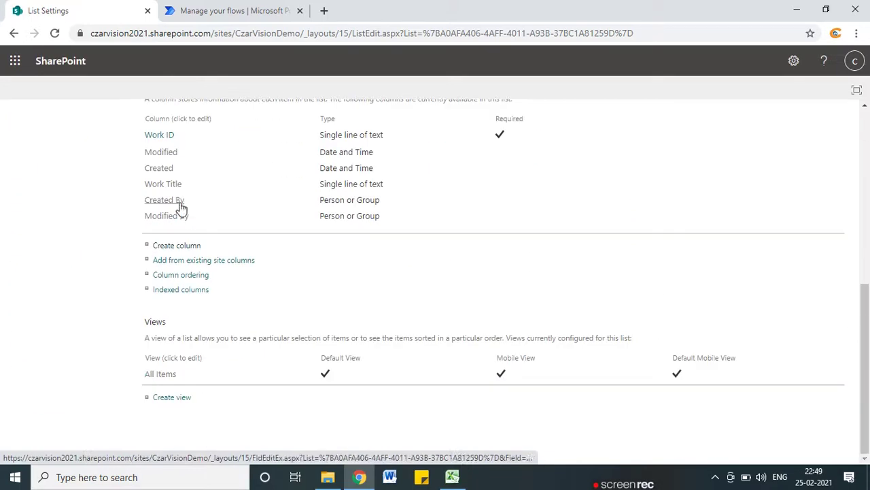
left_click(171, 245)
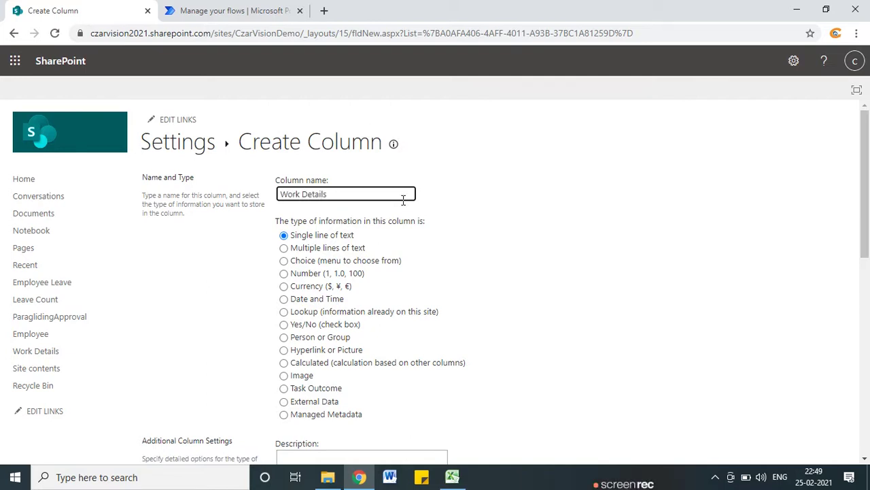
key("BackSpace")
left_click(283, 252)
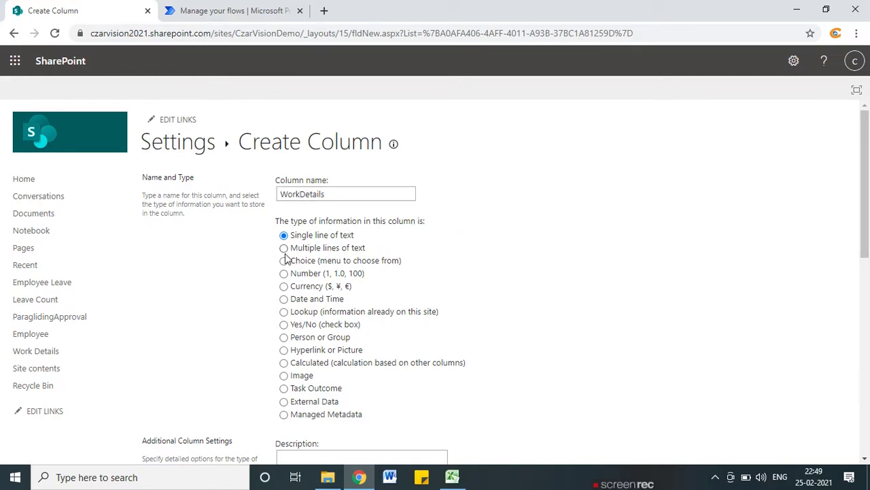
left_click(284, 249)
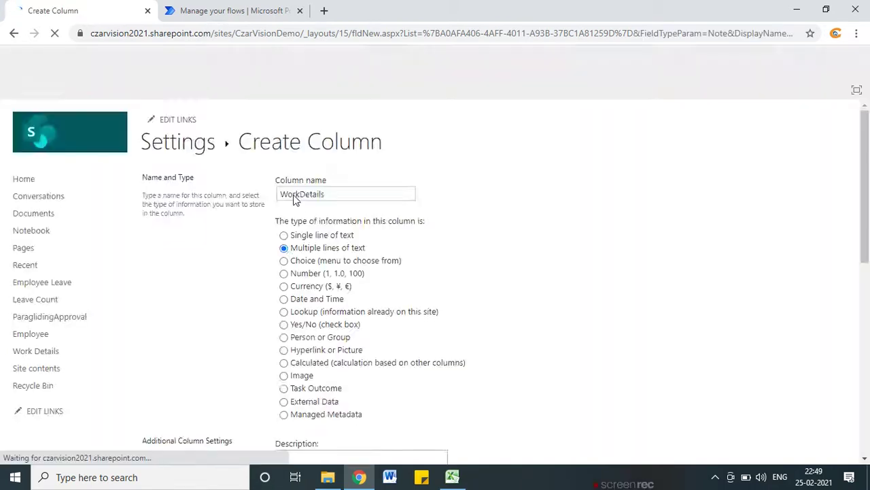
scroll(303, 183, "down", 5)
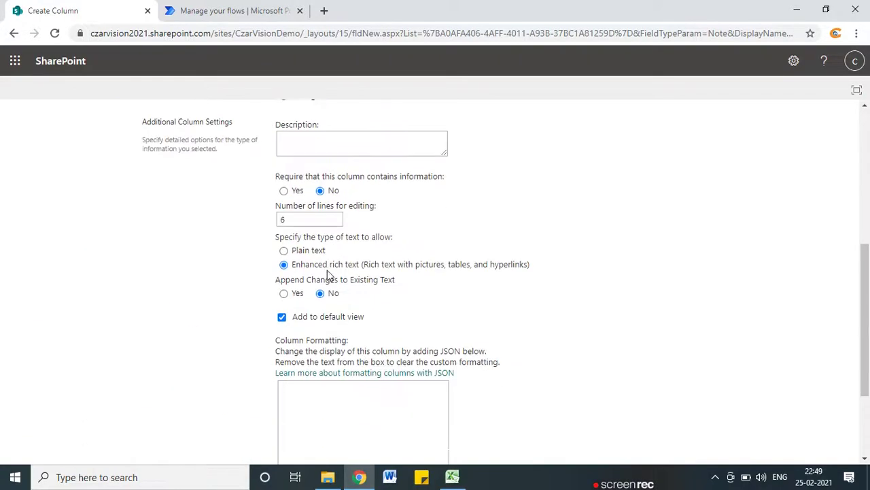
scroll(310, 198, "up", 5)
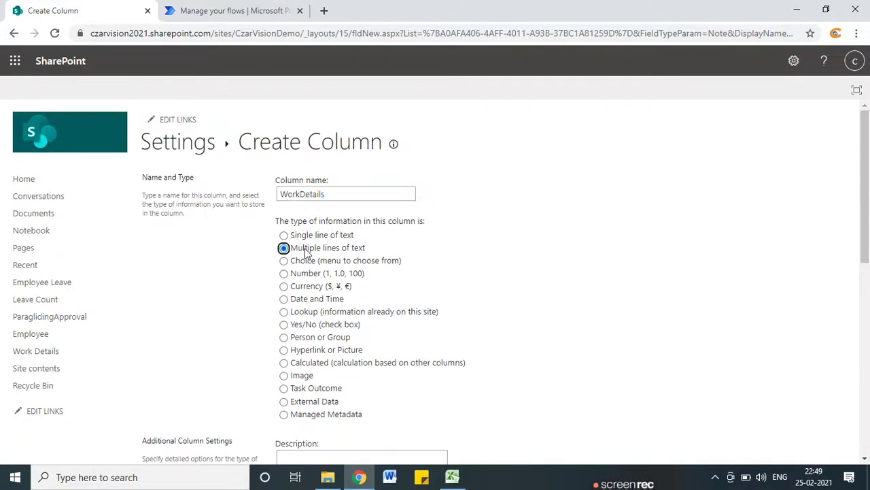
scroll(707, 307, "down", 10)
left_click(768, 393)
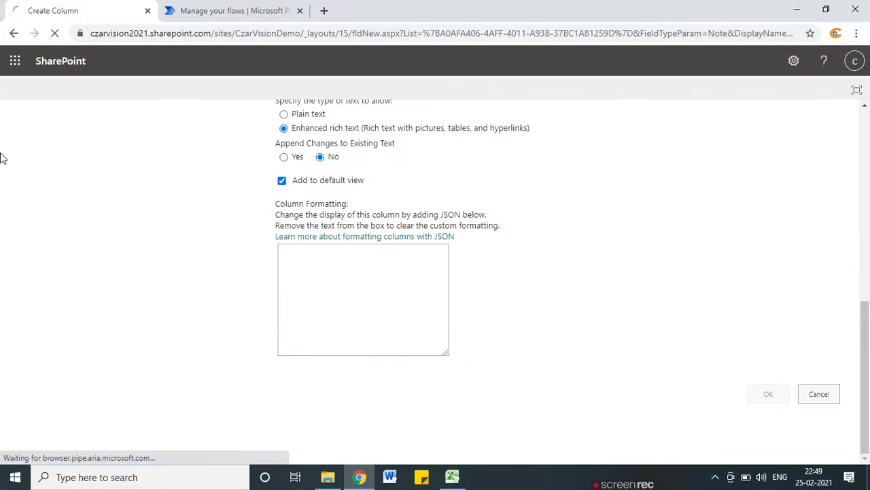
- Rename the WorkDetails column to "Work Details" and save it
scroll(225, 329, "down", 5)
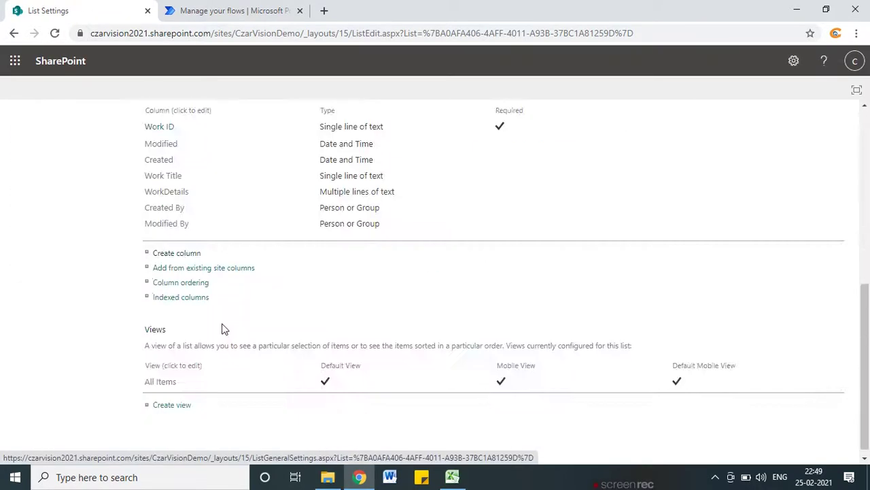
scroll(162, 187, "up", 2)
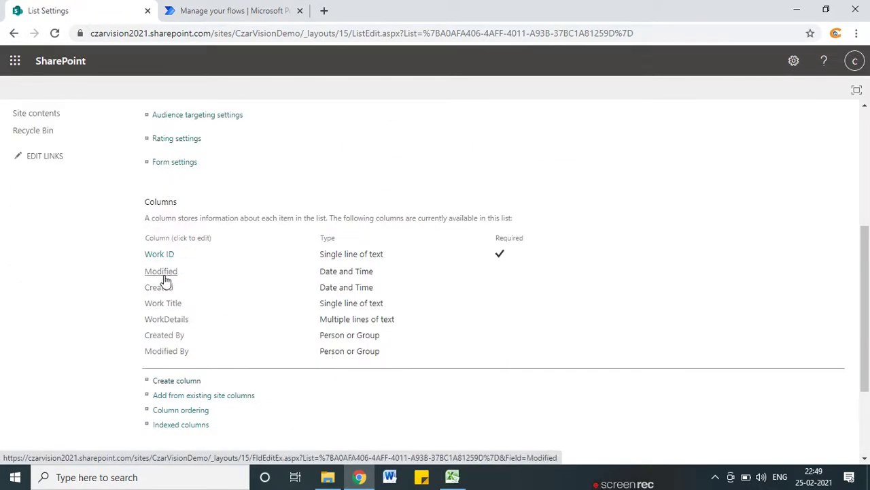
left_click(172, 321)
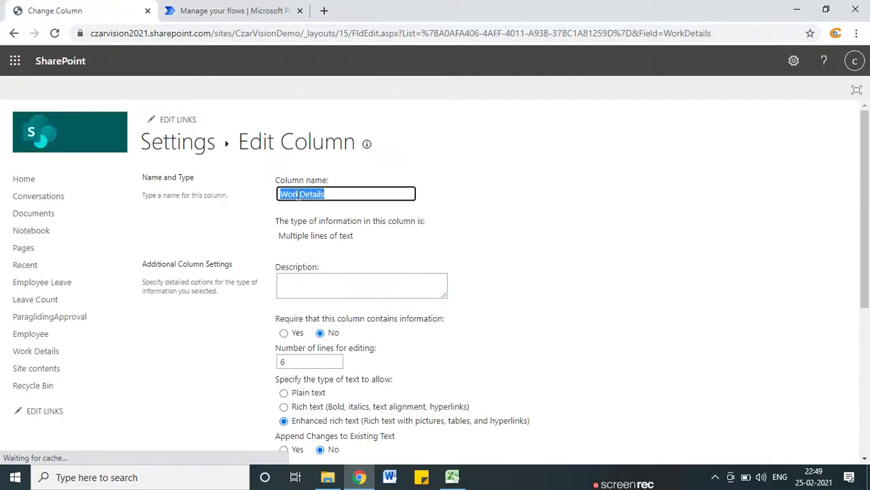
left_click(301, 194)
scroll(611, 340, "down", 4)
left_click(755, 394)
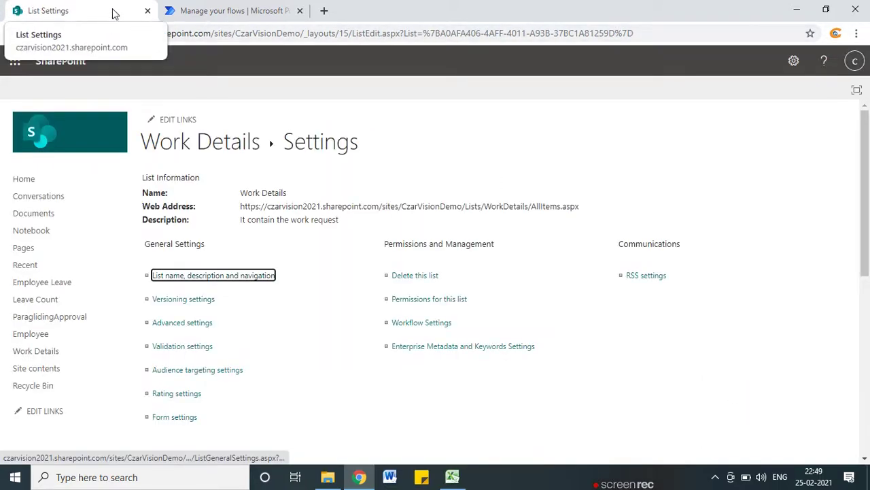
- Add a column named DesireImplementationDate of the Date and Time type to the list, keeping the default column settings
scroll(361, 171, "down", 5)
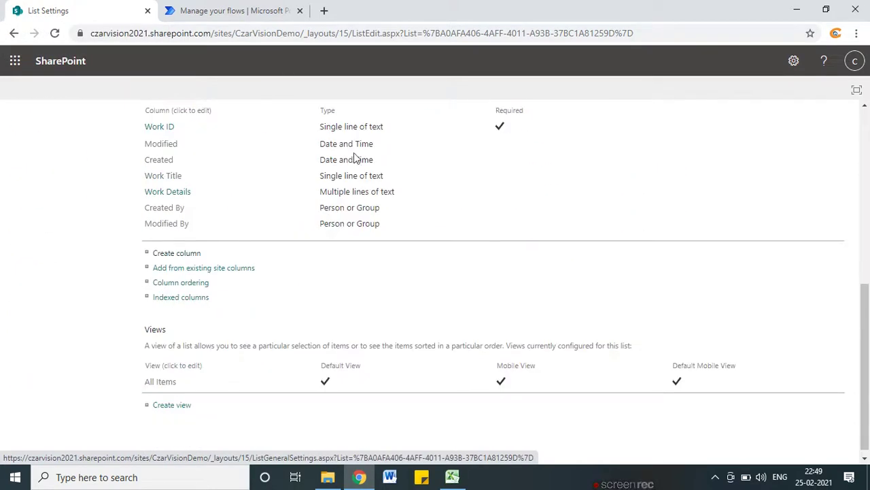
left_click(174, 255)
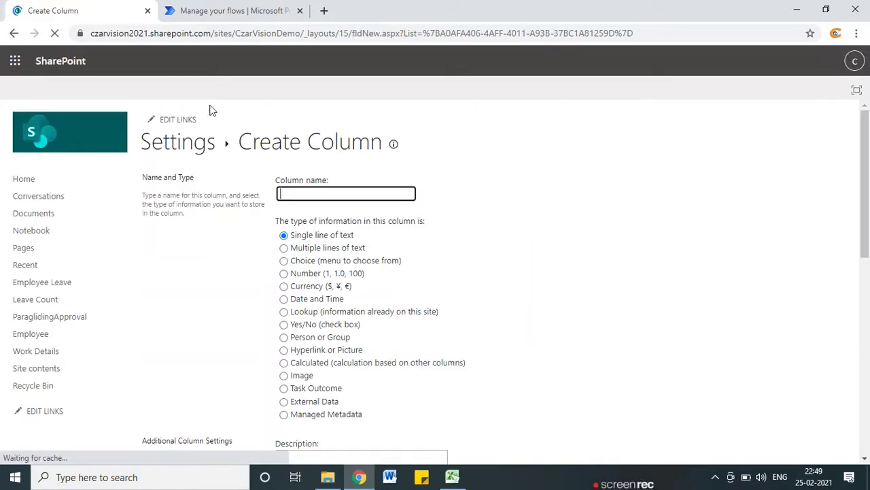
left_click(298, 192)
type("DesireImplementationDate")
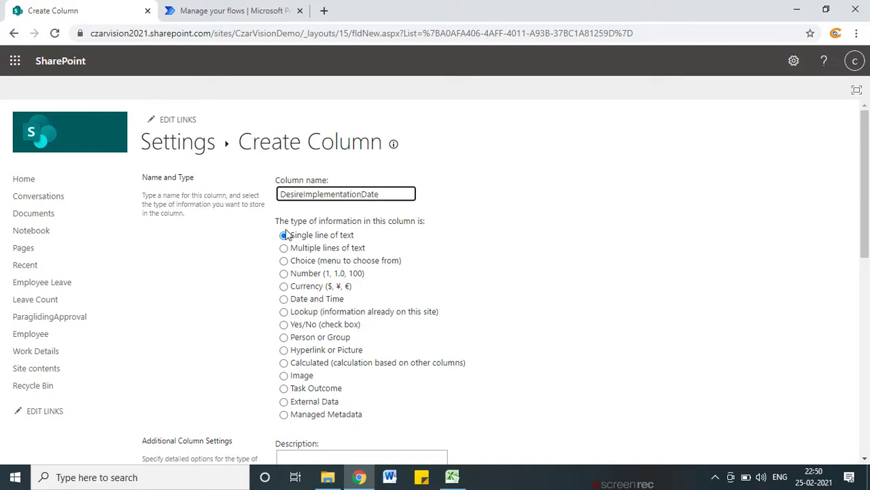
scroll(306, 238, "down", 1)
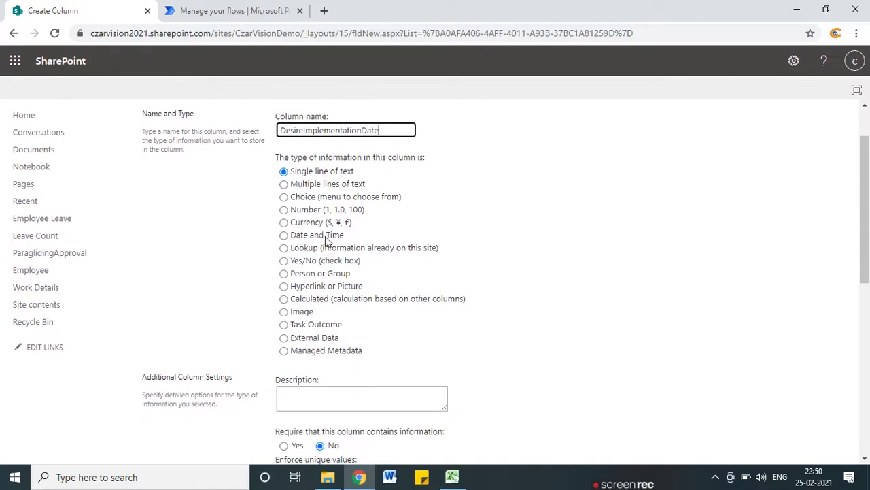
left_click(284, 236)
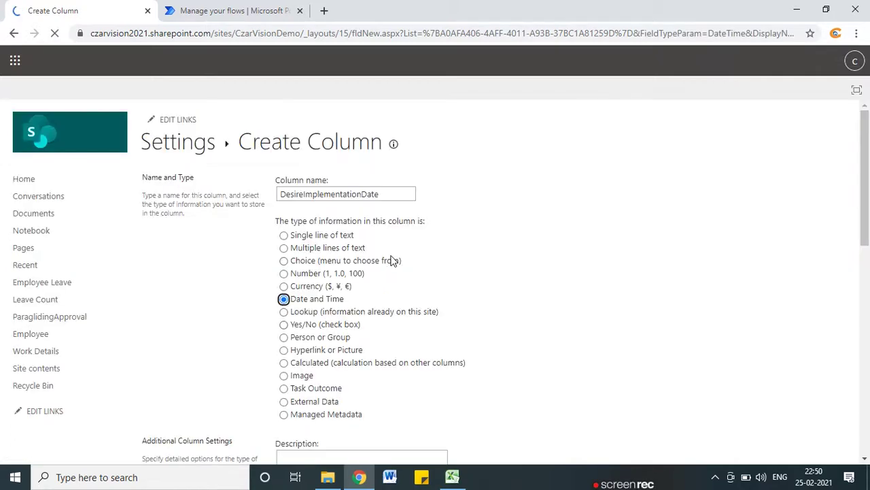
scroll(393, 265, "down", 6)
scroll(542, 305, "down", 2)
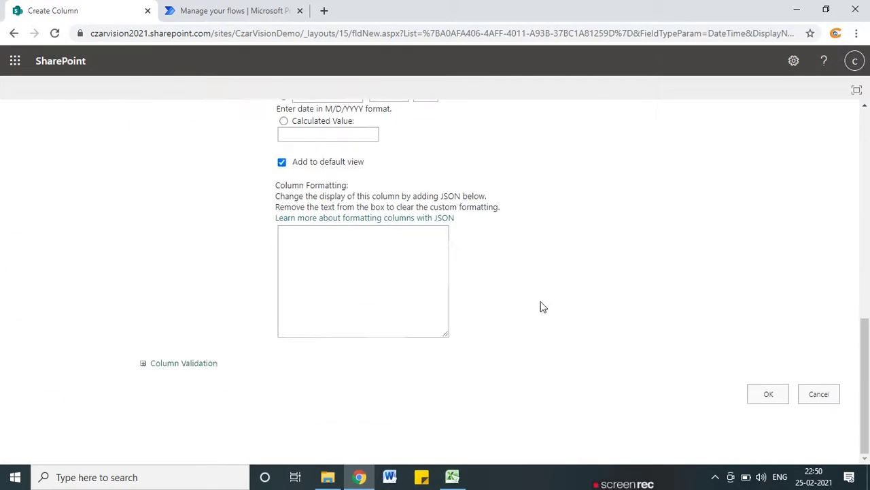
left_click(768, 393)
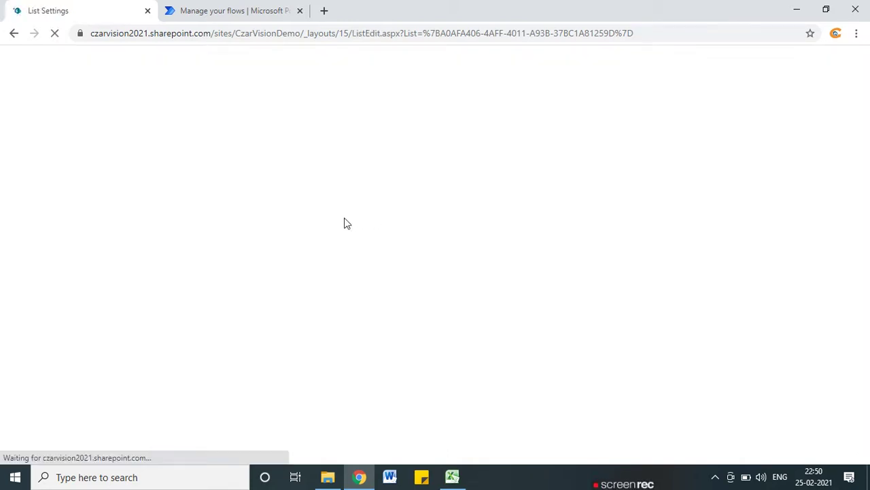
- Rename the DesireImplementationDate column to "Desire Implementation Date" and save it
scroll(224, 286, "down", 4)
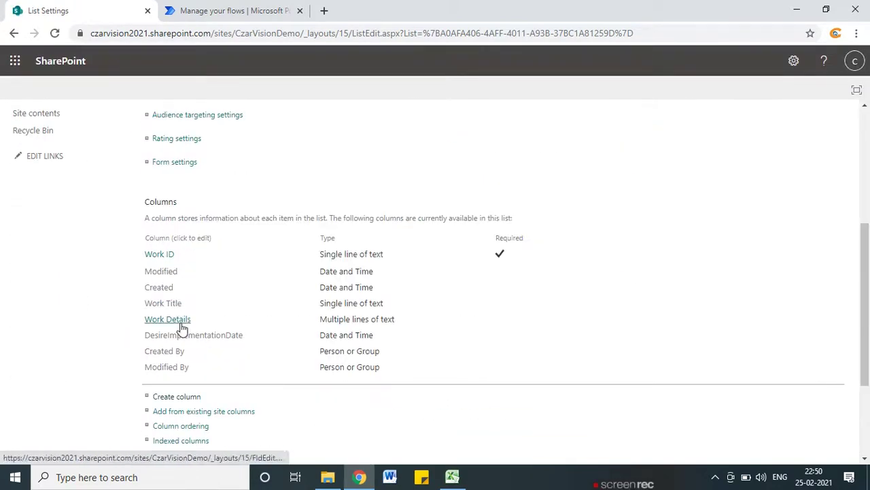
left_click(185, 335)
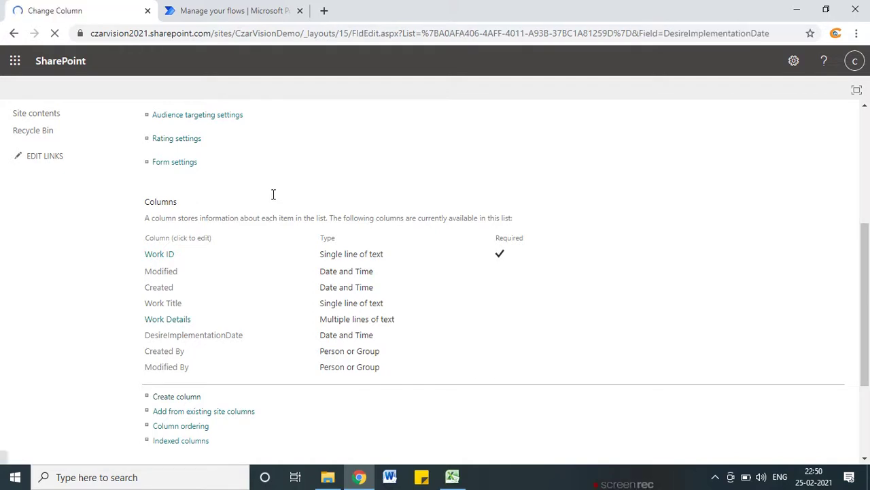
left_click(320, 197)
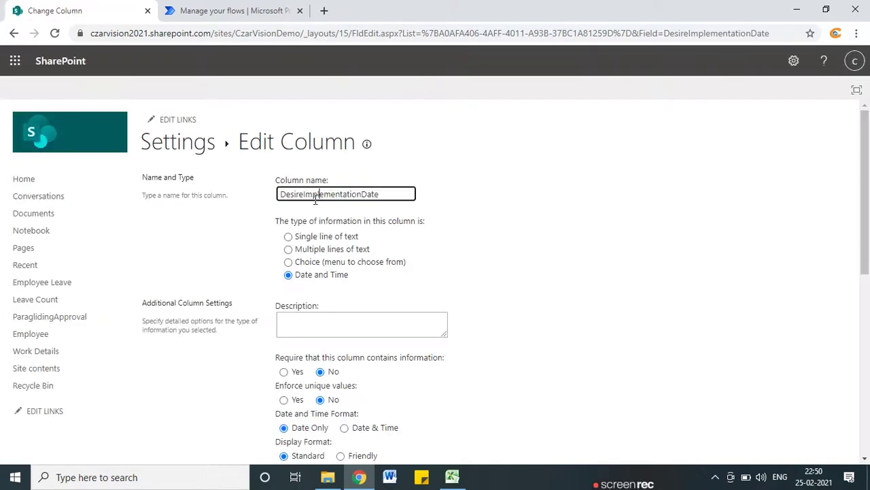
left_click(304, 195)
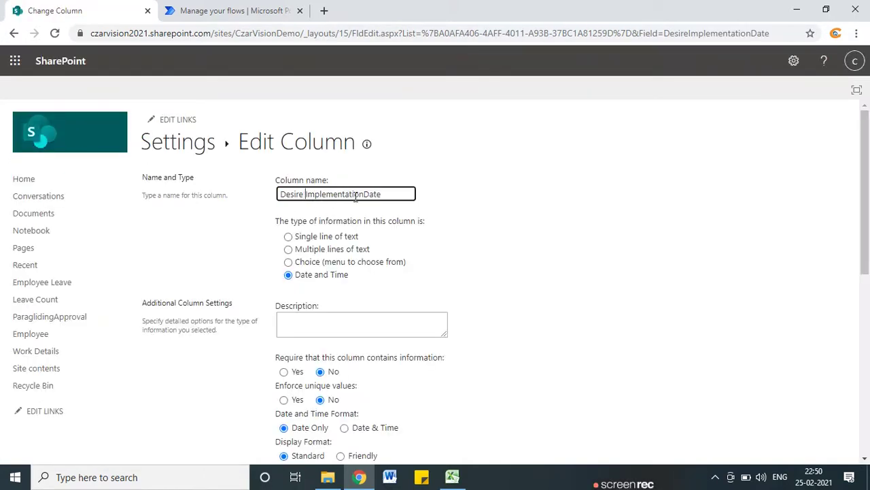
left_click(363, 194)
scroll(744, 417, "down", 5)
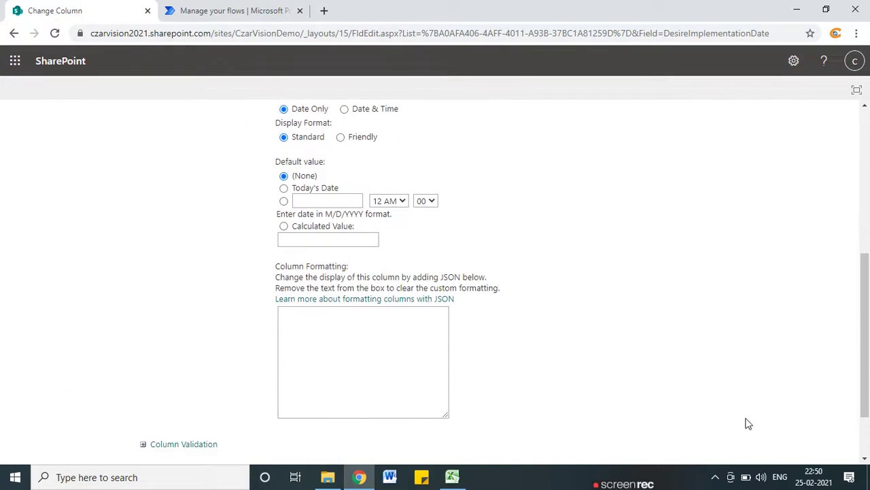
left_click(768, 401)
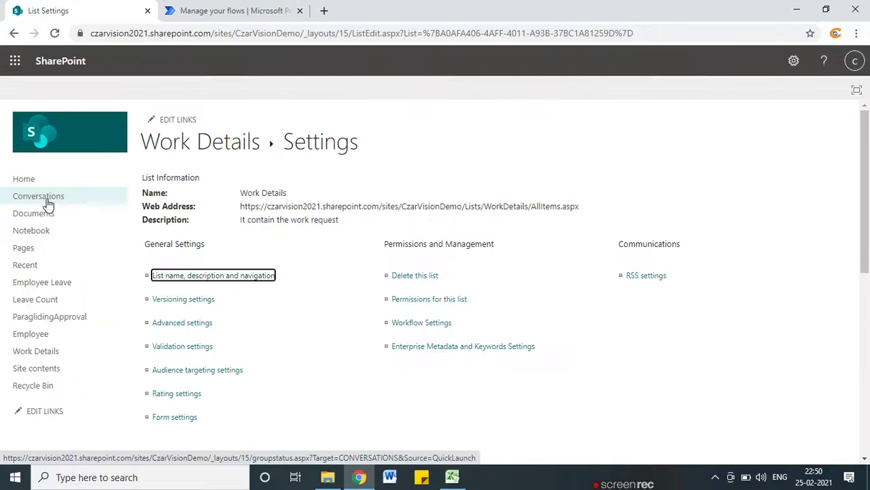
- Add a column named TotalEfforts of the single line of text type to the list, keeping the default column settings
scroll(354, 307, "down", 7)
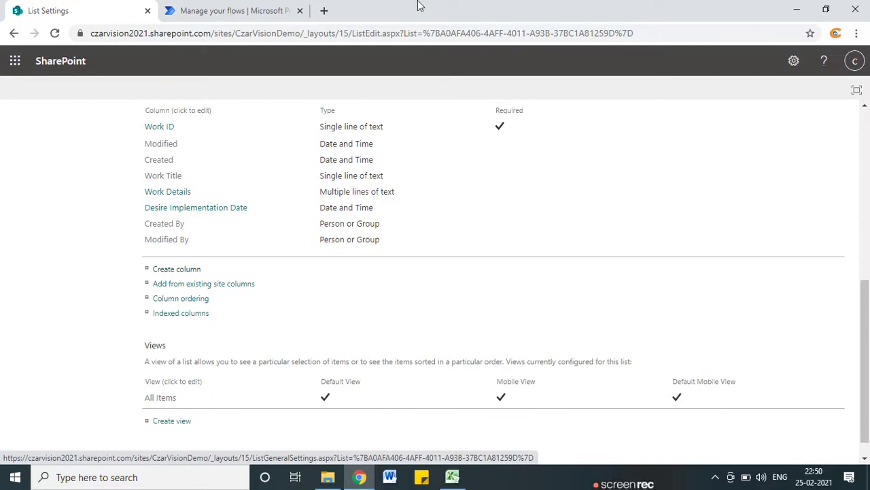
left_click(181, 270)
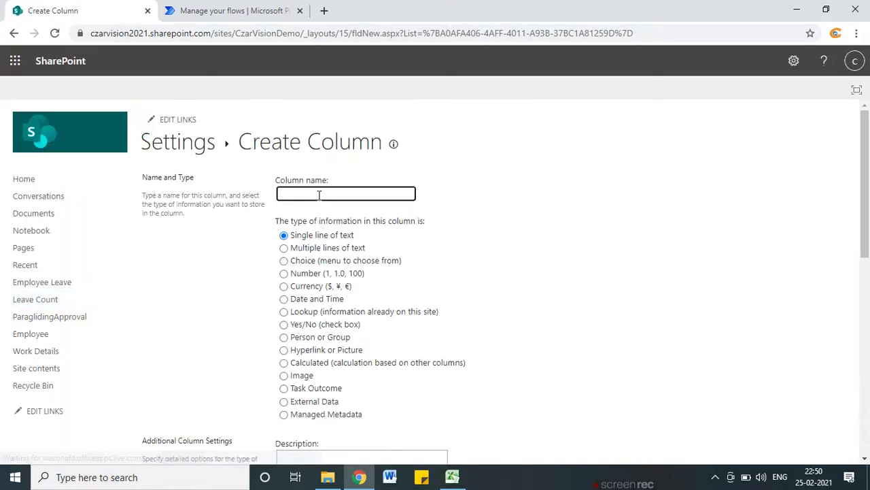
left_click(313, 197)
type("Total Effor")
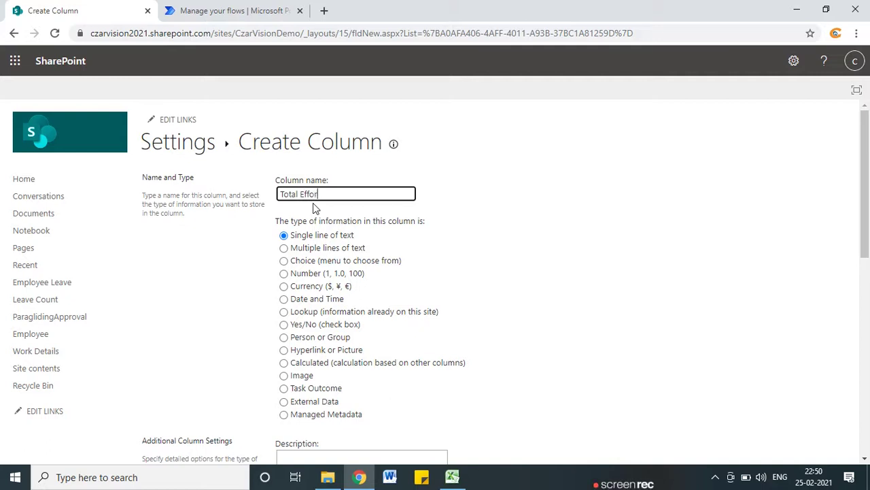
left_click(301, 193)
scroll(349, 264, "down", 10)
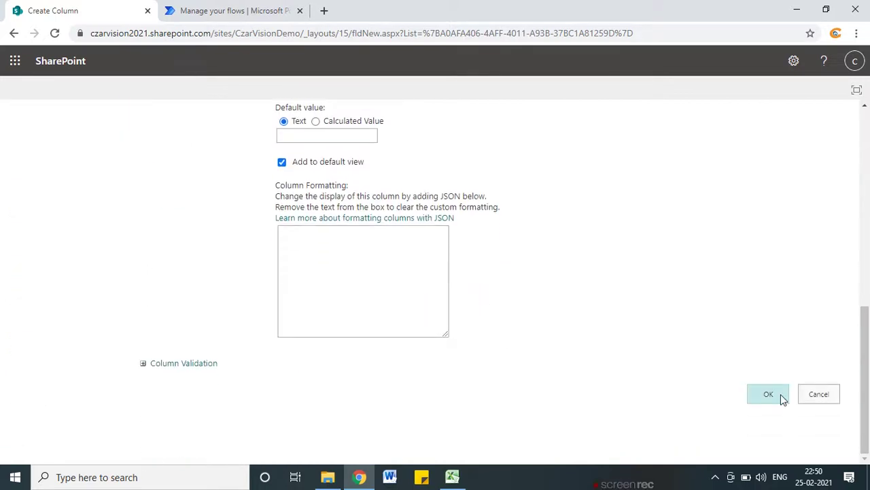
left_click(779, 395)
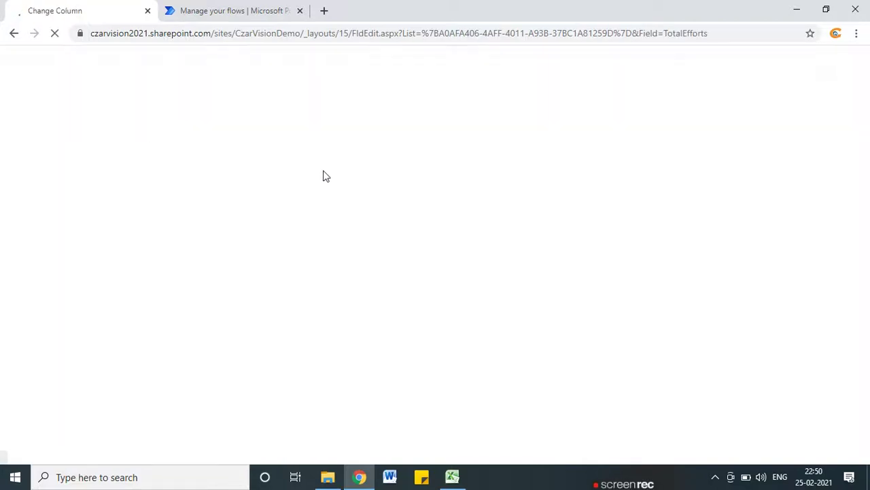
- Rename the TotalEfforts column to "Total Efforts" and save it
left_click(299, 192)
scroll(745, 420, "down", 5)
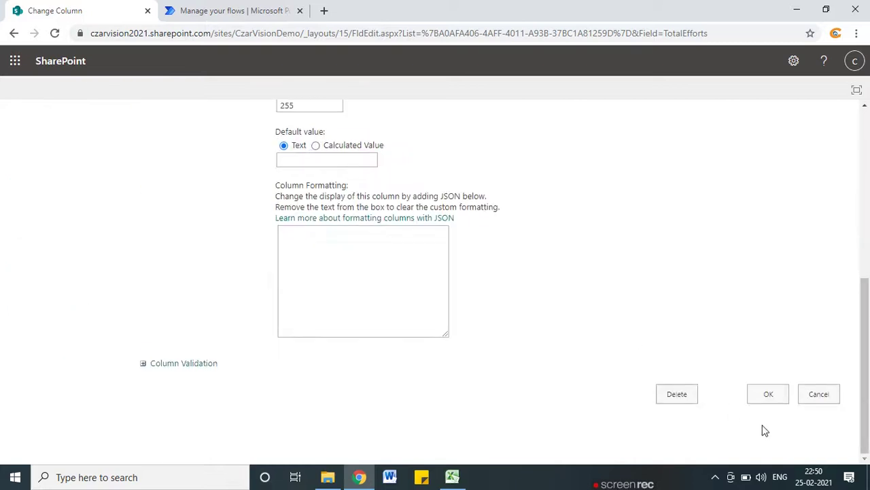
left_click(760, 399)
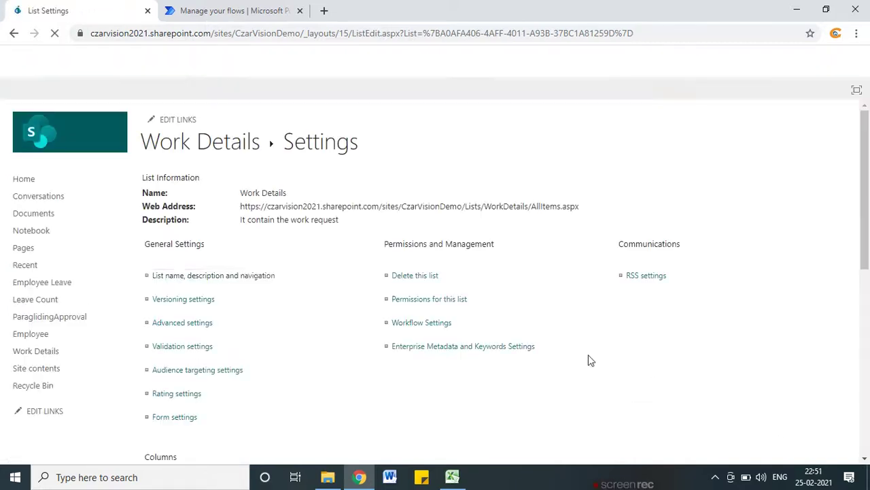
- Start a new list column named "Status" and set its type to Choice
scroll(248, 365, "down", 5)
left_click(194, 285)
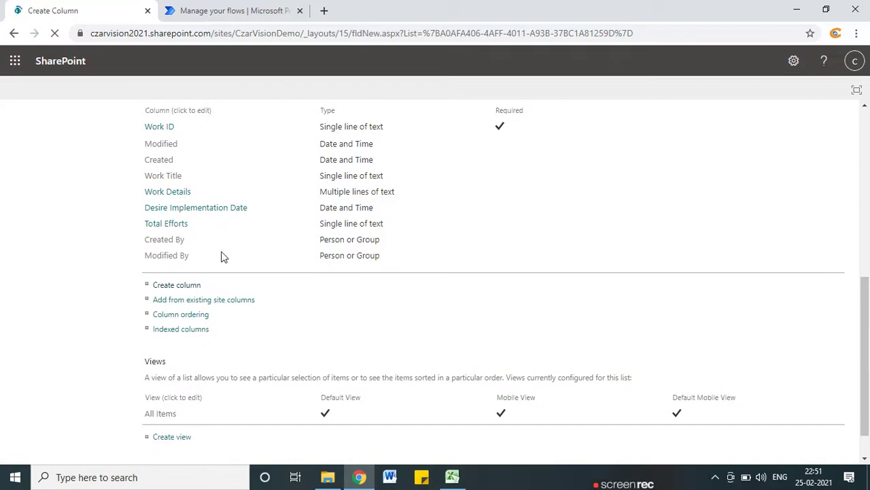
type("Status")
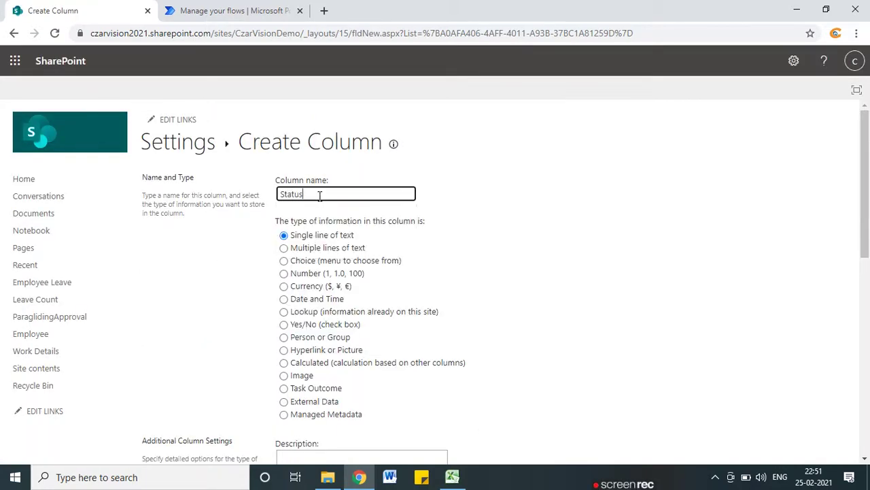
left_click(300, 262)
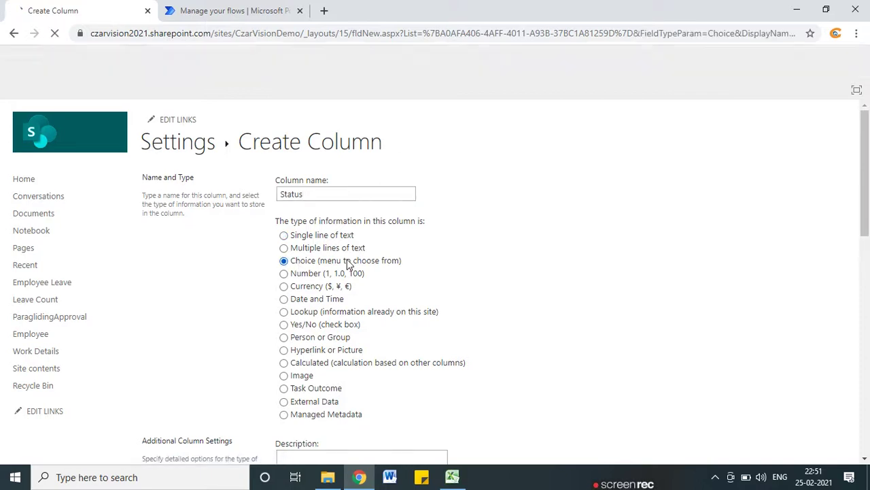
- Replace the Status column's placeholder choices with Pending for Site Manager, Pending for IT Assessment, Pending with Operational Manager and Approved
scroll(324, 352, "down", 4)
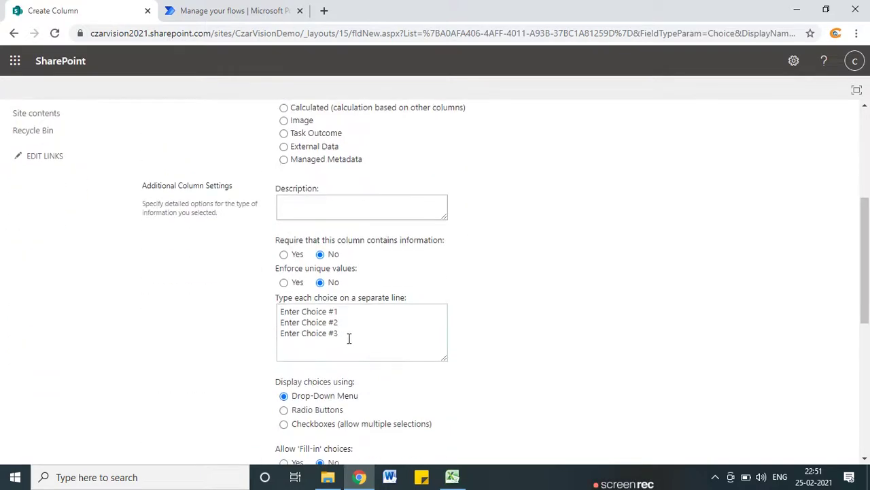
left_click_drag(350, 338, 227, 295)
key("BackSpace")
type("Pending for")
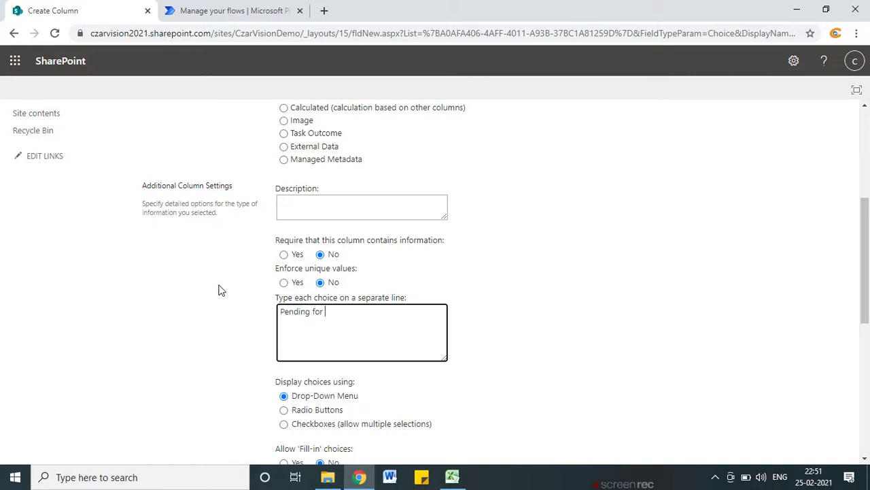
type(" Site Manager ")
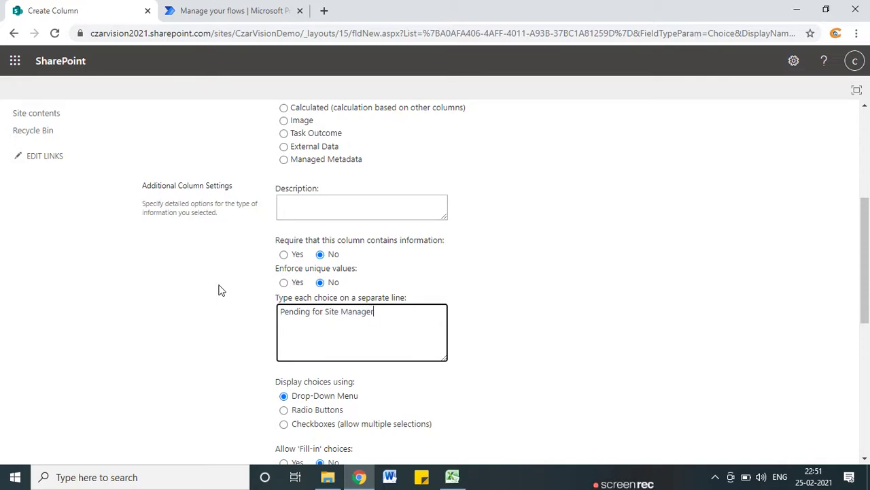
type("Pending for")
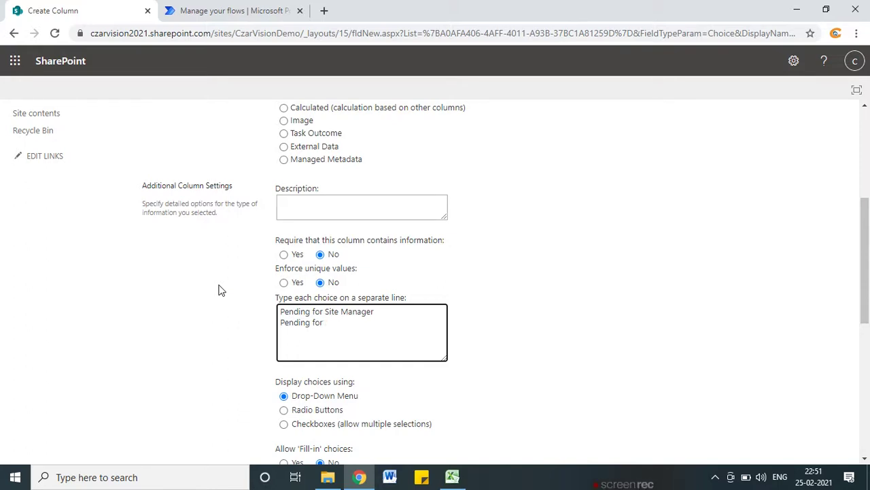
type("IT Assessment")
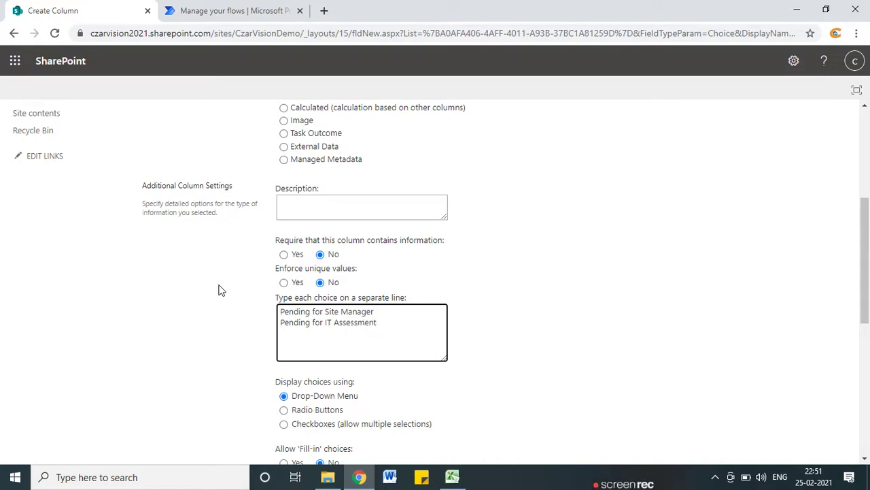
type("Pending")
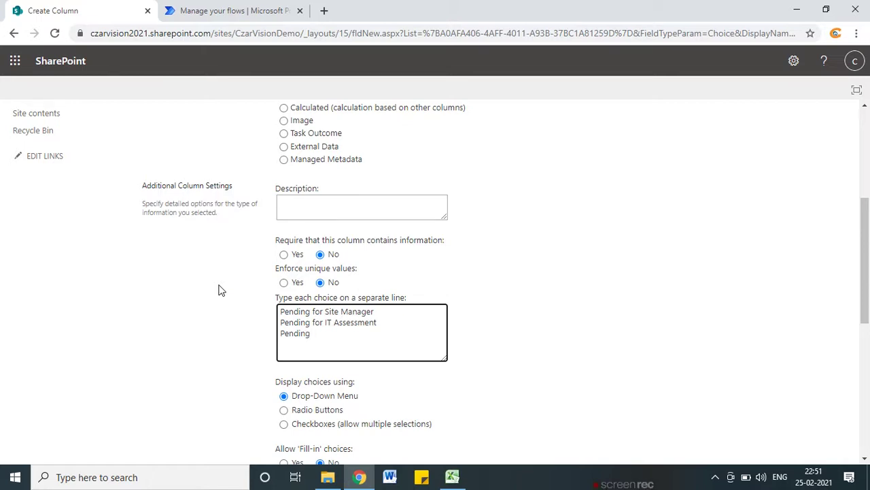
type(" with ")
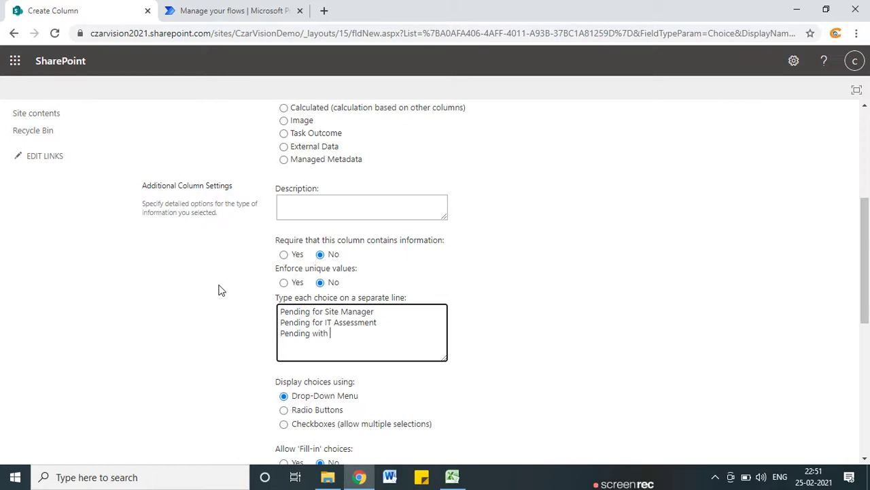
type("Operato")
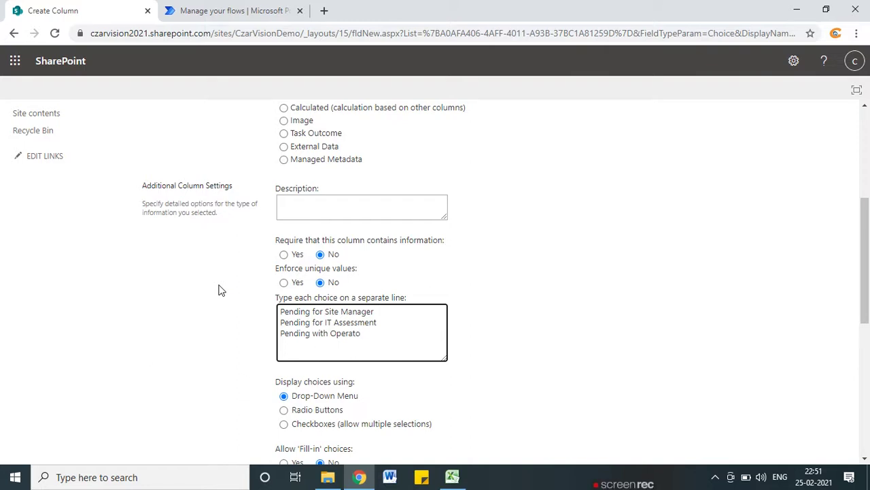
type("ioonal Manager")
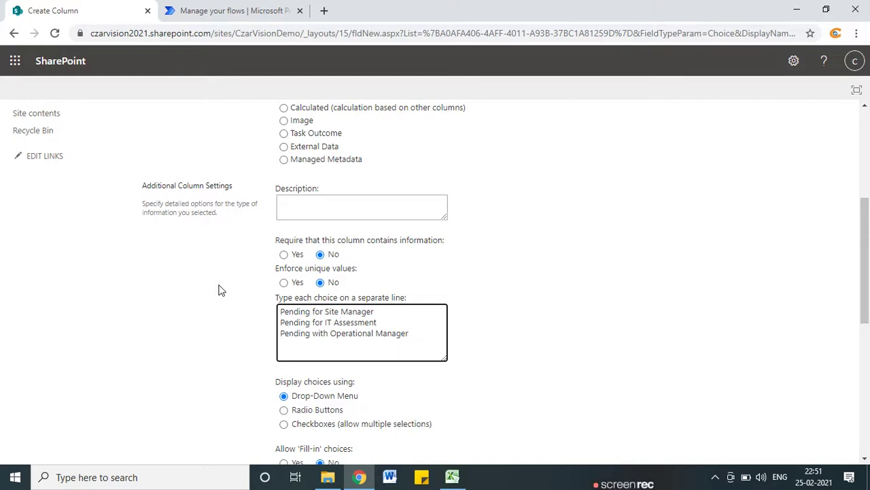
key("BackSpace")
type("FiAppr")
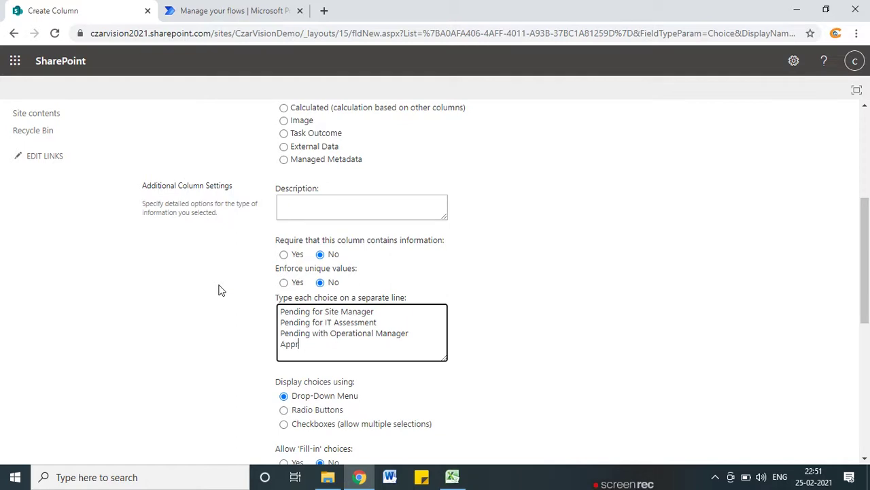
type("oved")
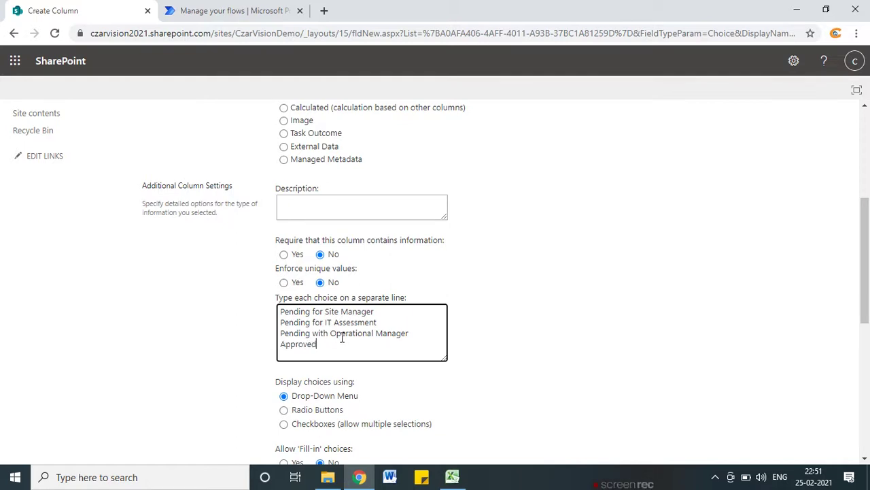
scroll(651, 227, "up", 4)
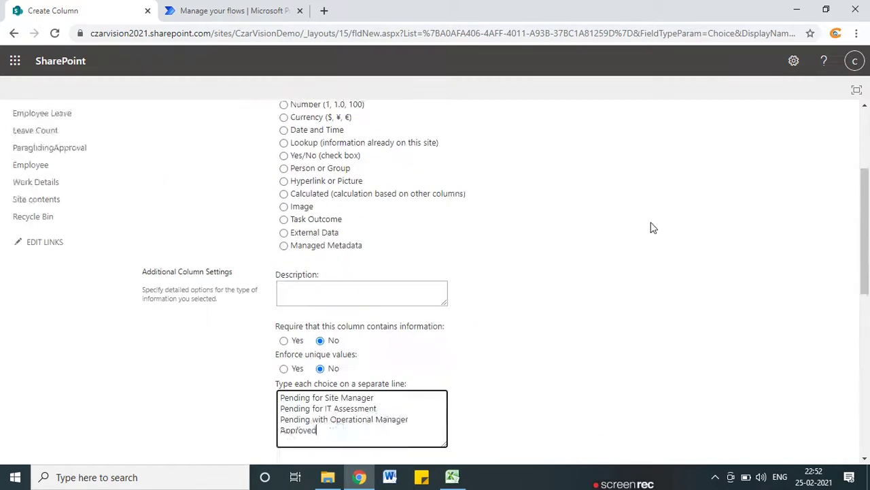
- Clear the Status column's placeholder default value and save the new column
scroll(657, 209, "down", 6)
scroll(657, 209, "down", 3)
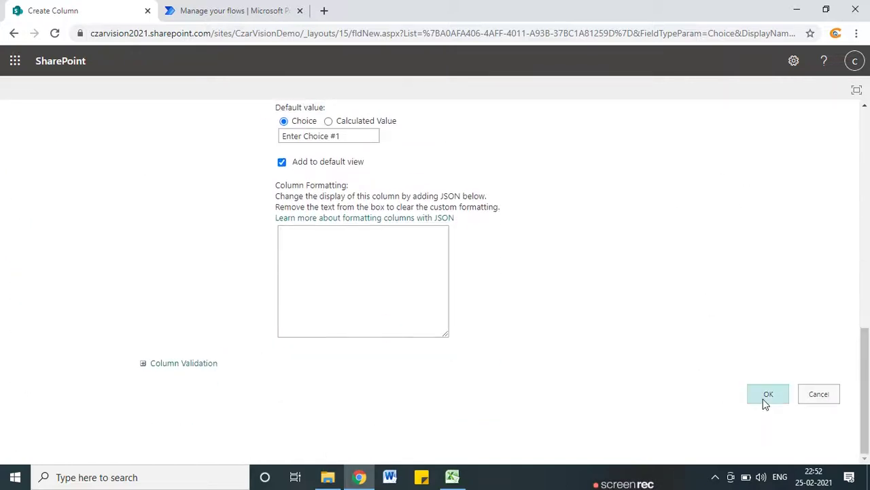
scroll(334, 263, "up", 2)
left_click_drag(366, 266, 232, 258)
key("BackSpace")
key("Delete")
key("Delete")
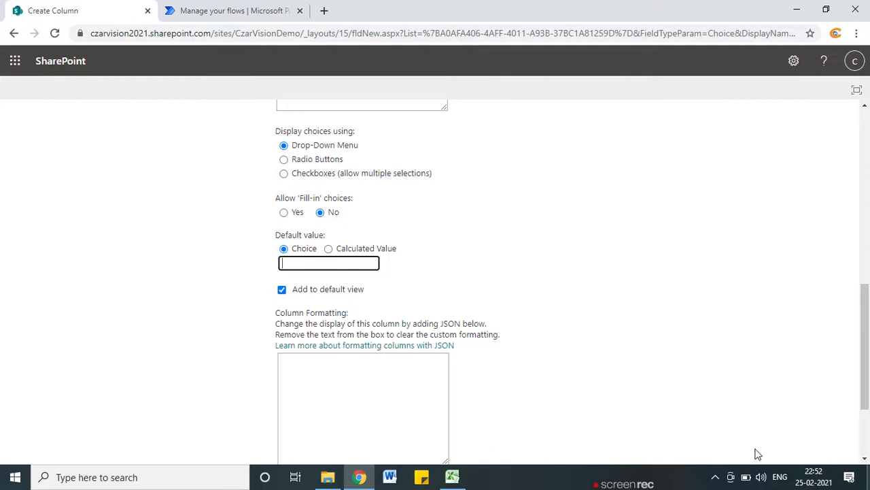
scroll(748, 422, "down", 2)
left_click(768, 394)
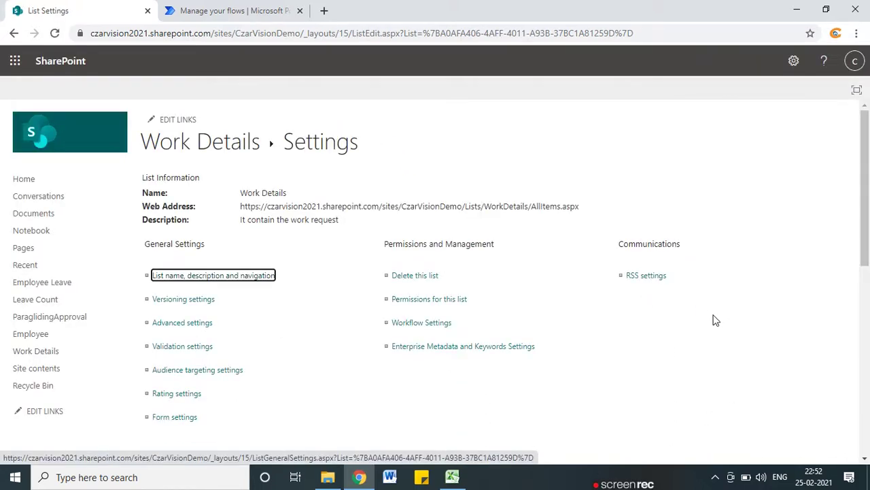
- Add a column named SiteManagerComment of the multiple lines of text type to the list, keeping the default column settings
scroll(775, 323, "down", 1)
scroll(754, 345, "up", 1)
scroll(306, 330, "down", 10)
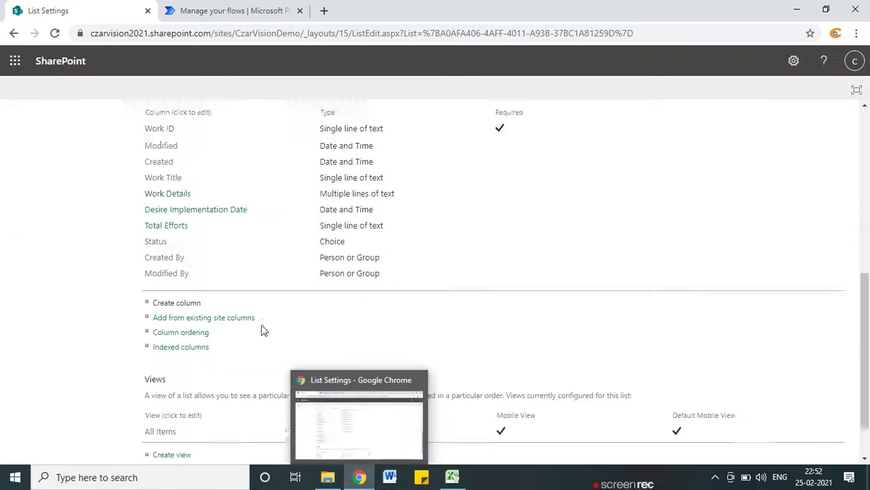
left_click(171, 247)
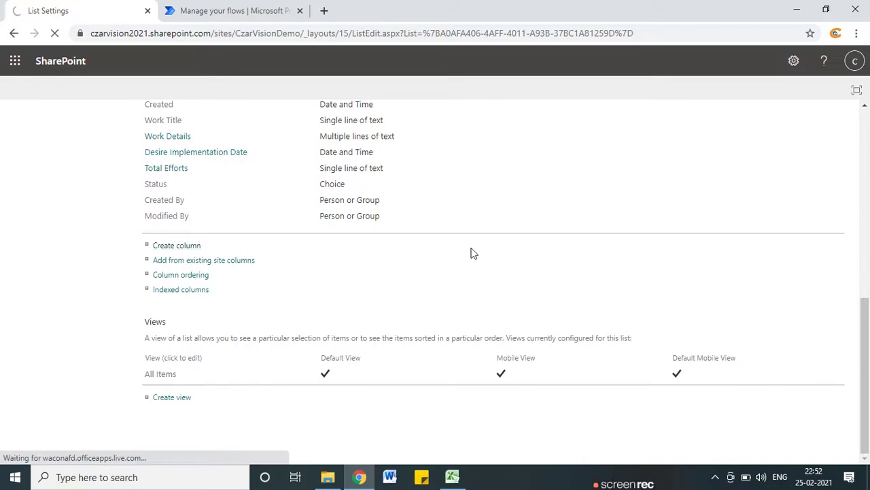
type("Site ")
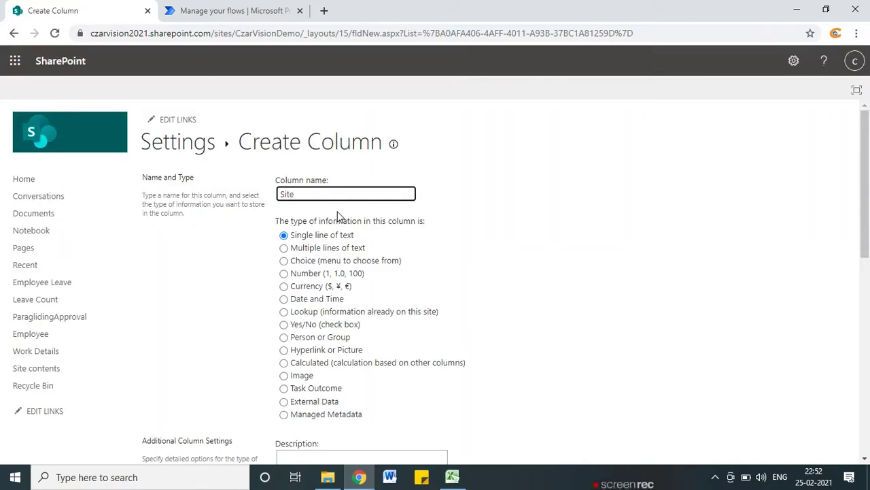
type("ManagerComment")
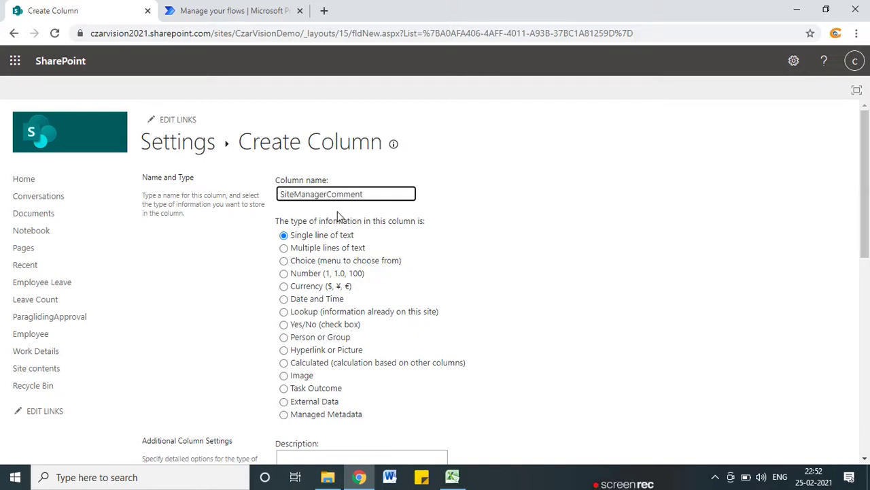
left_click(287, 249)
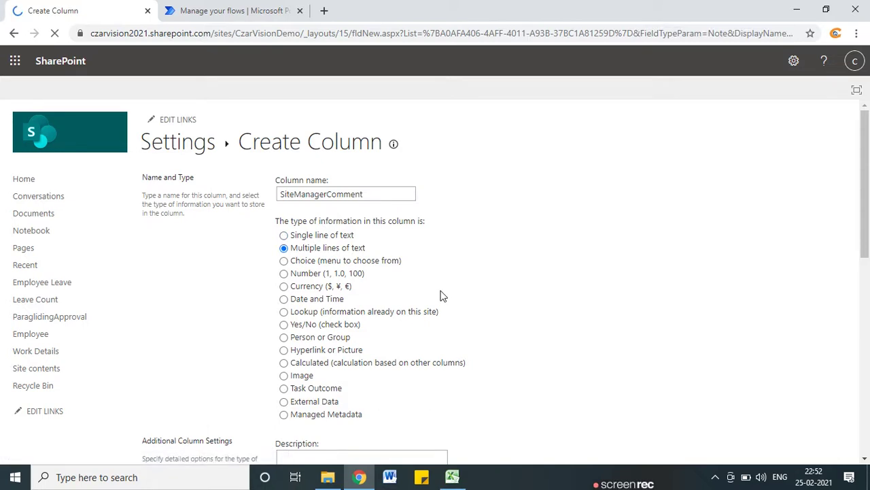
scroll(442, 299, "down", 7)
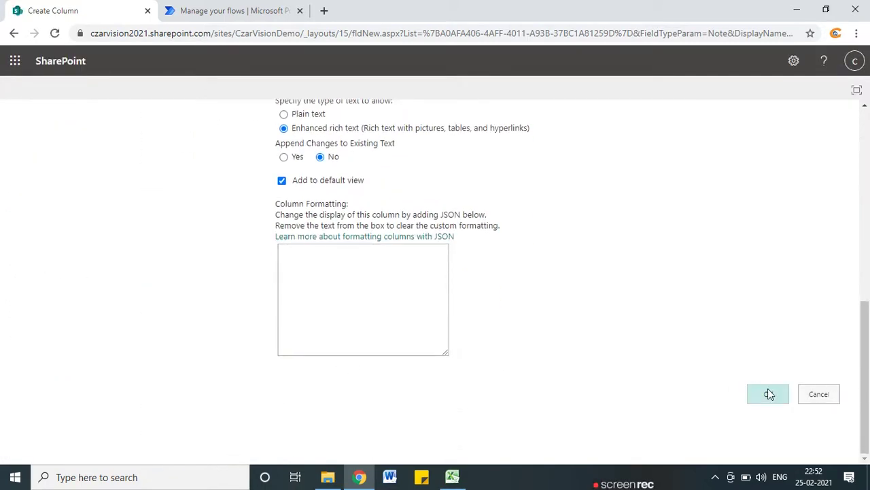
left_click(769, 394)
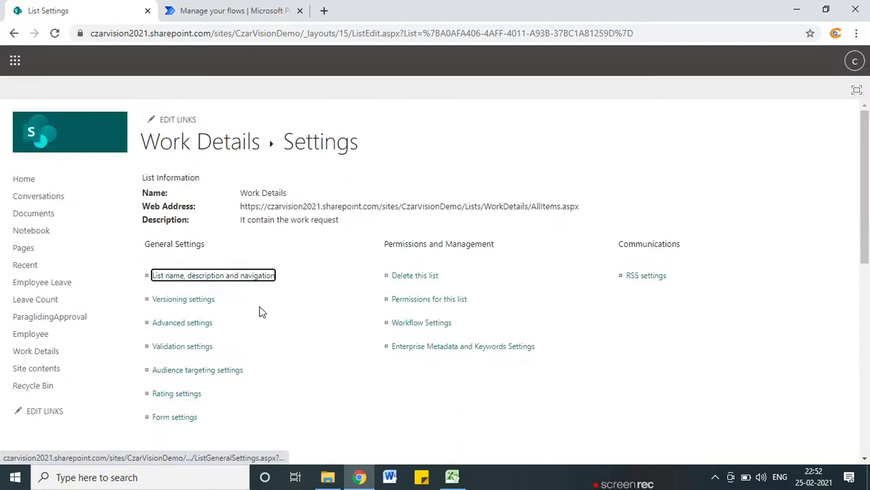
- Rename the SiteManagerComment column to "Site Manager Comment" and save it
scroll(264, 312, "down", 5)
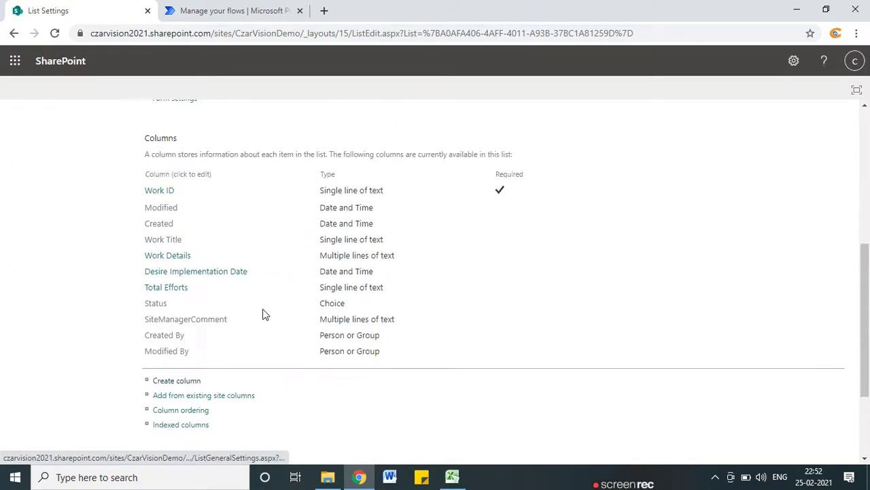
left_click(173, 319)
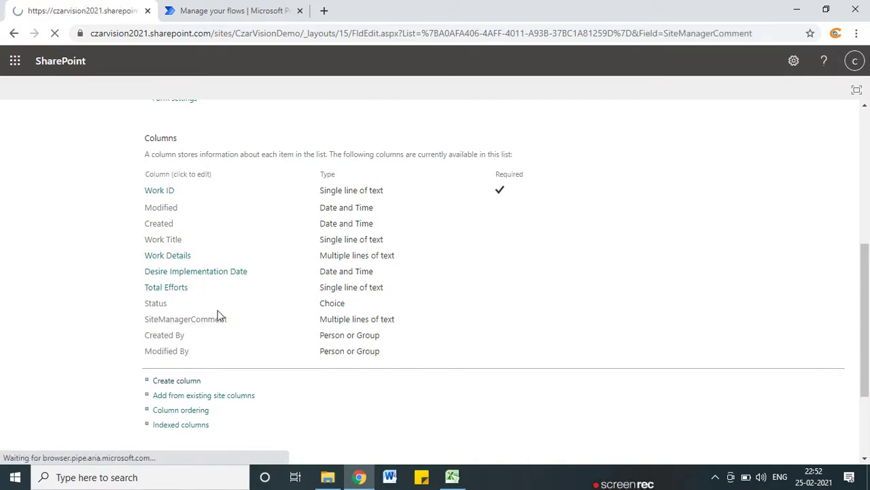
left_click(295, 194)
left_click(330, 194)
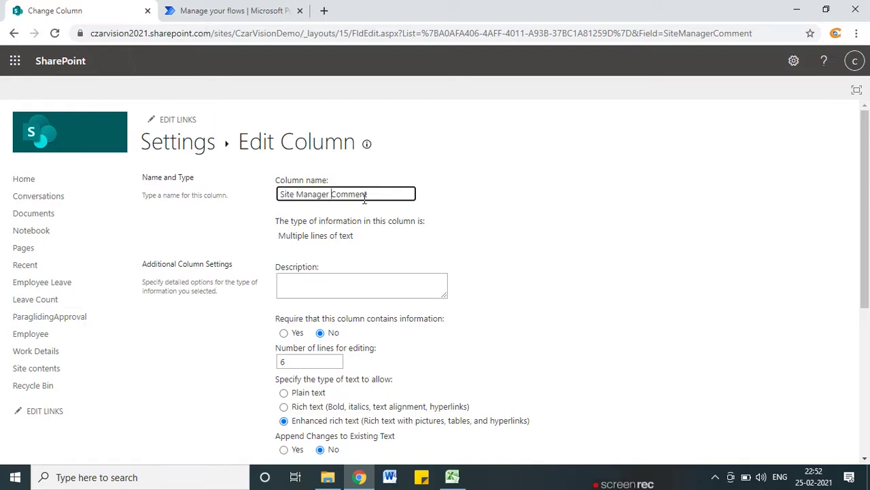
scroll(650, 246, "down", 4)
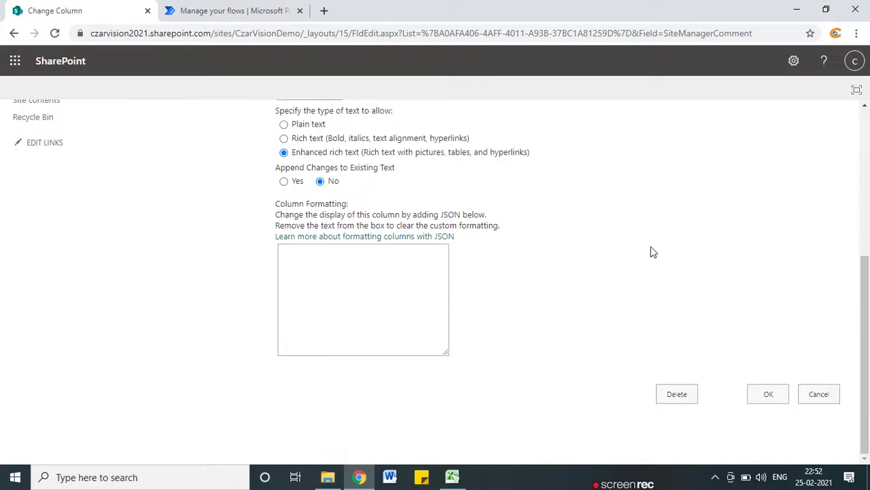
left_click(769, 394)
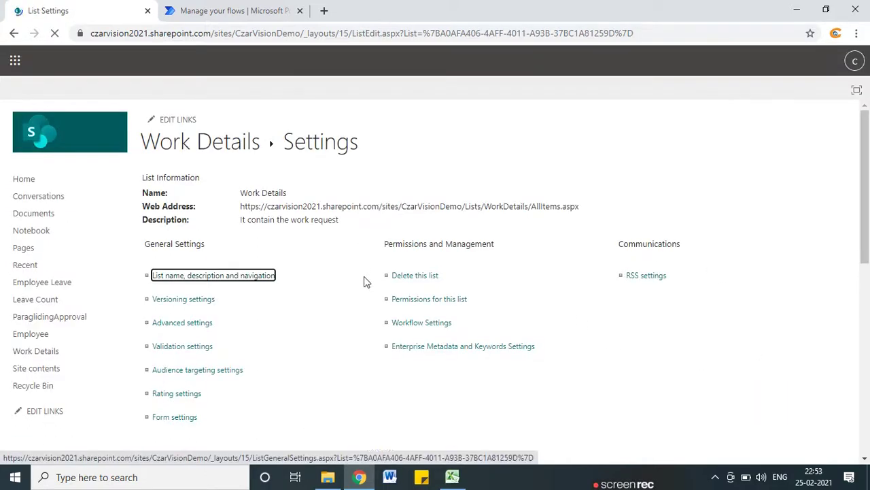
- Add a column named OperationalManagerComment, without spaces, of the multiple lines of text type, keeping the default column settings
scroll(364, 274, "down", 5)
left_click(175, 380)
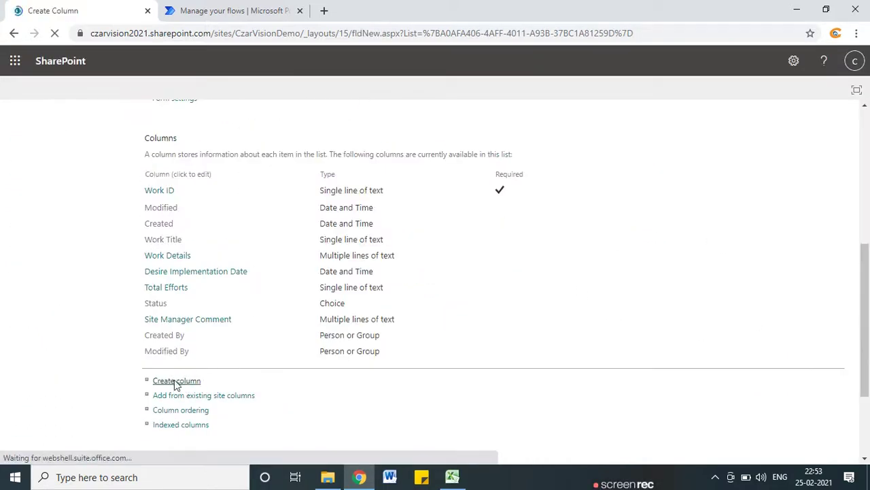
type("Operational ")
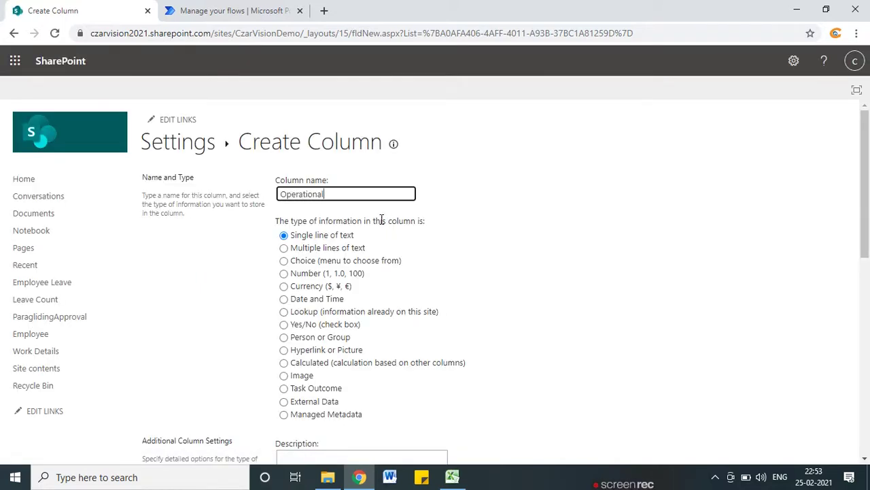
type("Manager Co")
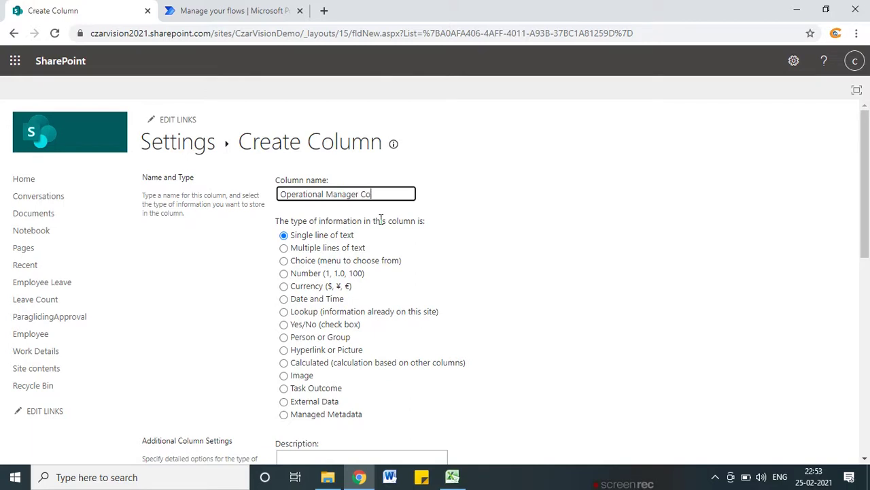
type("mment")
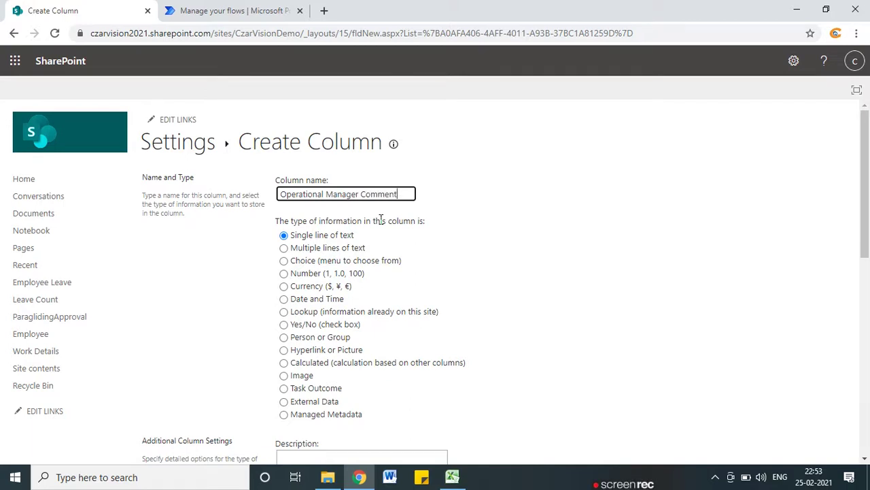
left_click(325, 193)
key("BackSpace")
key("BackSpace")
left_click(312, 248)
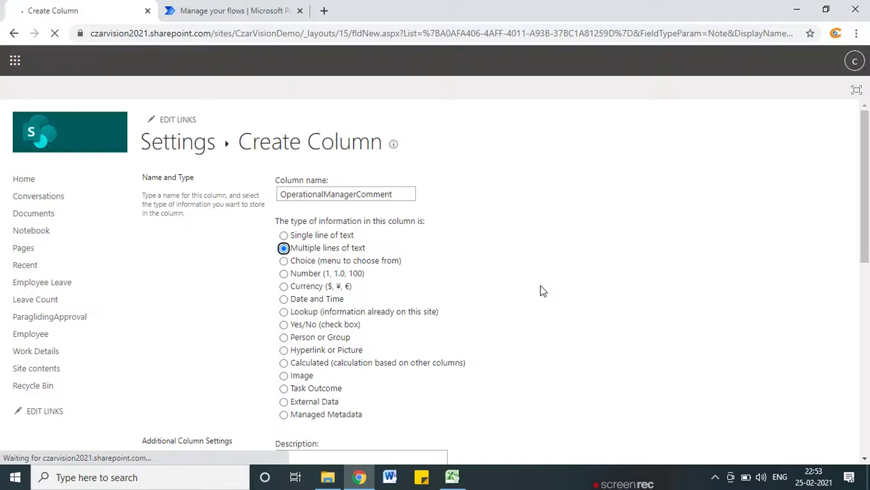
scroll(550, 298, "down", 5)
scroll(549, 298, "down", 2)
left_click(760, 393)
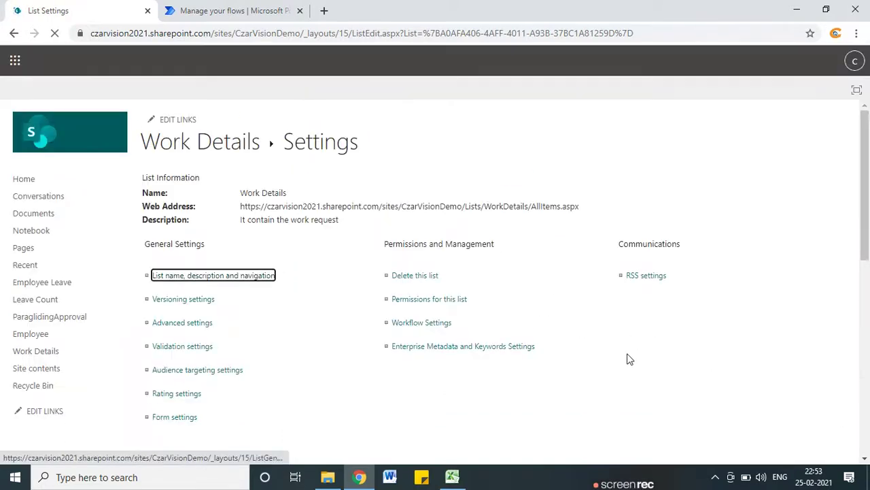
- Rename the OperationalManagerComment column to "Operational Manager Comment" and save it
scroll(294, 320, "down", 8)
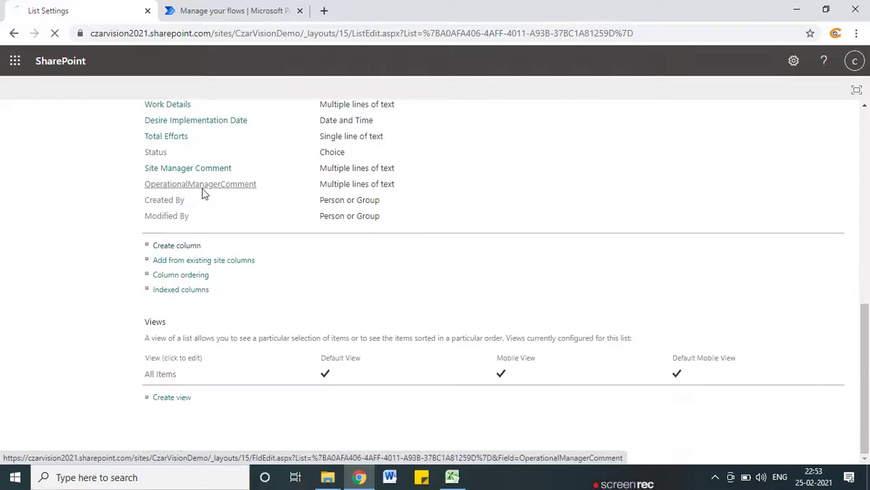
left_click(207, 191)
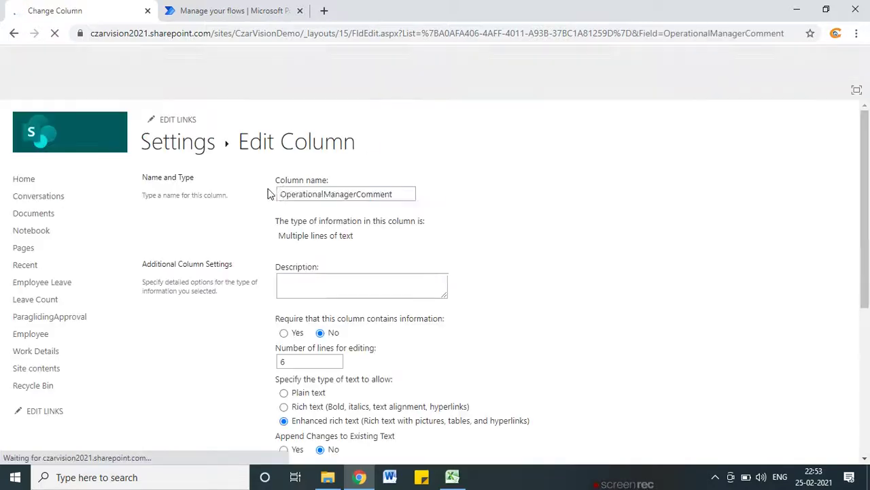
left_click(323, 193)
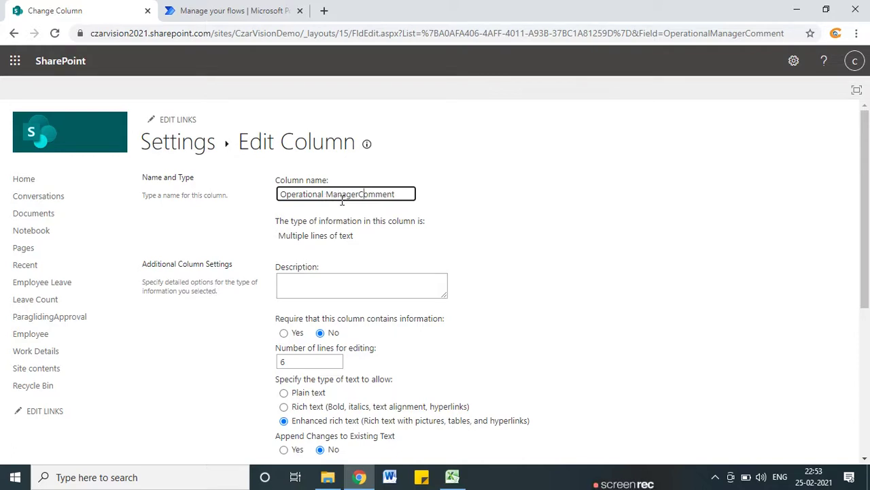
scroll(614, 247, "down", 4)
left_click(769, 394)
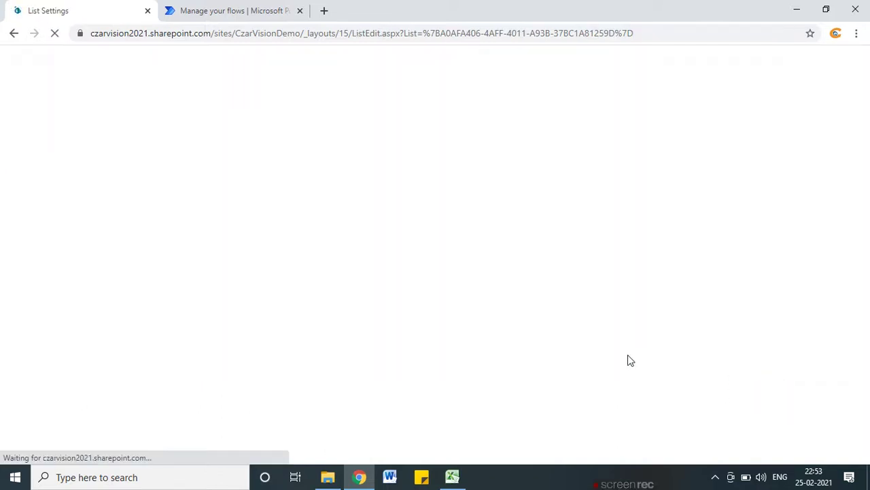
- Review the columns of the Work Details list and open the site contents page
scroll(163, 224, "down", 5)
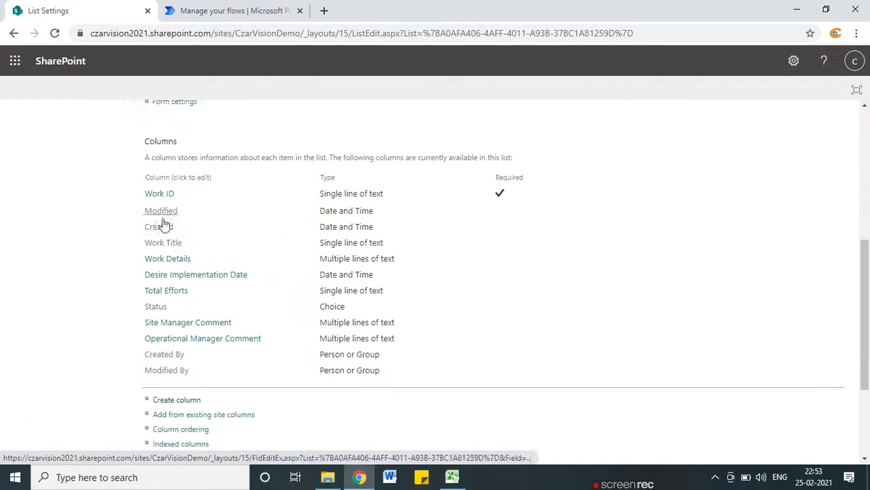
scroll(221, 251, "down", 1)
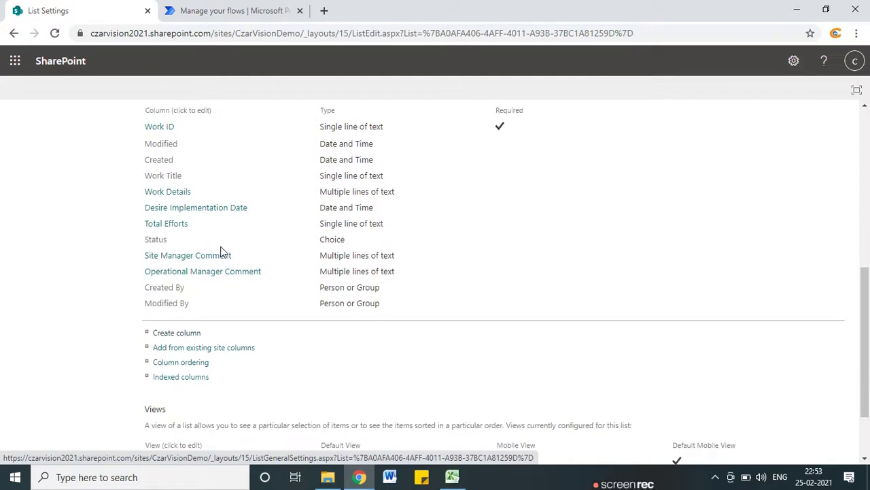
scroll(231, 255, "down", 1)
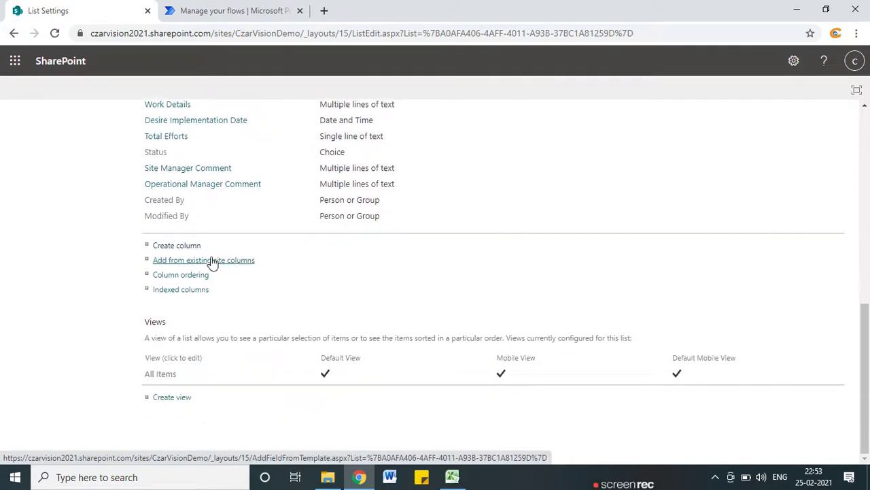
scroll(216, 261, "up", 7)
left_click(29, 344)
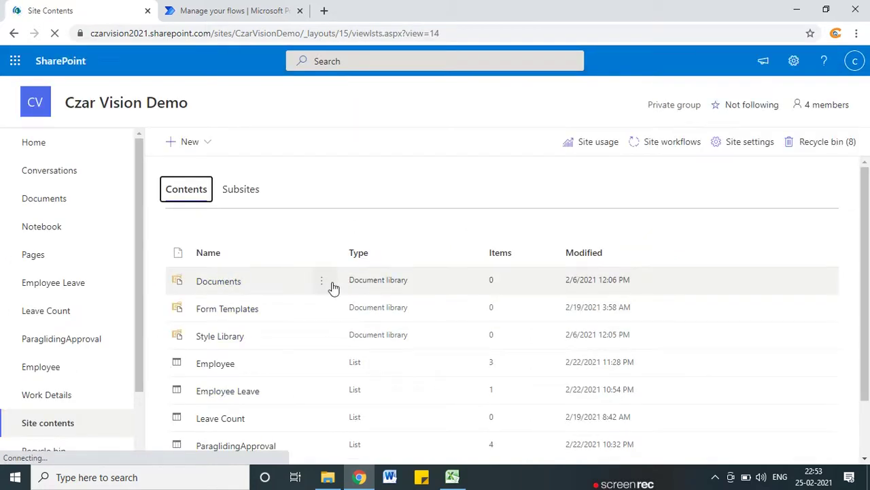
- Start a new blank list on the site and name it MahindraSites, without spaces
left_click(211, 144)
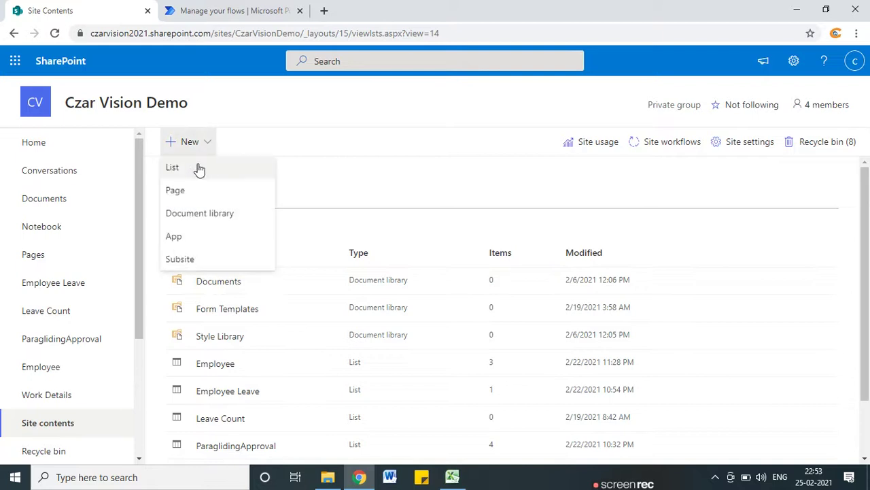
left_click(196, 169)
left_click(222, 184)
left_click(341, 184)
type("S")
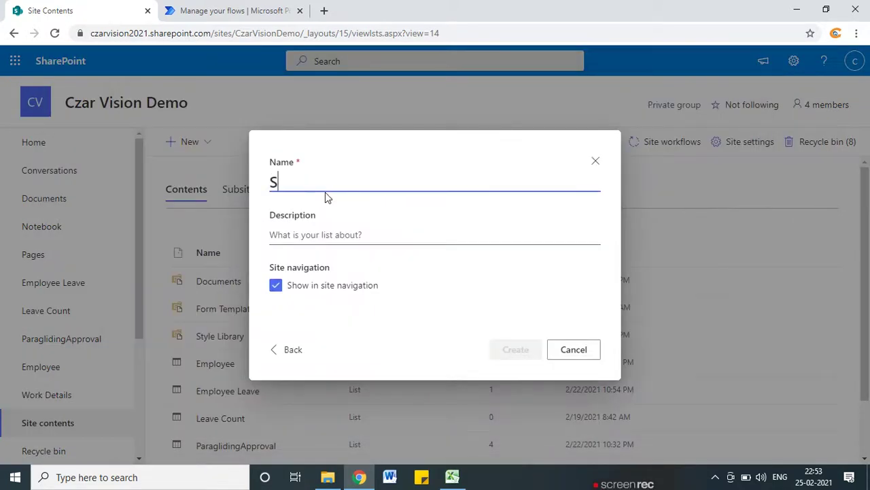
key("BackSpace")
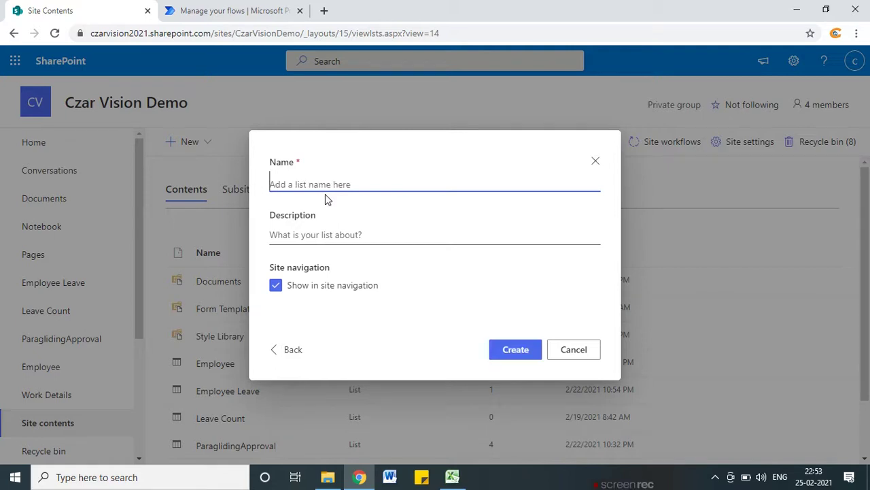
type("Mahindra")
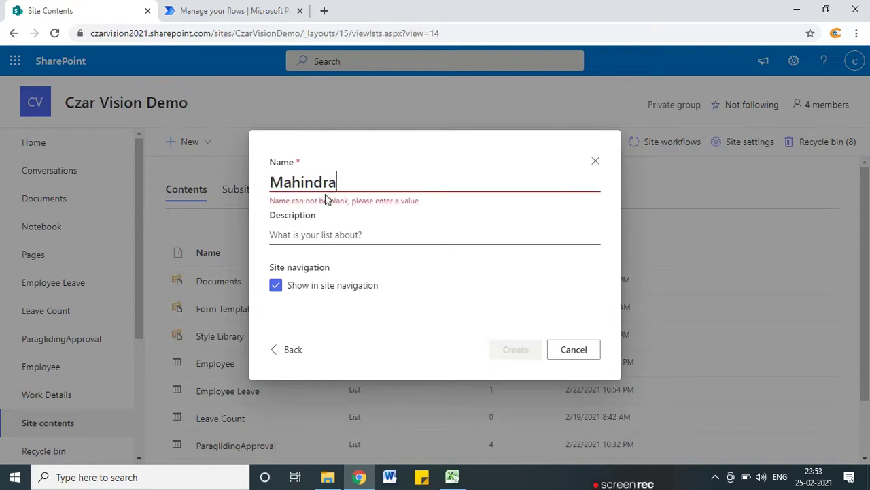
type("Sites")
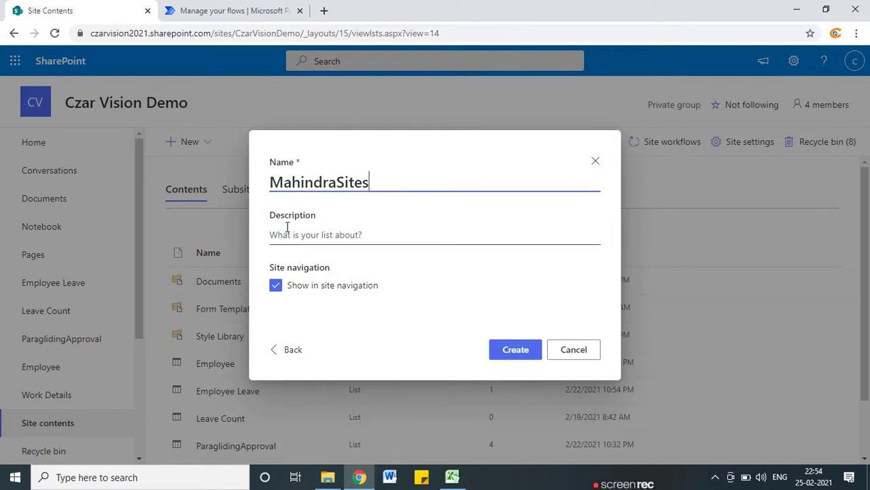
- Give the MahindraSites list the description "Organisation work location" and create it, keeping it shown in the site navigation
left_click(324, 235)
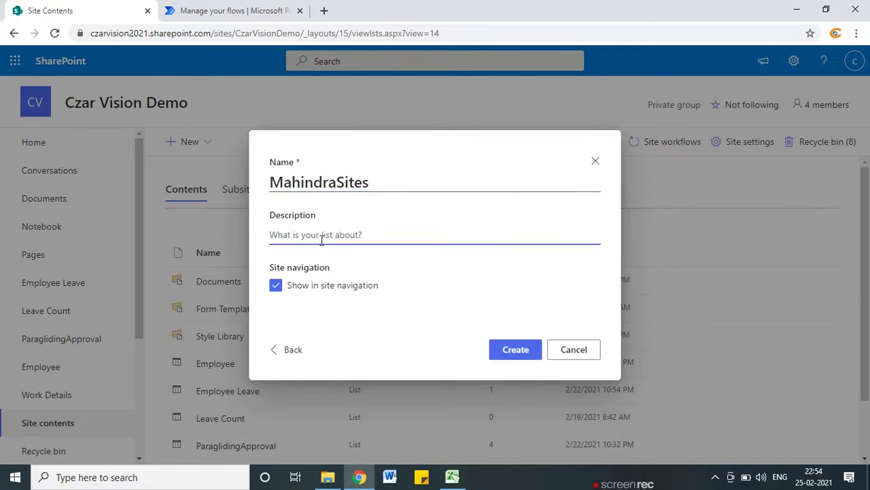
type("Organ")
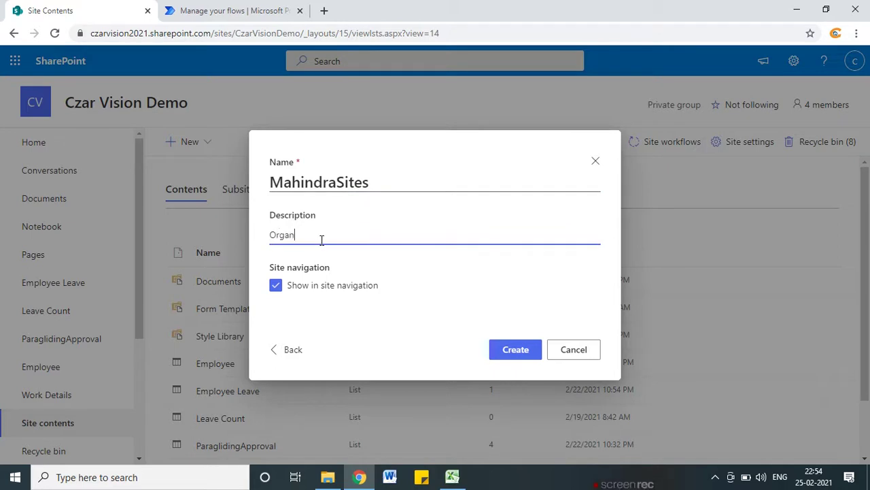
type("isation sites  work loca")
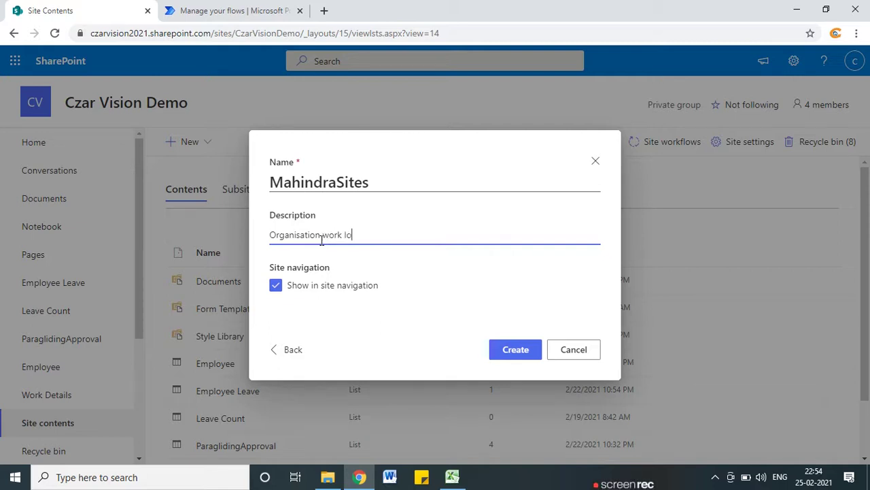
type("tion")
left_click(515, 351)
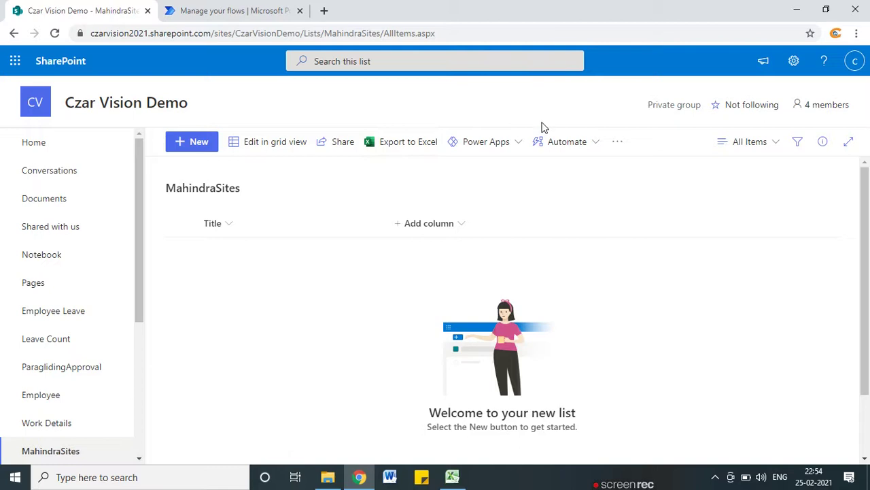
- In the MahindraSites list settings, rename the Title column to "Site" and save it
left_click(793, 61)
left_click(700, 193)
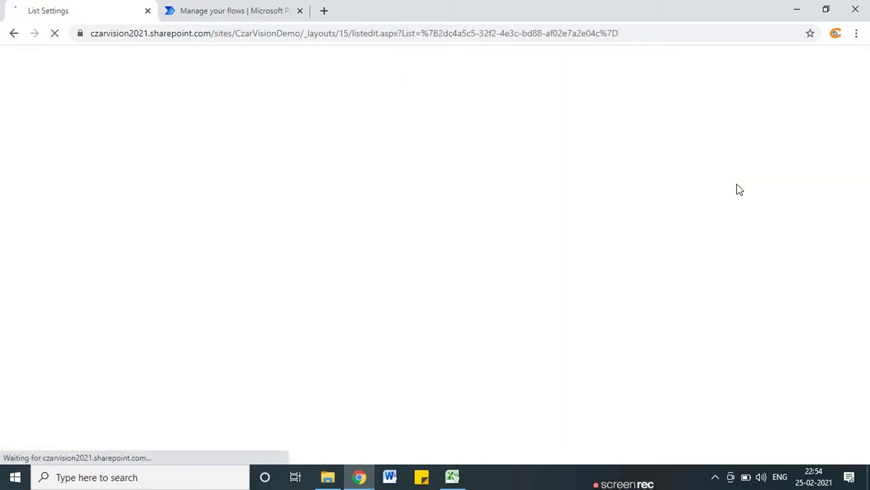
scroll(245, 274, "down", 5)
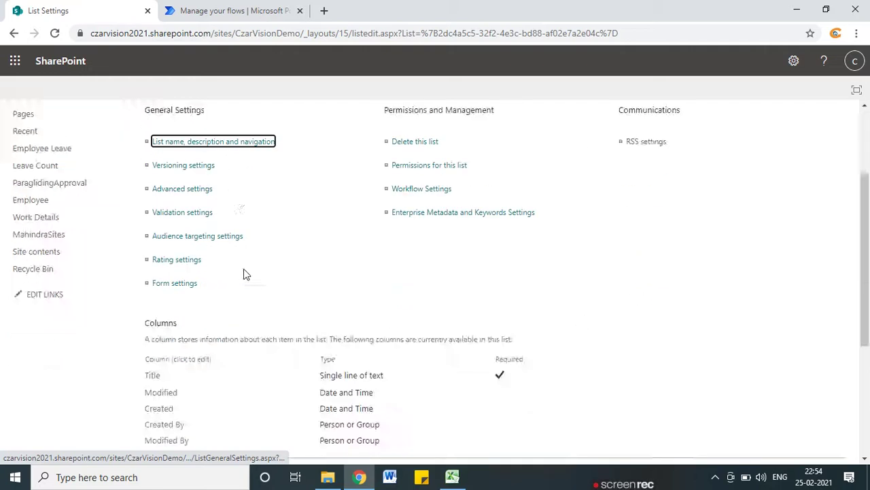
left_click(157, 155)
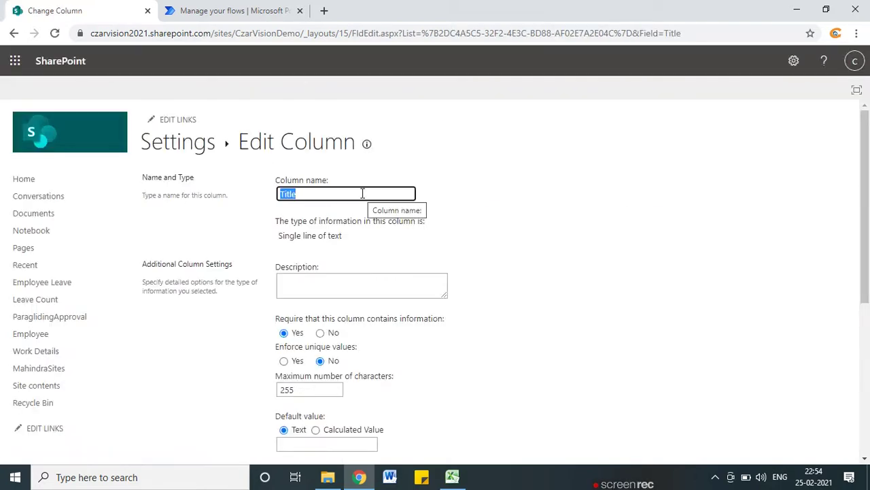
type("Si")
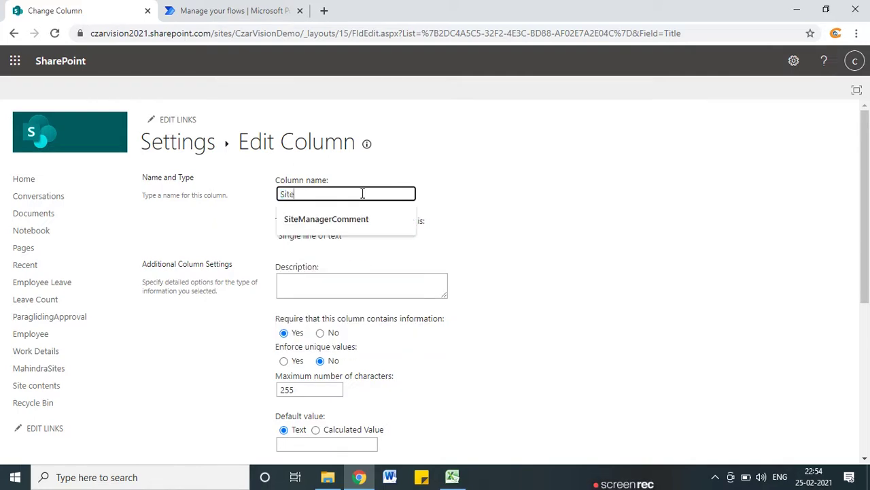
left_click(460, 255)
scroll(522, 319, "down", 4)
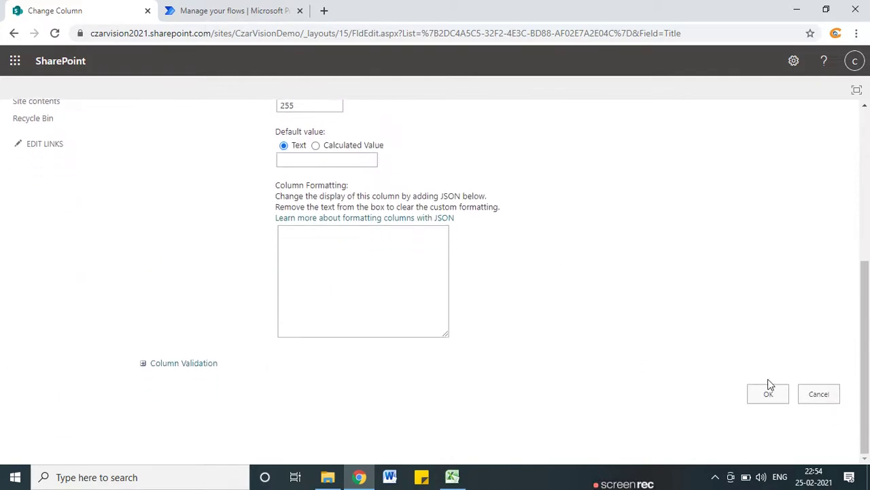
left_click(762, 398)
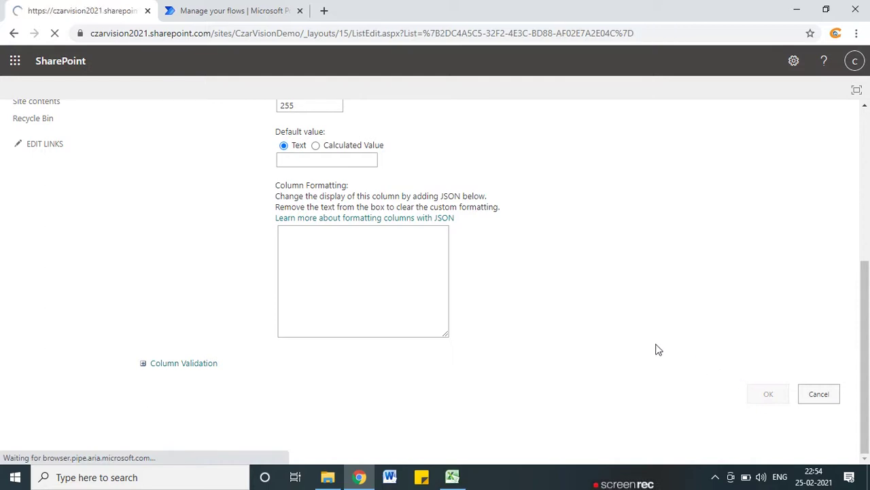
- Add a column named SiteManager, without spaces, of the Person or Group type to MahindraSites, keeping the default column settings
scroll(4, 344, "down", 5)
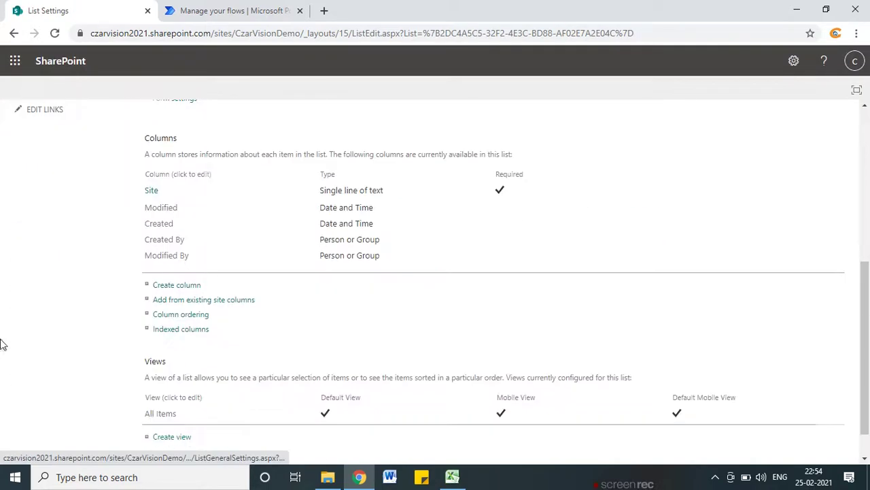
left_click(196, 286)
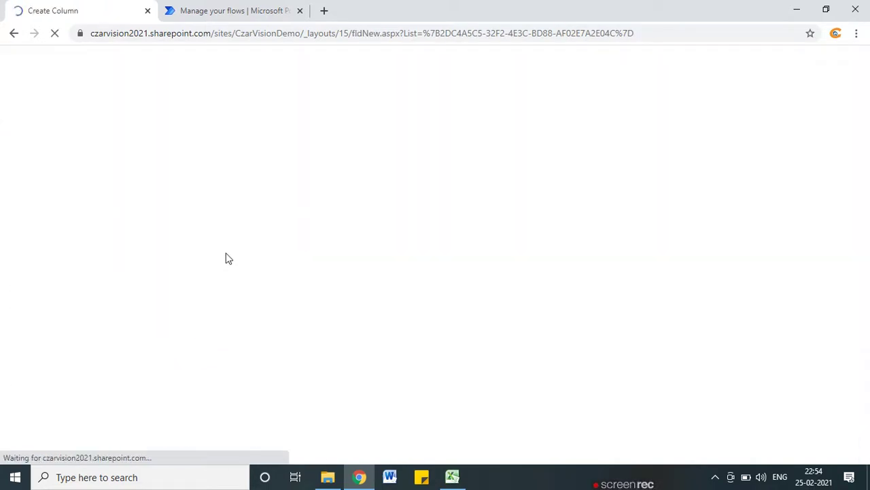
type("Site")
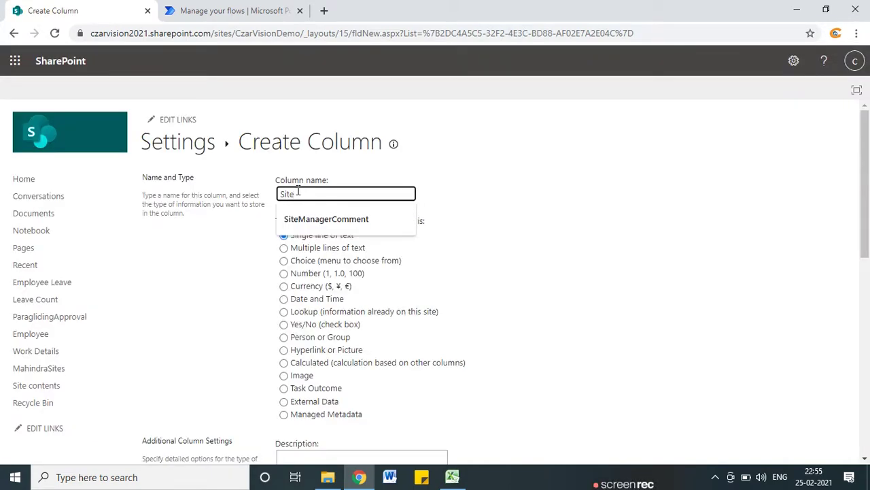
type("Manager")
left_click(245, 243)
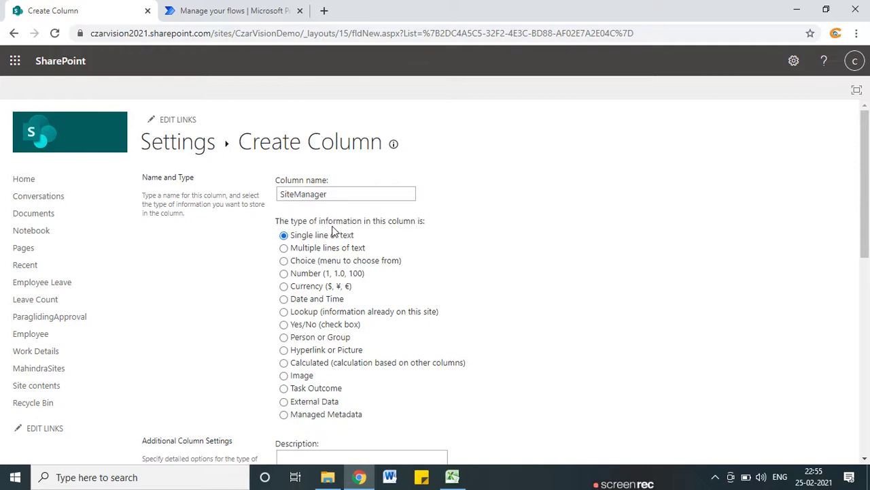
left_click(283, 337)
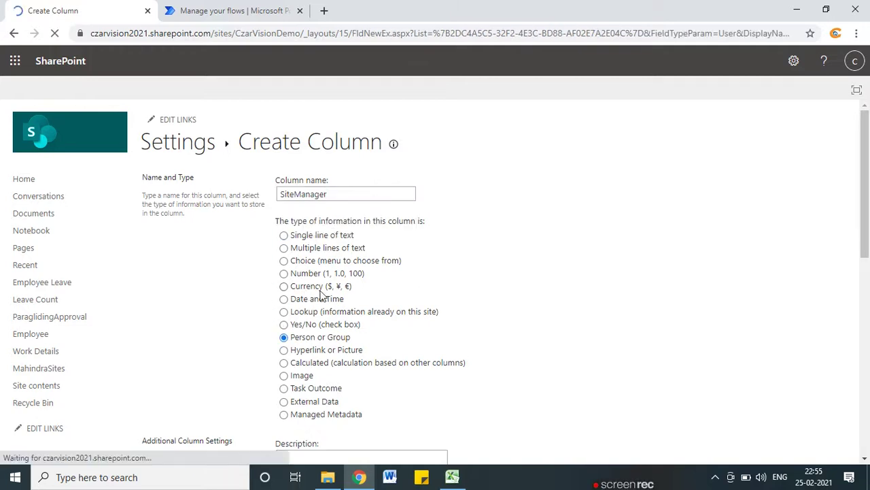
scroll(353, 299, "down", 2)
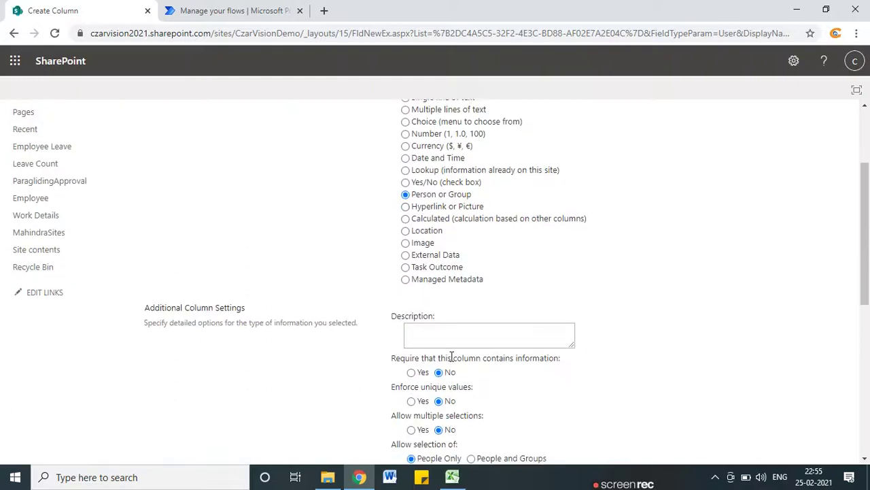
scroll(452, 357, "down", 5)
scroll(472, 295, "up", 2)
scroll(471, 295, "down", 3)
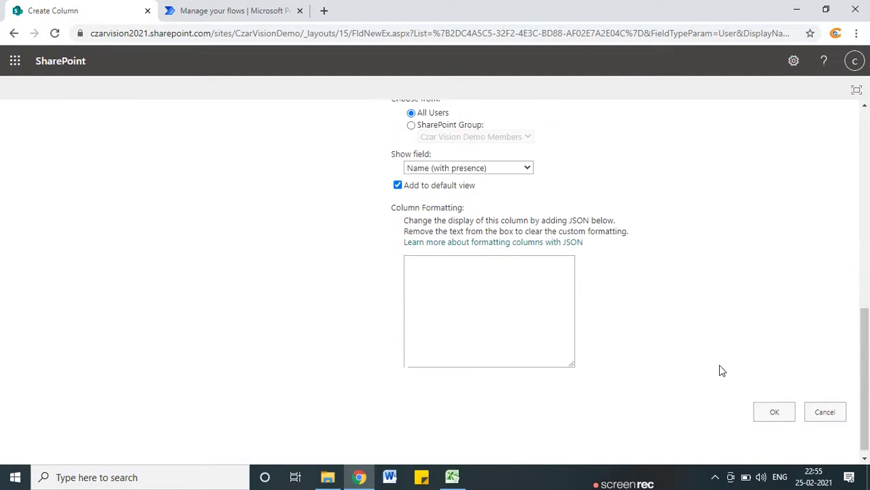
left_click(779, 410)
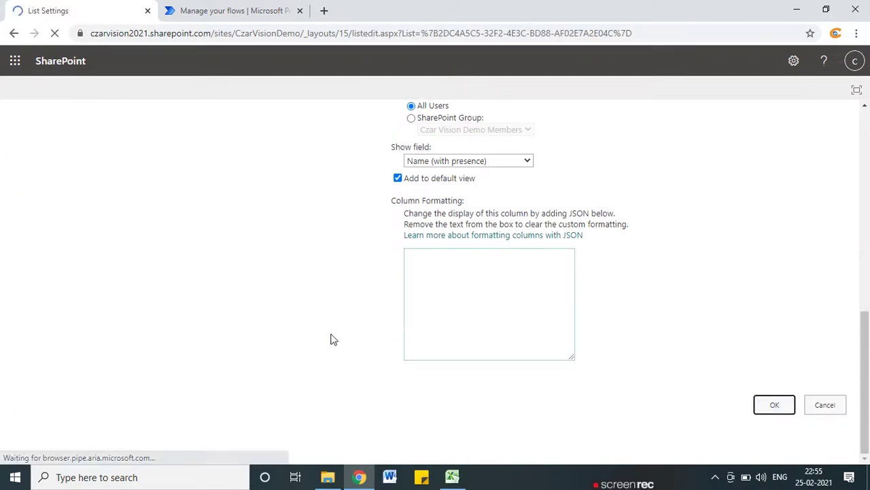
- Rename the SiteManager column to "Site Manager" and save it
scroll(187, 307, "down", 4)
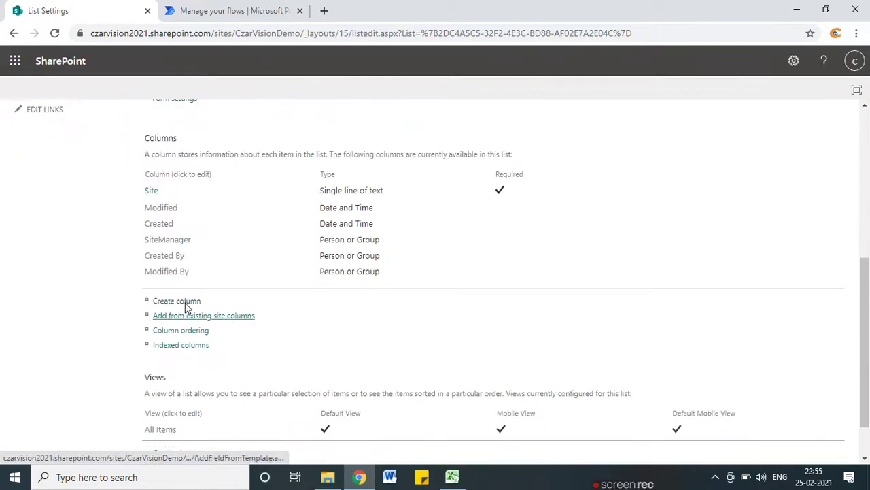
left_click(167, 241)
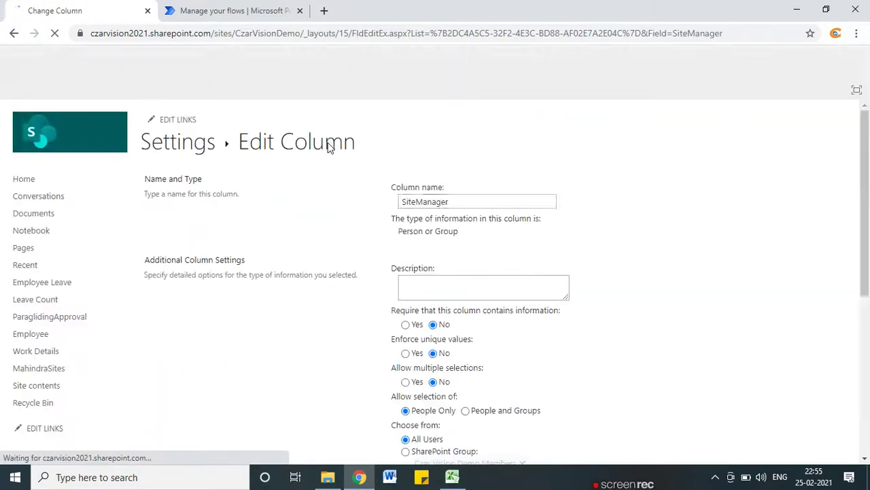
scroll(696, 324, "down", 5)
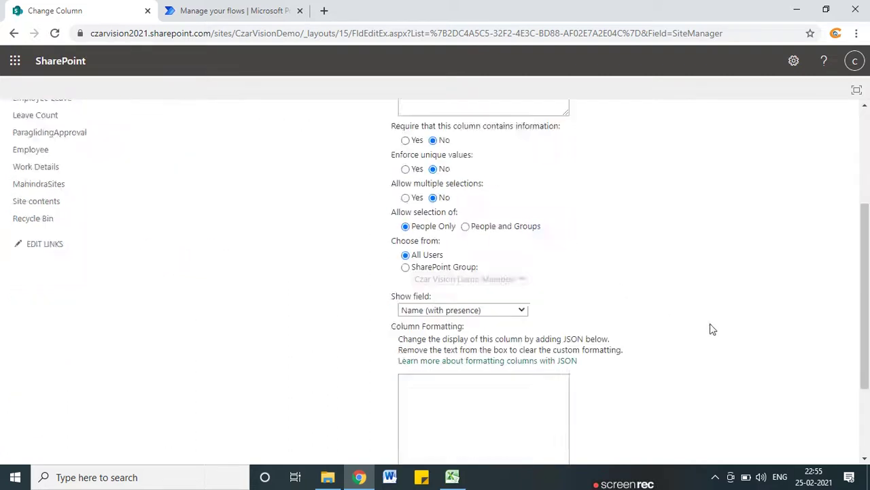
left_click(782, 407)
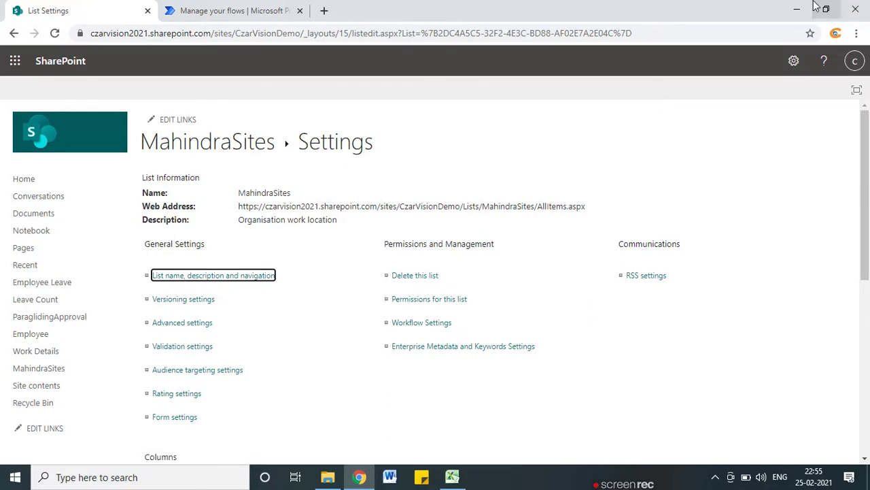
- From the site contents, start a new blank list and name it ITDepartment, without a space
scroll(474, 157, "down", 2)
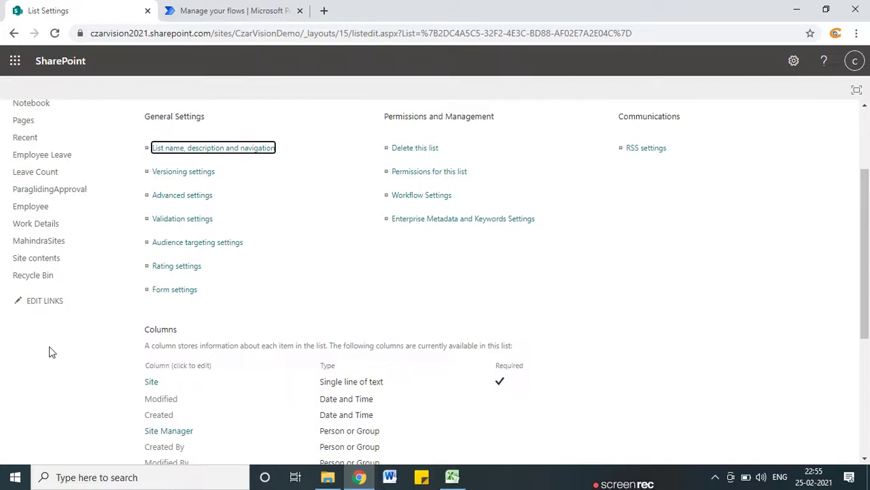
left_click(29, 259)
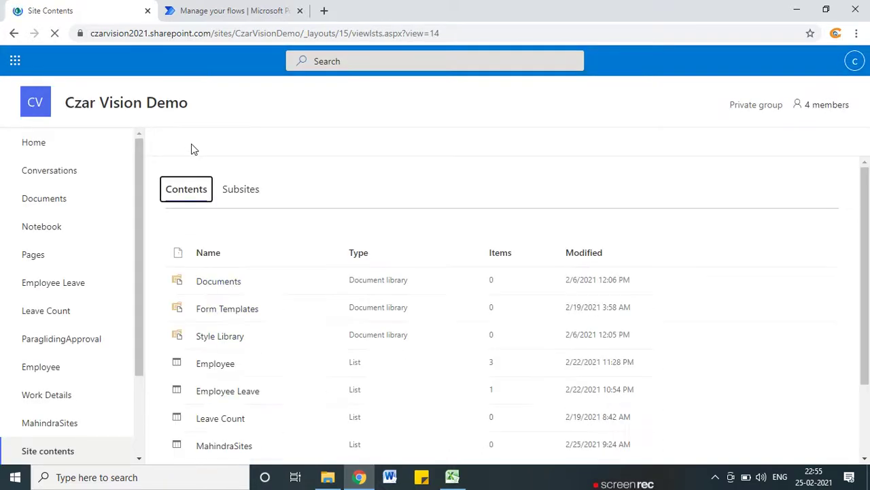
left_click(196, 143)
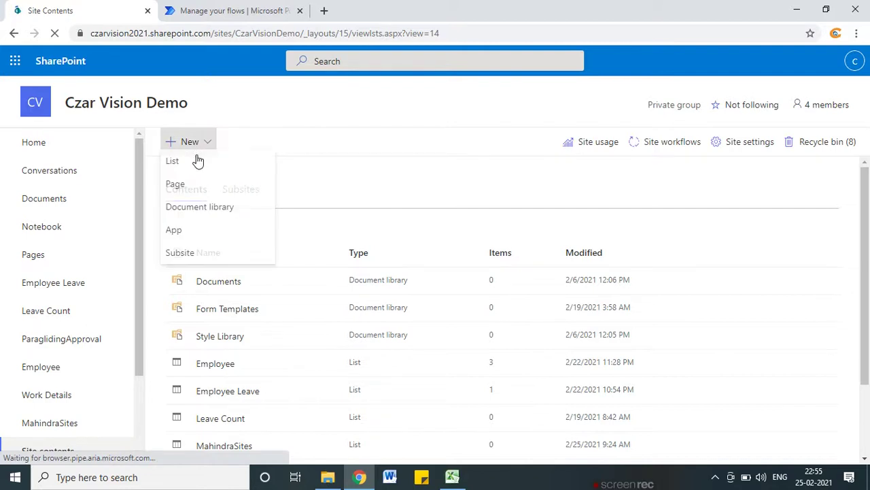
left_click(202, 163)
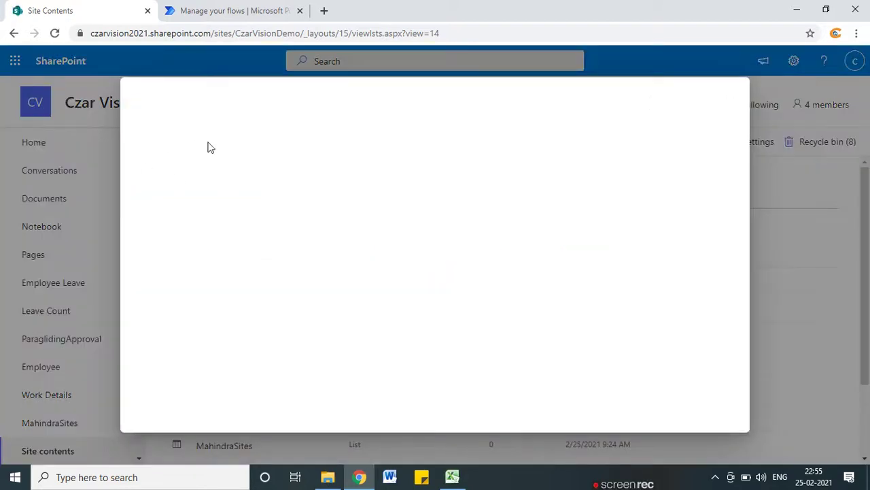
left_click(197, 174)
left_click(342, 184)
type("IT De")
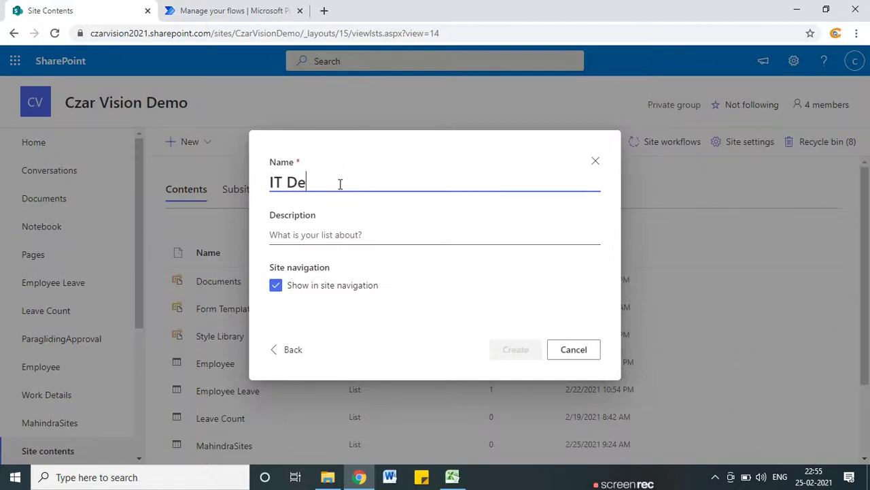
type("partment")
key("Left")
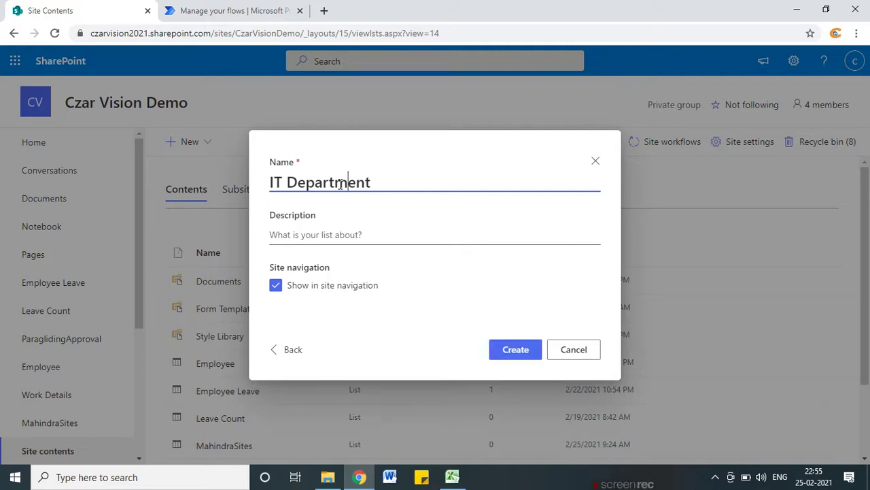
key("BackSpace")
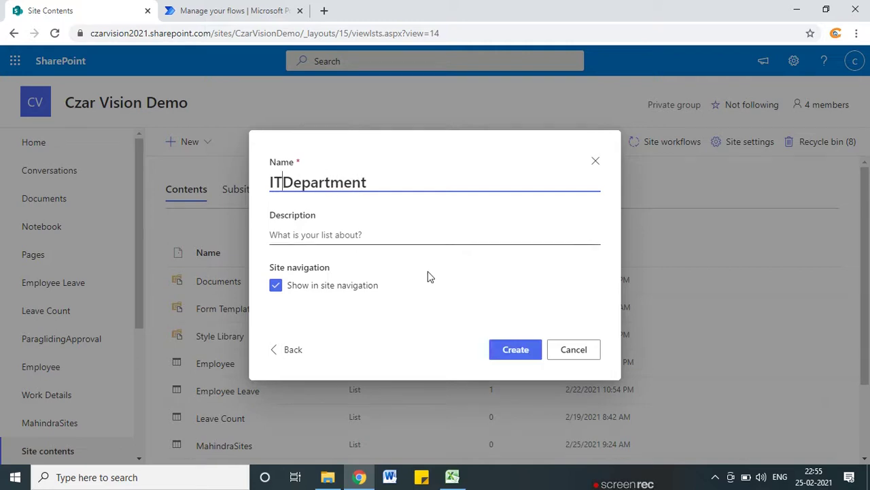
- Give the ITDepartment list the description "This list contacin differt IT department in Mahindra" and create it, keeping it shown in the site navigation
left_click(348, 233)
type("C")
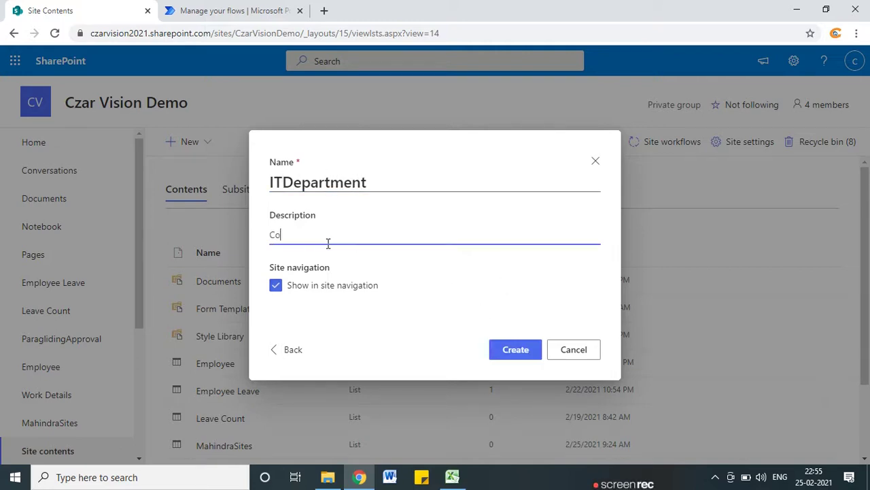
key("BackSpace")
type("THis")
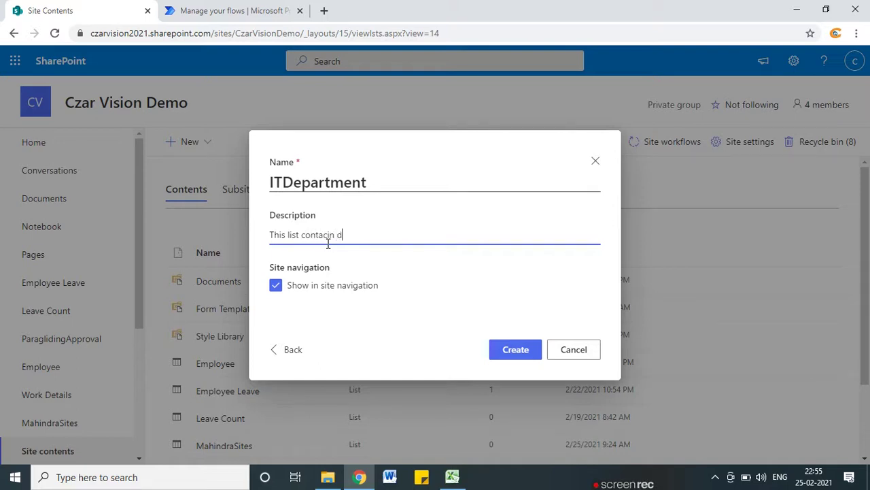
type("ffert IT department in Mahindra")
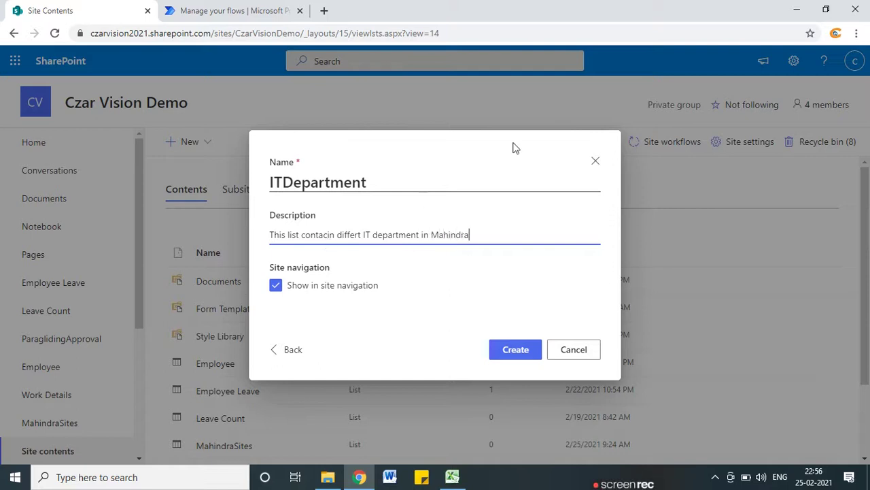
left_click(516, 348)
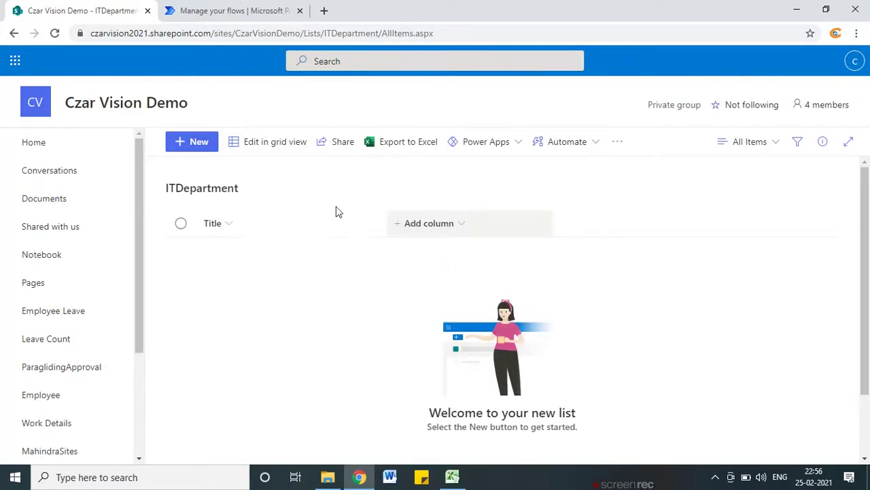
- In the ITDepartment list settings, rename the Title column to "IT Dept Name", make it not required, and save it
left_click(794, 63)
left_click(699, 193)
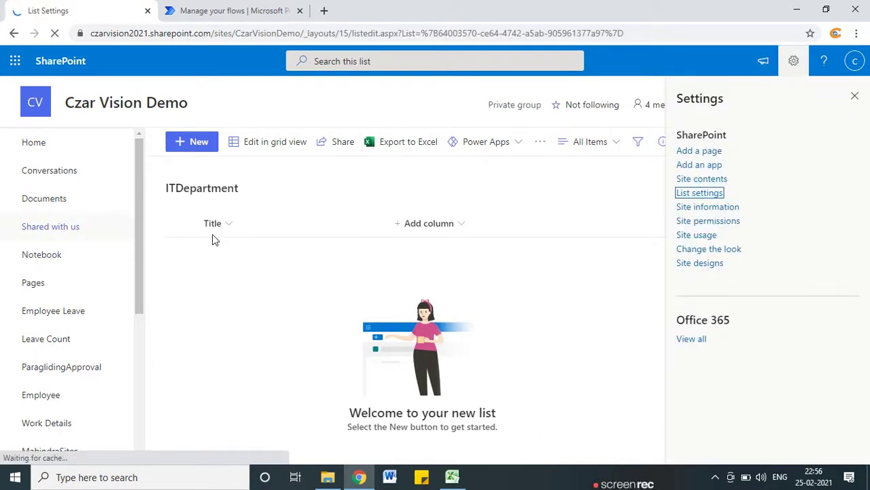
scroll(223, 281, "down", 5)
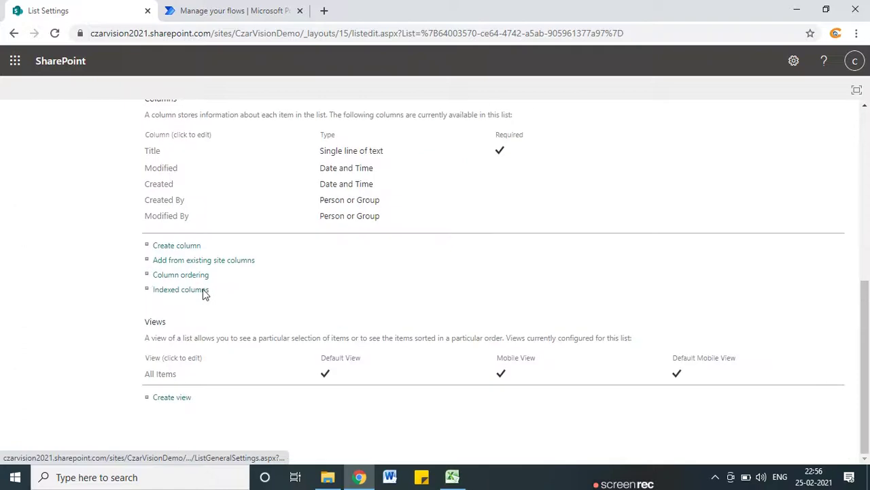
scroll(204, 292, "up", 2)
left_click(148, 279)
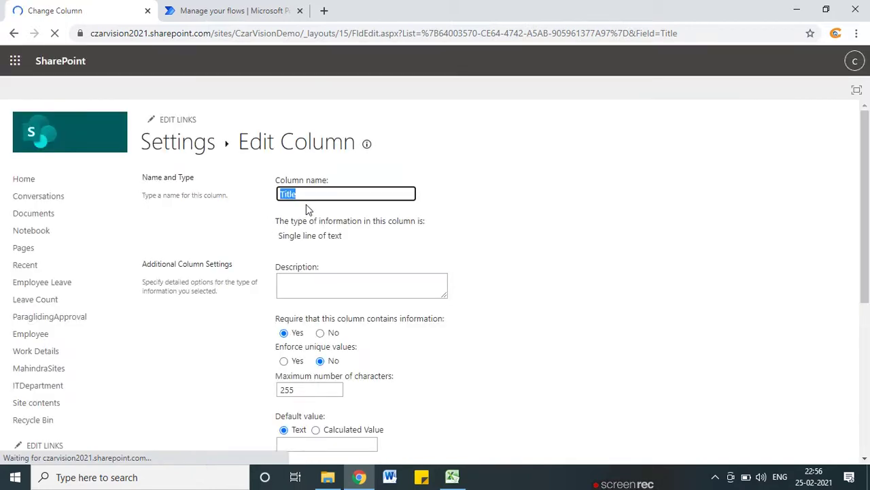
type("IT")
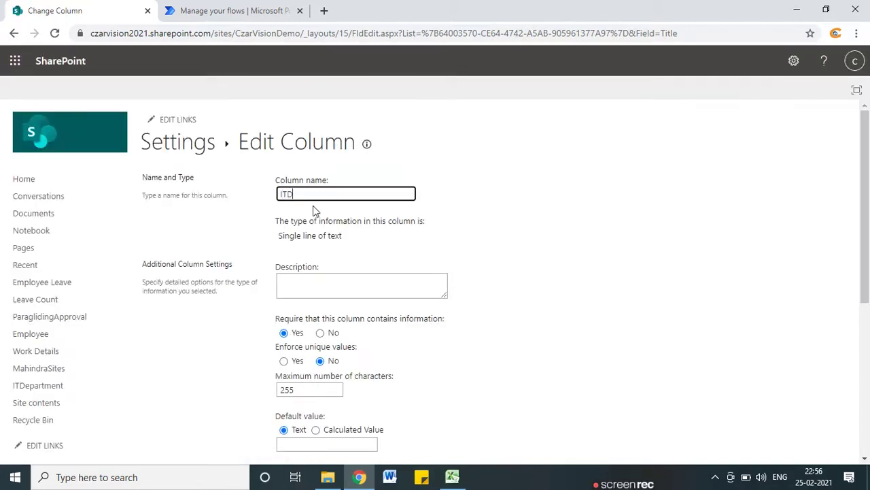
type(" Dept")
scroll(711, 360, "down", 4)
scroll(705, 392, "up", 4)
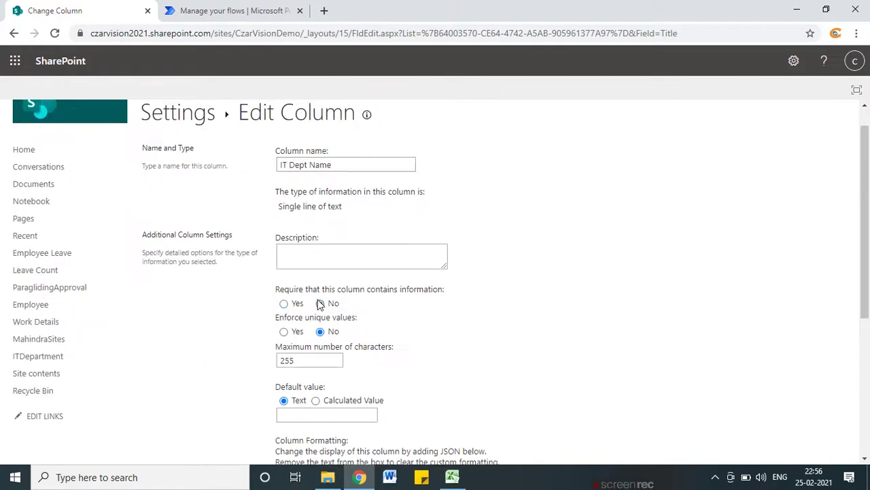
scroll(674, 385, "down", 4)
left_click(763, 396)
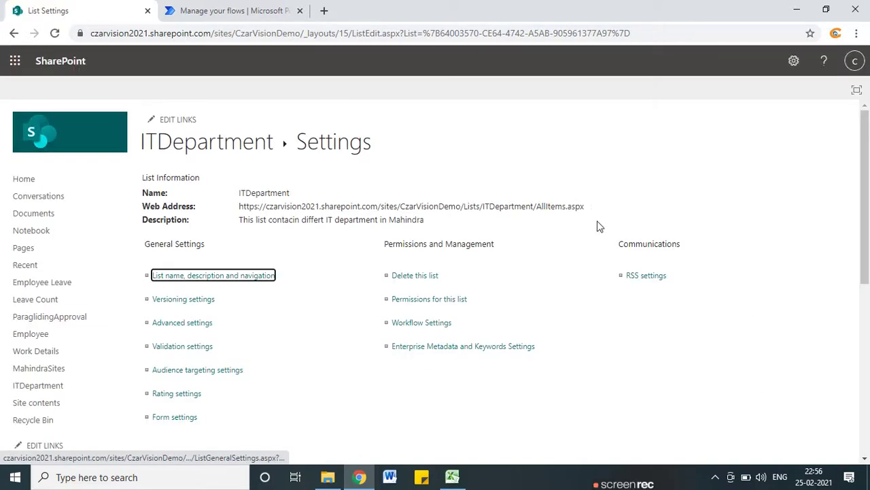
- Add a column named ITDeptHead, without spaces, of the Person or Group type to ITDepartment, keeping the default column settings
scroll(361, 332, "down", 5)
left_click(172, 285)
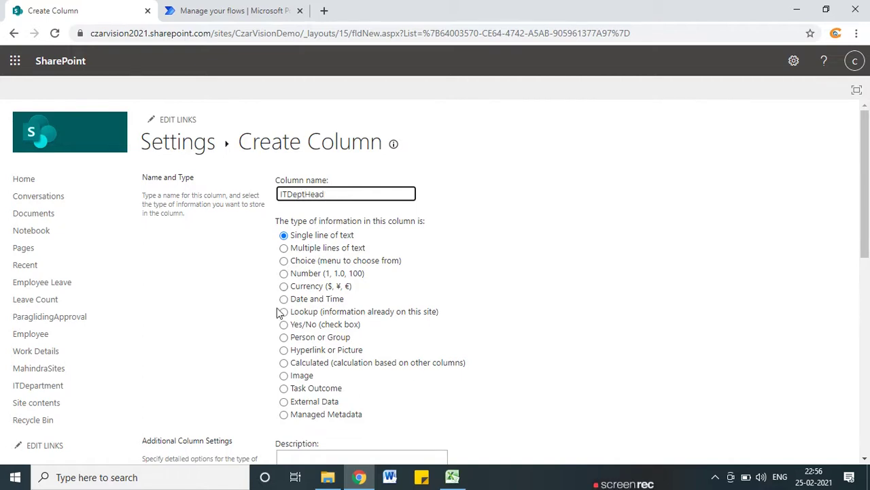
left_click(287, 343)
left_click(284, 339)
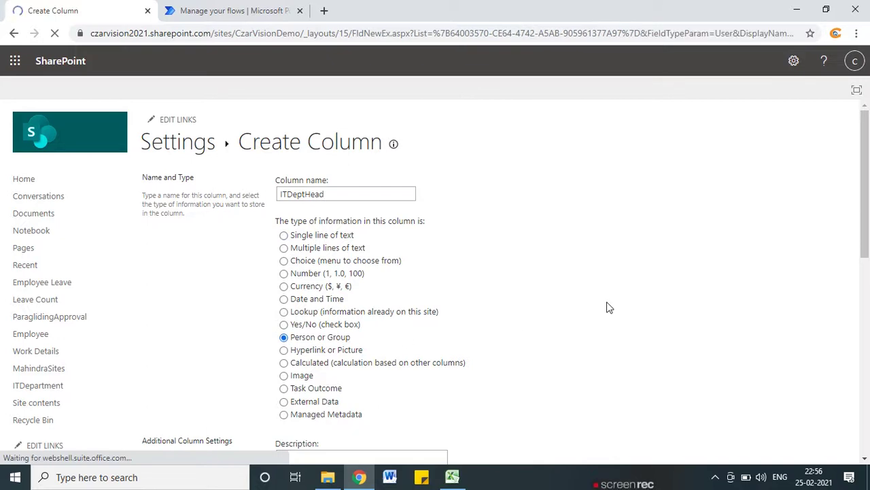
scroll(600, 306, "down", 9)
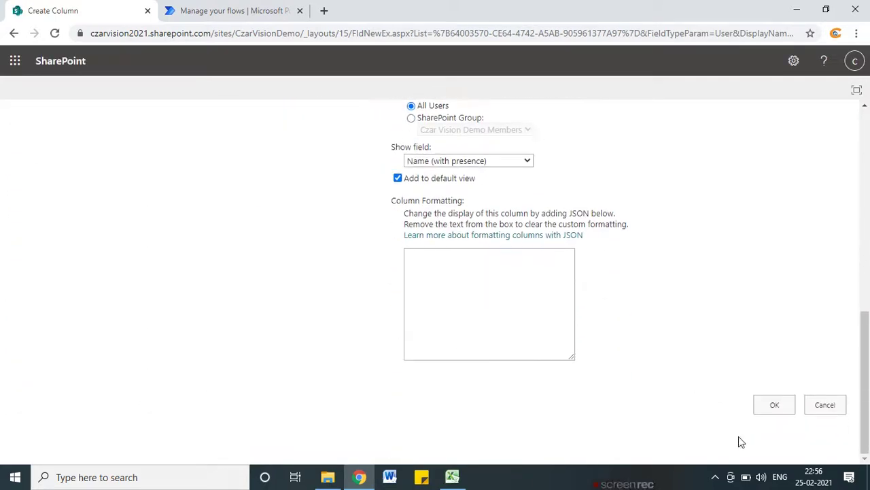
left_click(773, 405)
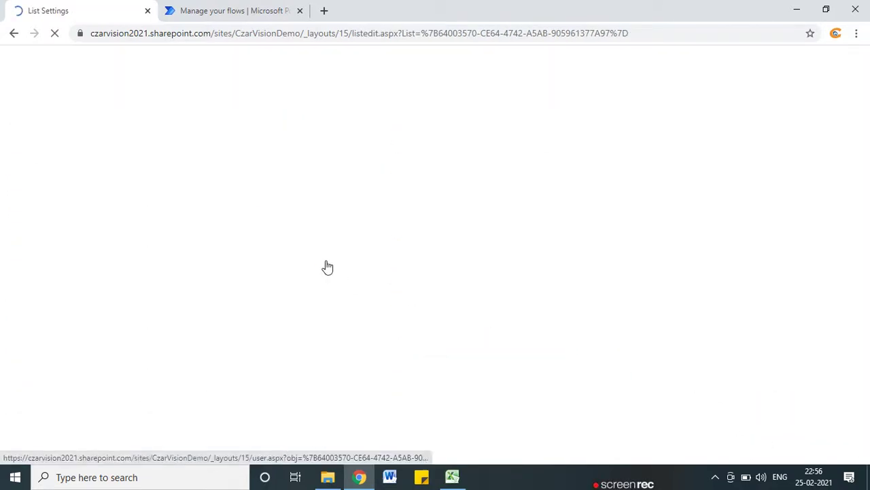
- Rename the ITDeptHead column to "IT Dept Head" and save it
scroll(197, 327, "down", 5)
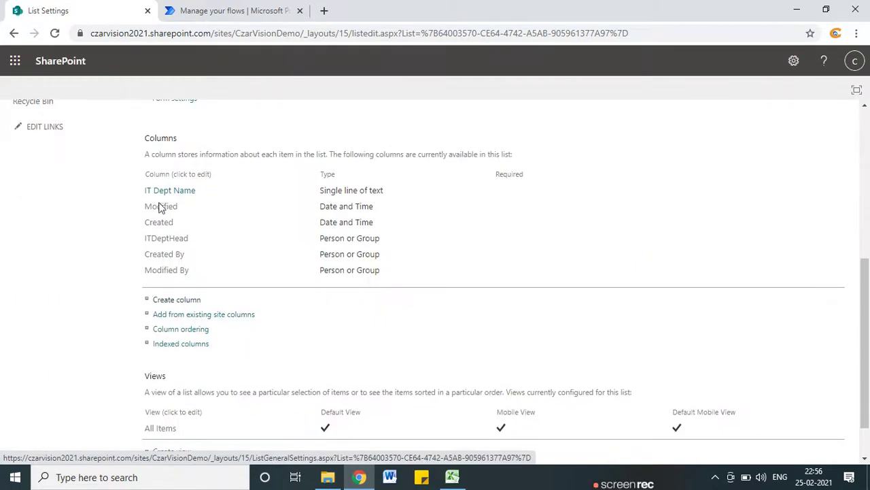
left_click(181, 239)
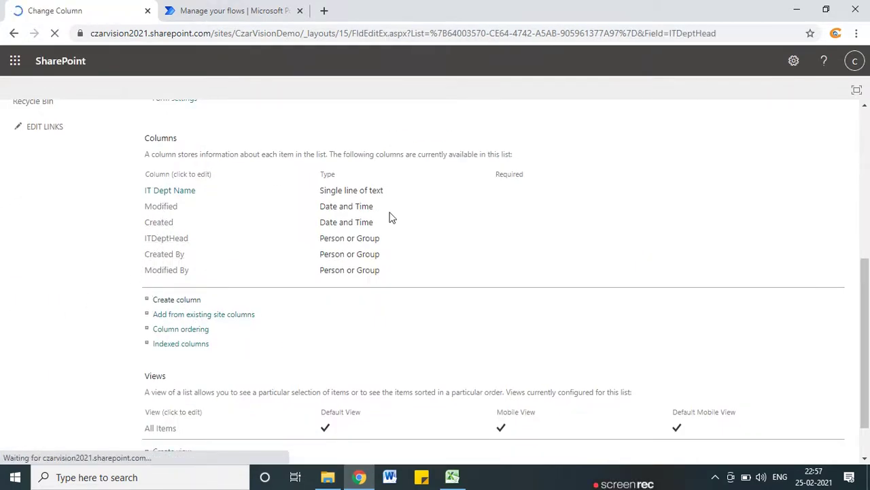
left_click(411, 202)
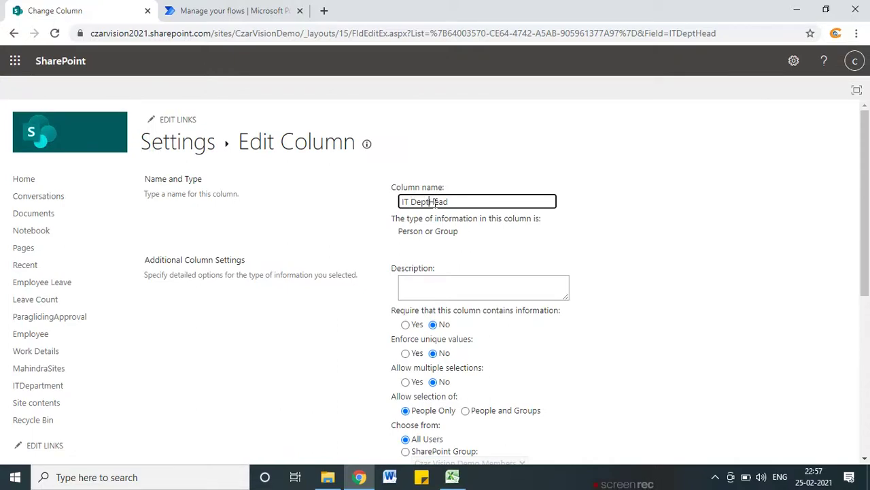
scroll(779, 416, "down", 5)
left_click(777, 408)
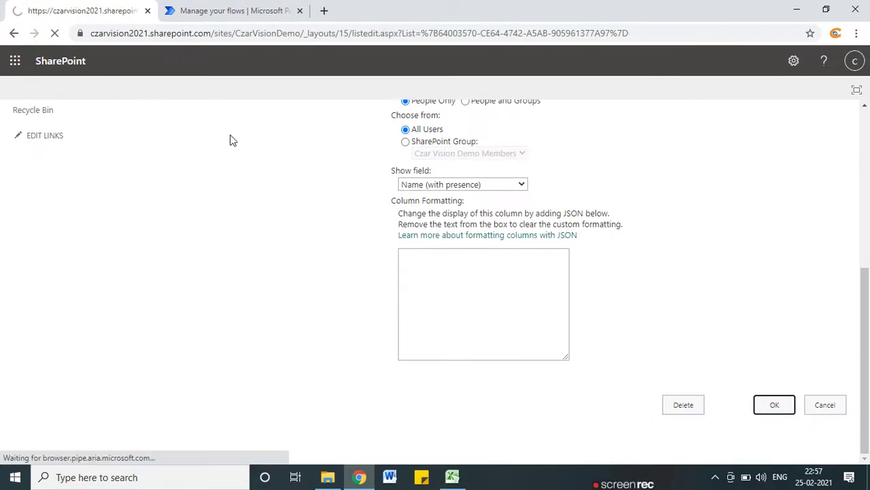
scroll(202, 250, "down", 5)
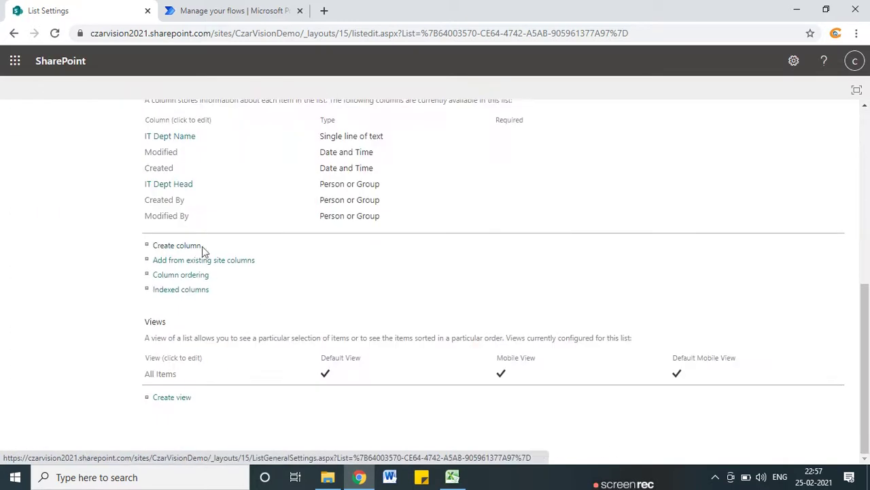
left_click(199, 247)
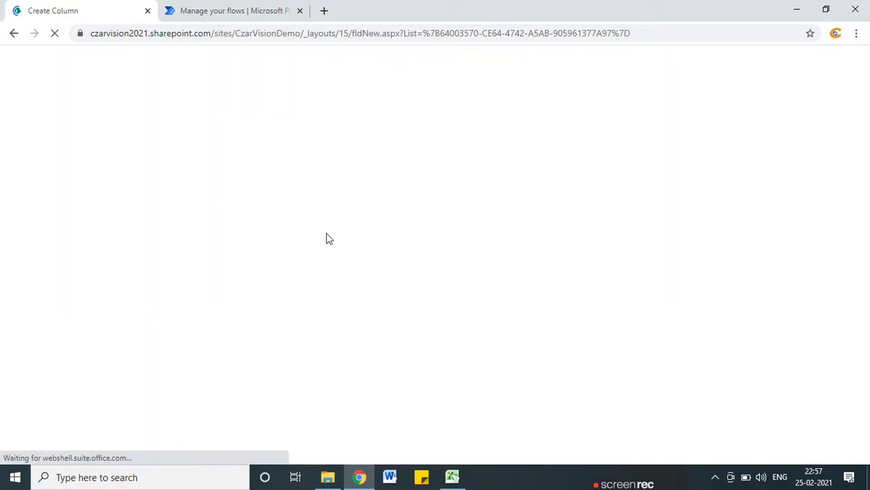
left_click(333, 197)
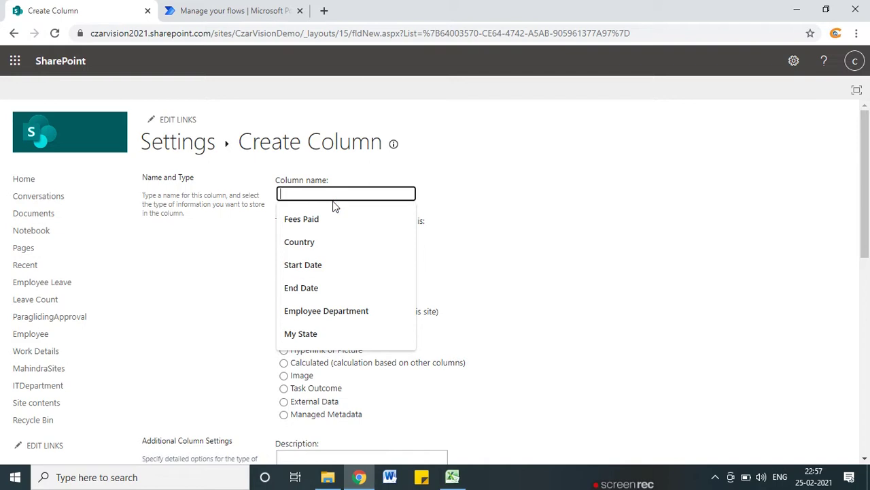
type("Opertaion")
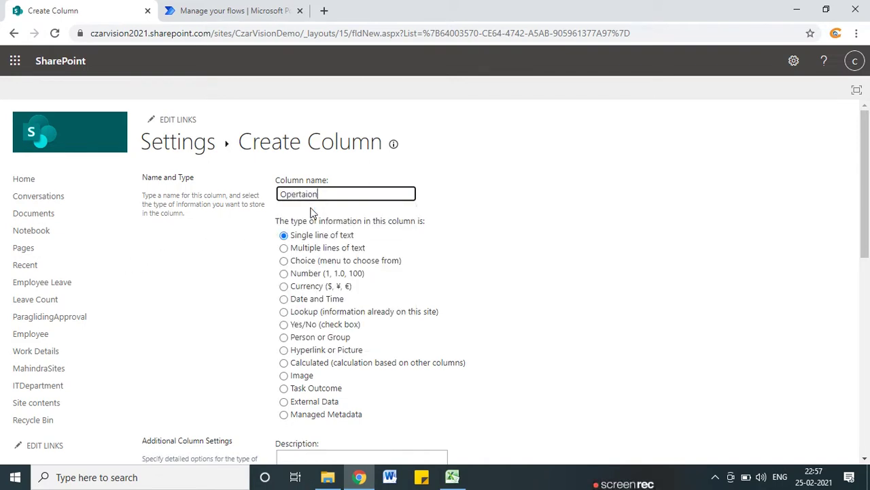
type("al Manger")
key("BackSpace")
scroll(604, 293, "down", 6)
scroll(334, 219, "up", 5)
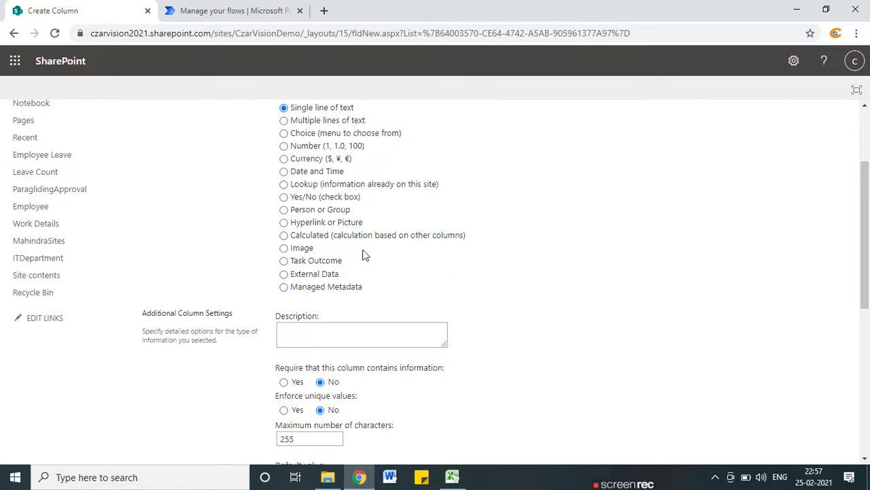
scroll(362, 255, "up", 2)
left_click_drag(390, 193, 208, 195)
key("ctrl+c")
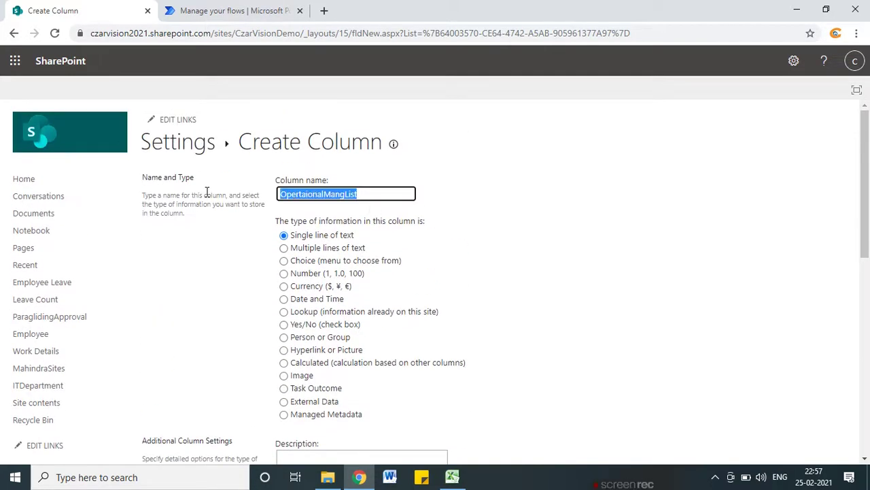
key("BackSpace")
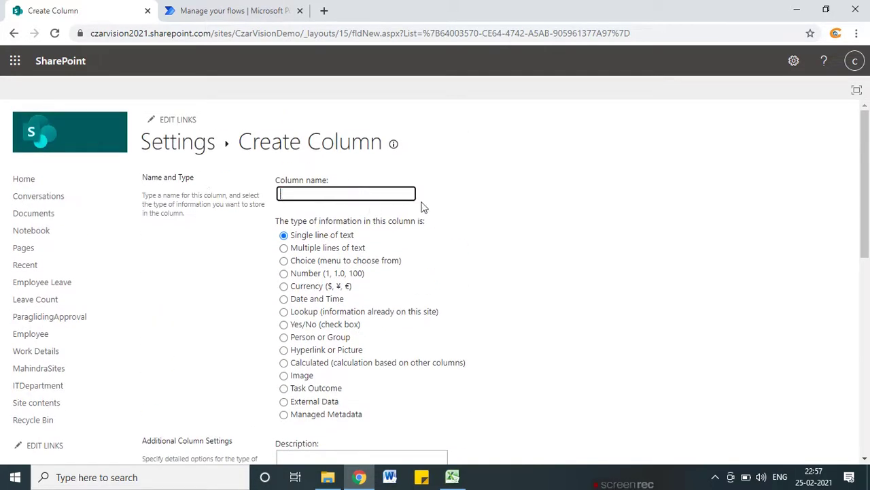
scroll(844, 408, "down", 10)
left_click(823, 432)
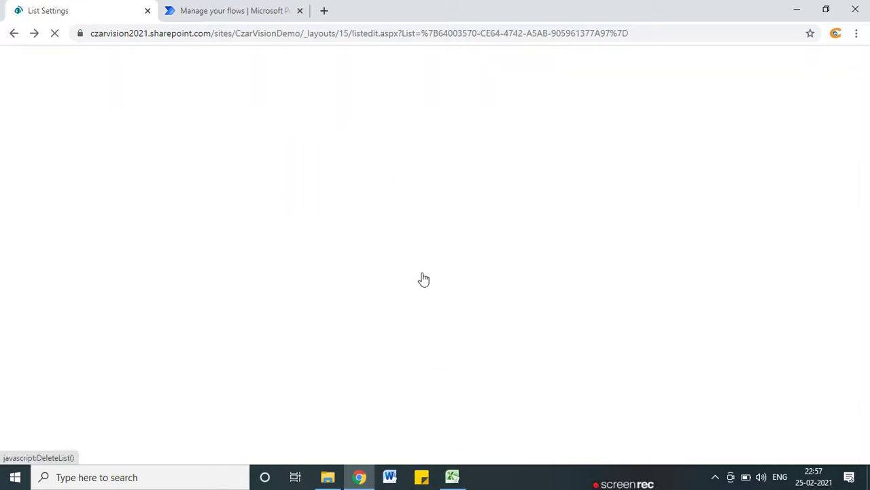
scroll(26, 387, "down", 4)
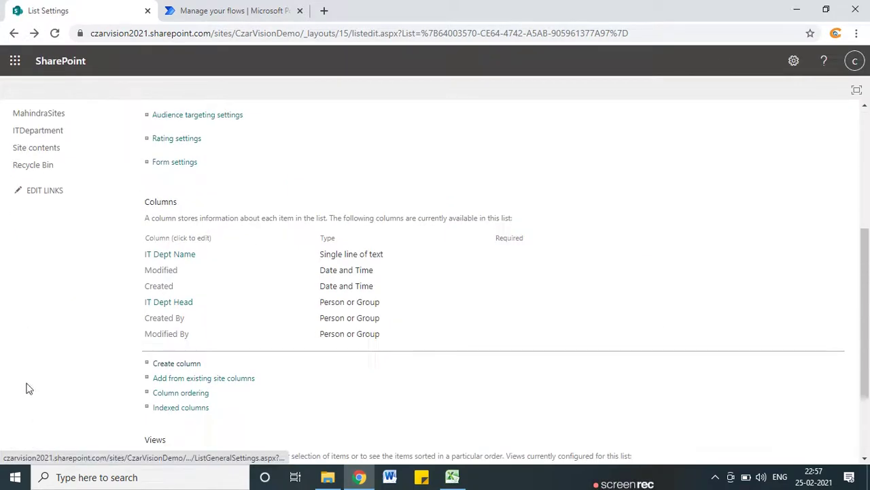
scroll(34, 357, "up", 3)
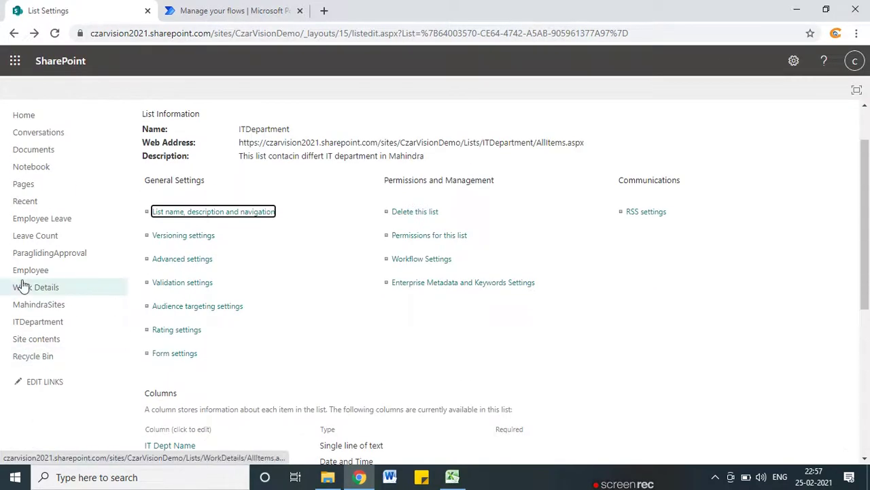
- Create a blank list named OpertaionalMangList from the site contents, without a description and shown in the site navigation
left_click(26, 342)
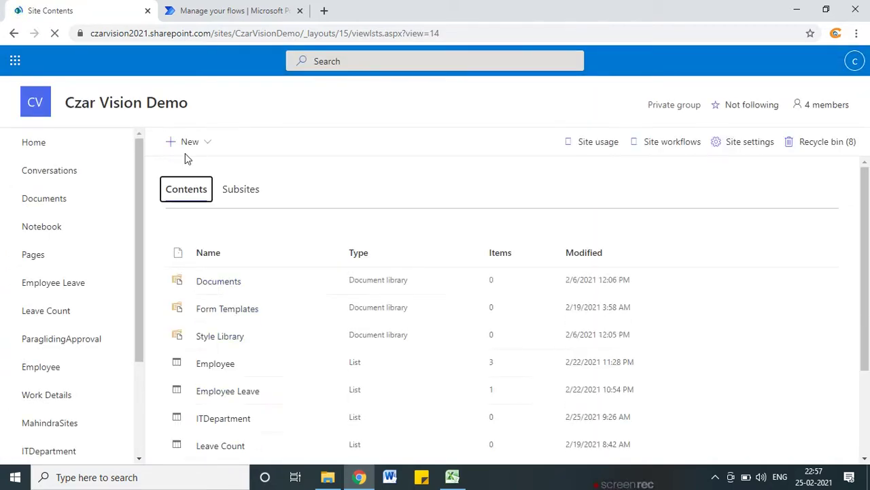
left_click(201, 143)
left_click(193, 168)
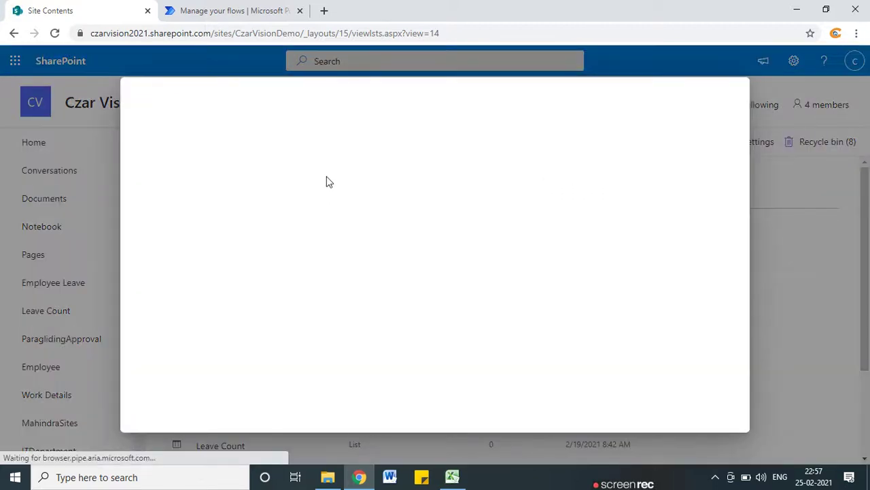
left_click(288, 180)
key("ctrl+v")
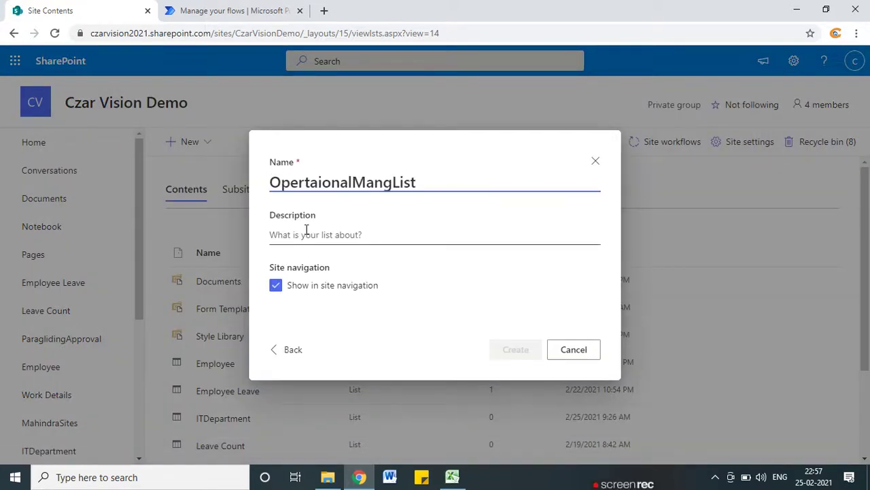
left_click(517, 348)
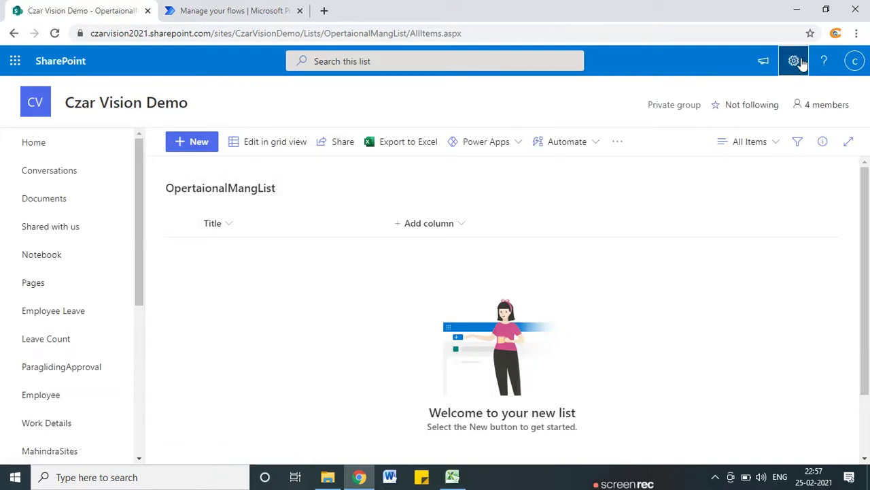
- In the OpertaionalMangList list settings, add a column named OperationalMng of the Person or Group type, keeping the default column settings
left_click(794, 61)
left_click(700, 193)
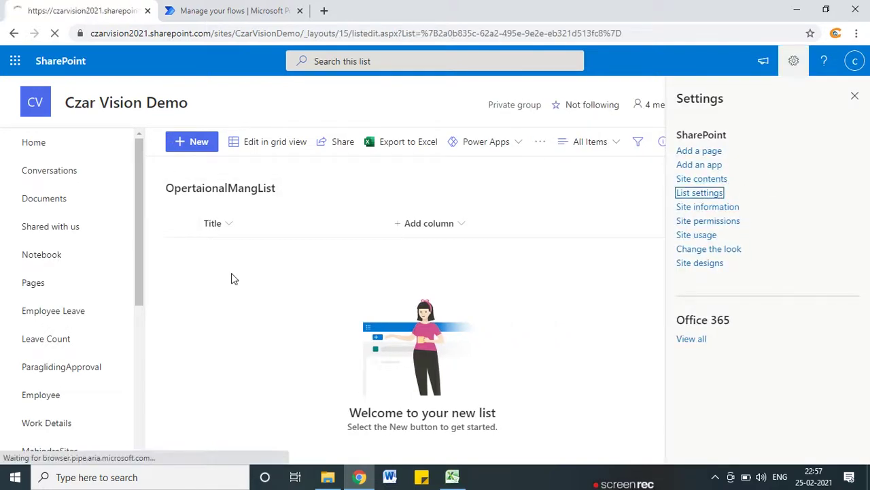
scroll(197, 363, "down", 5)
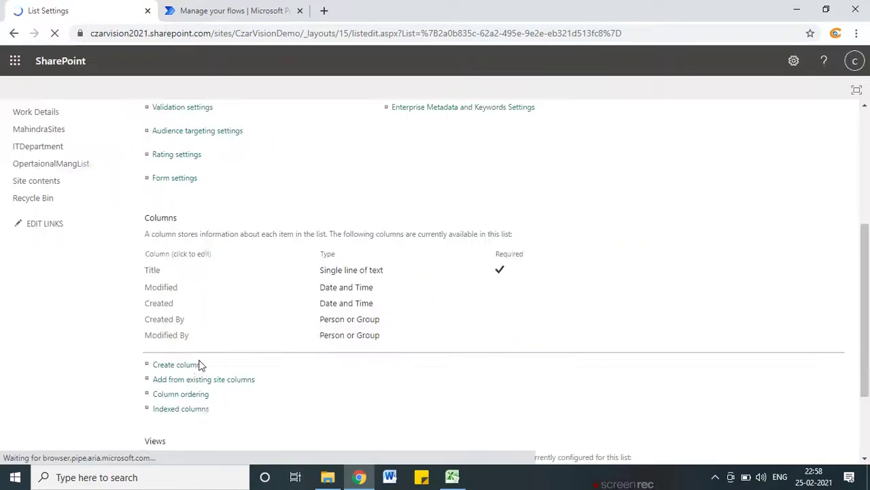
scroll(170, 246, "up", 1)
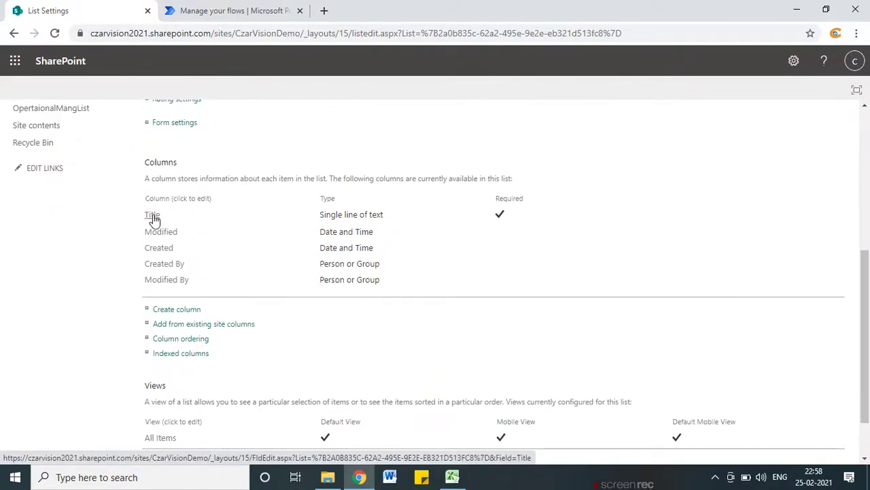
left_click(158, 310)
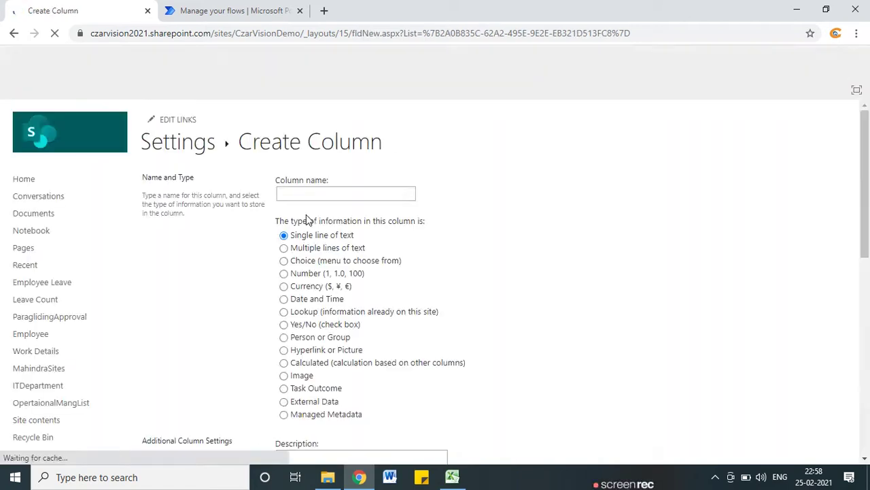
type("Operationa")
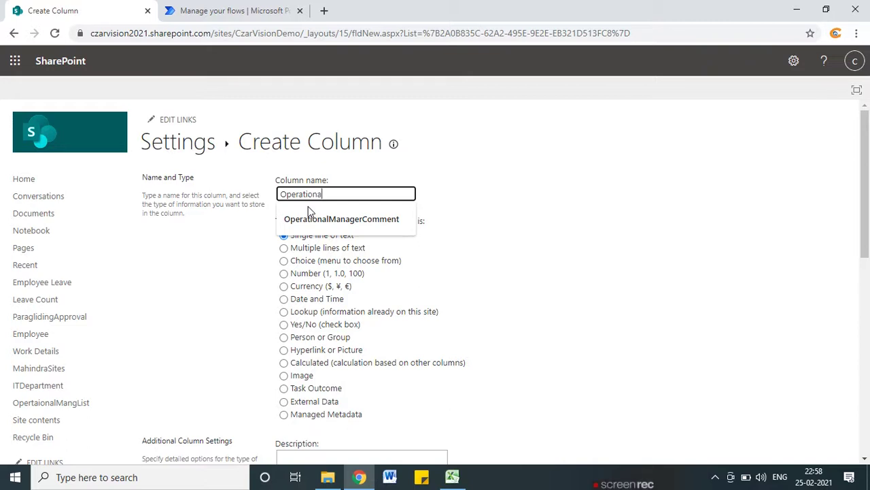
type("lMng")
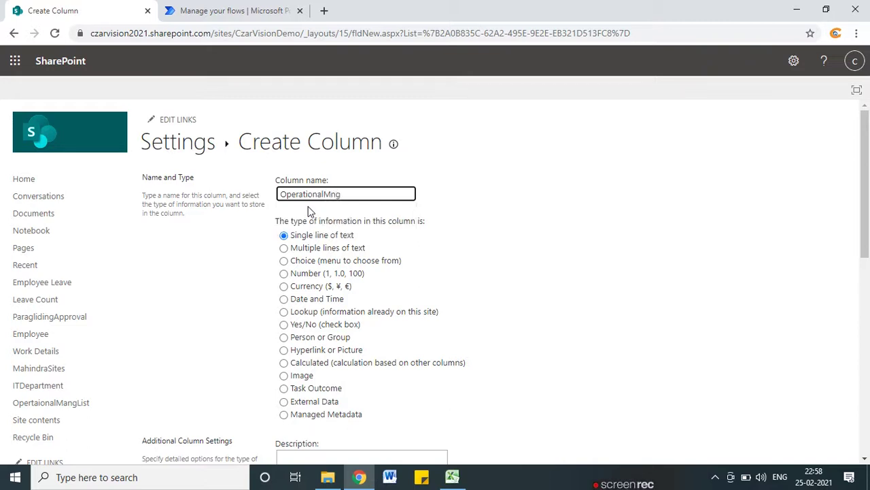
left_click(284, 337)
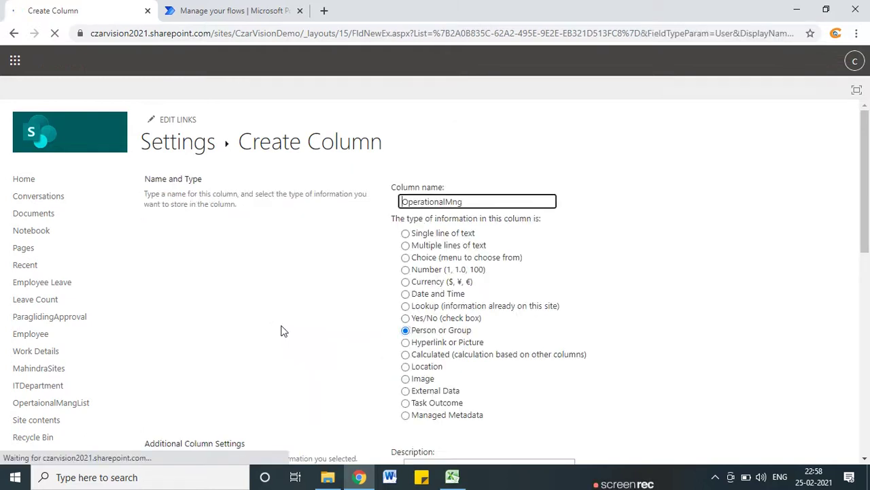
scroll(682, 360, "down", 5)
scroll(773, 437, "down", 3)
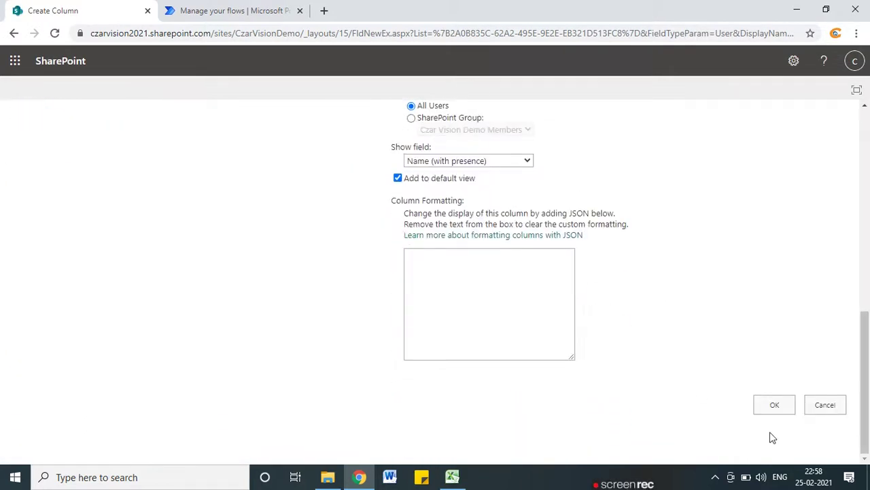
left_click(776, 405)
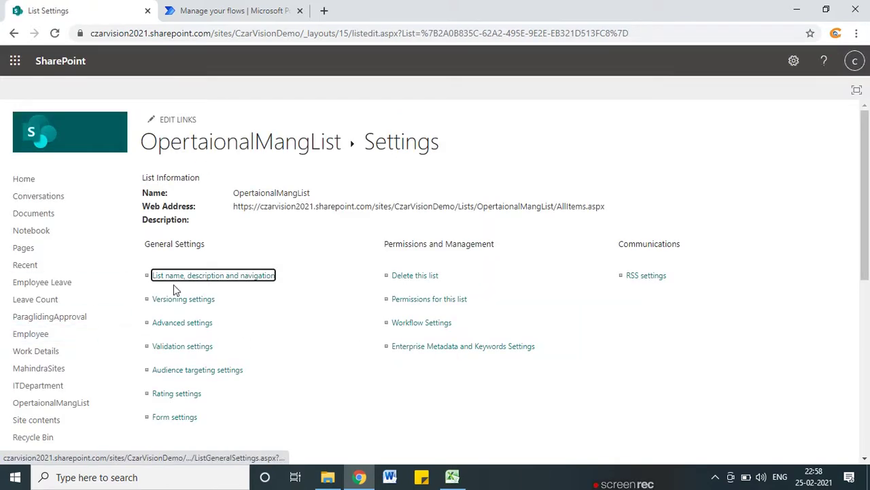
- Review the OpertaionalMangList settings and columns against the planned lists and approval workflow in the Excel sheet, returning to the browser
scroll(173, 284, "down", 5)
scroll(143, 303, "up", 3)
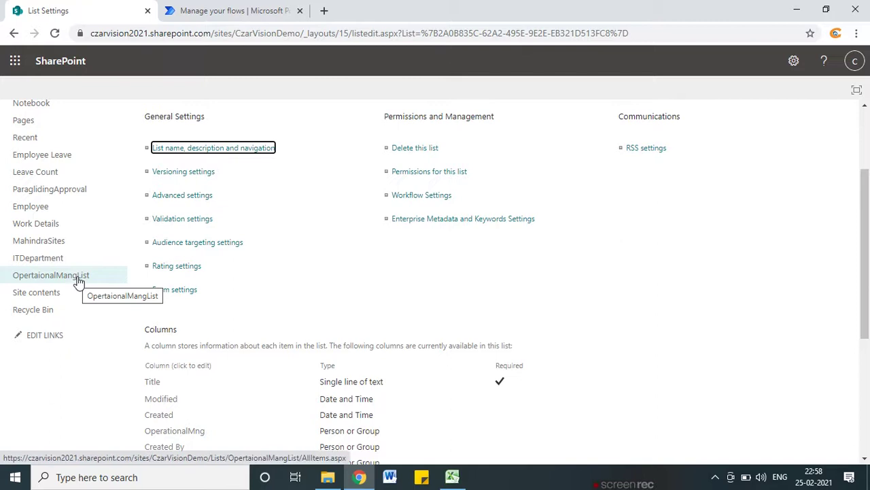
left_click(452, 477)
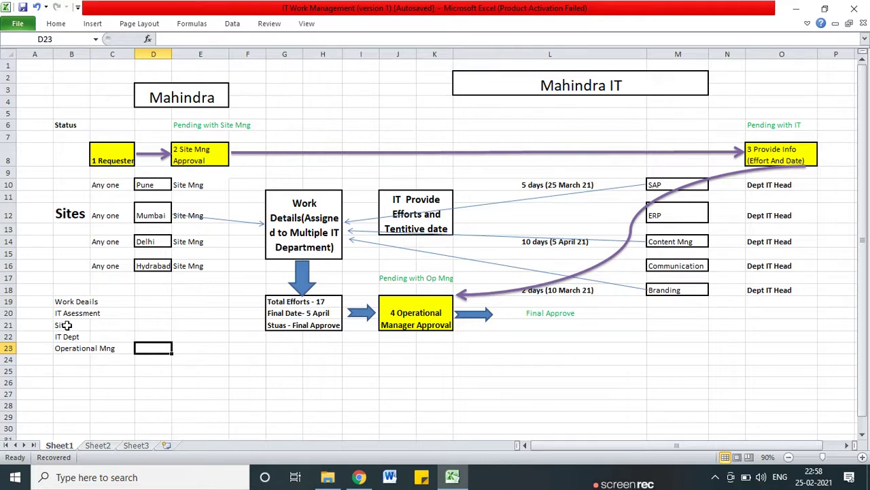
left_click(799, 14)
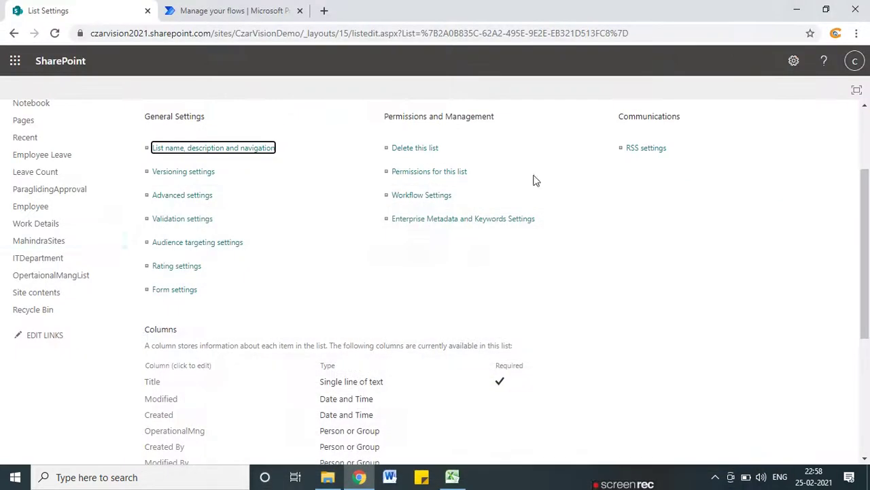
scroll(220, 334, "down", 4)
scroll(274, 281, "up", 6)
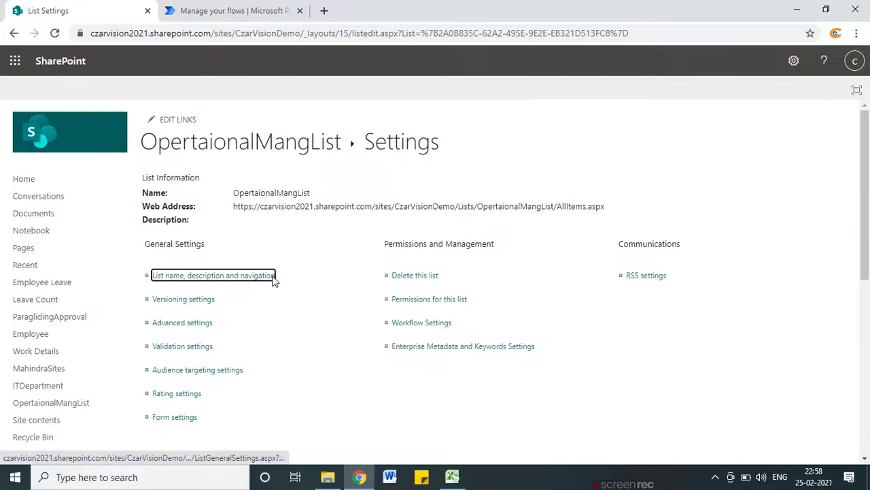
scroll(274, 281, "down", 4)
left_click(452, 477)
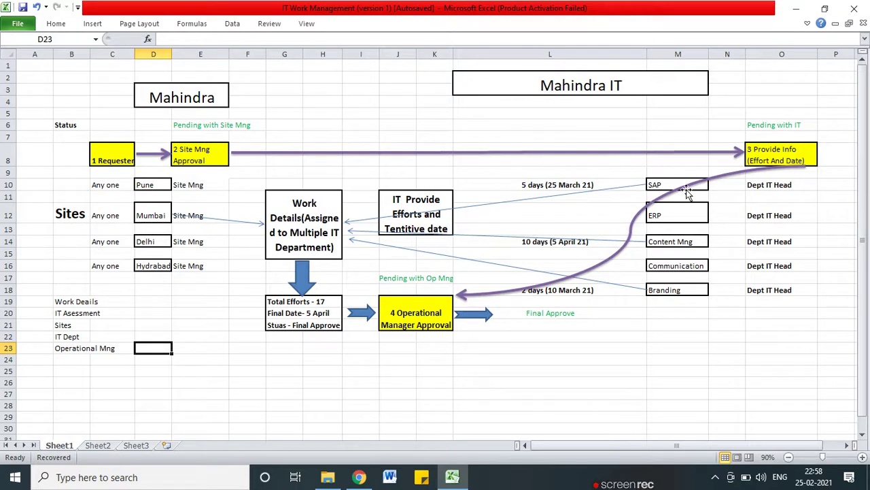
left_click(798, 14)
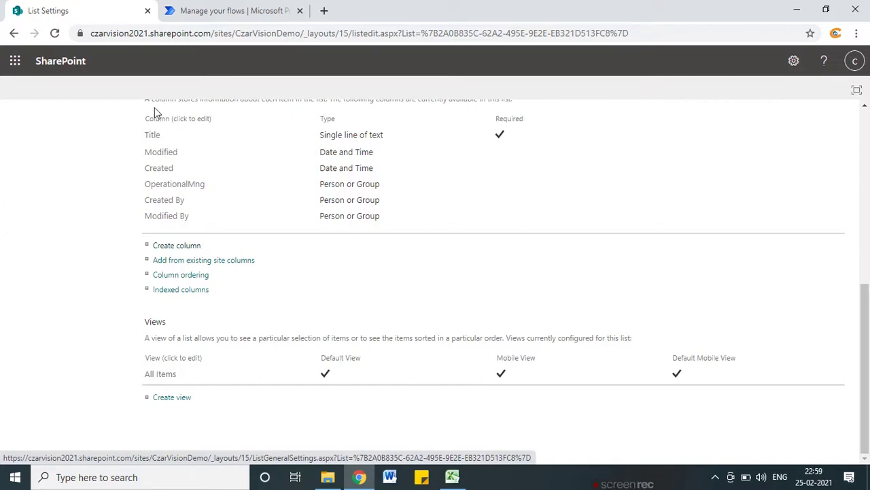
- Start a new blank list from the site contents and name it ITAssessment
scroll(171, 319, "up", 4)
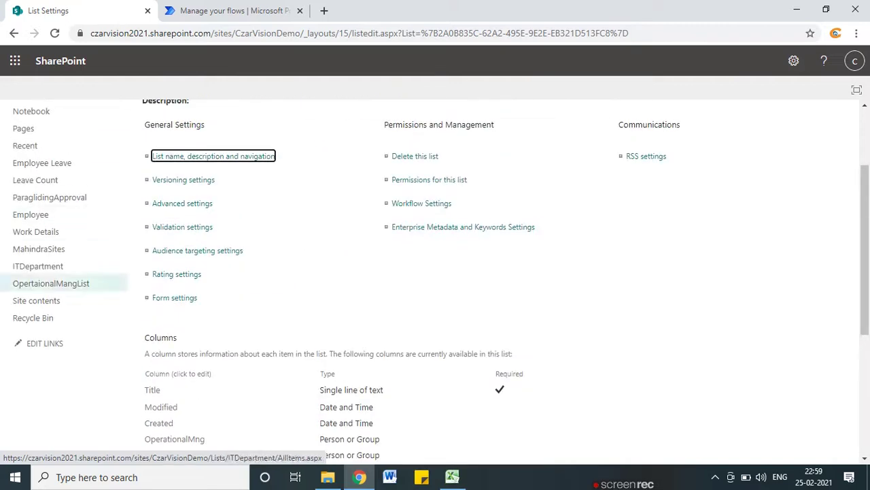
left_click(23, 301)
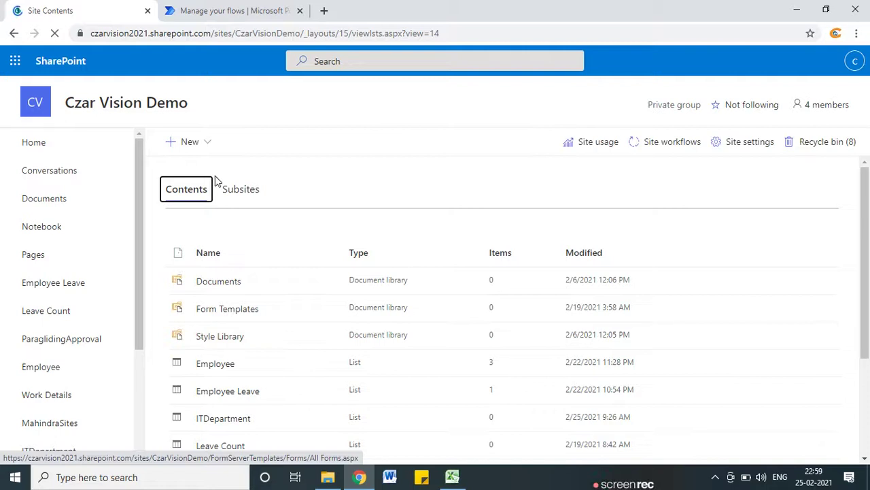
left_click(204, 140)
left_click(187, 171)
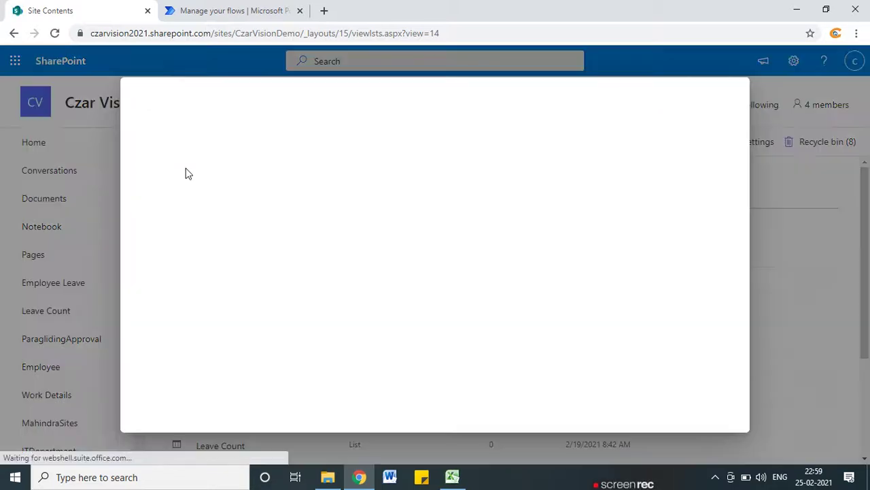
left_click(215, 189)
left_click(354, 184)
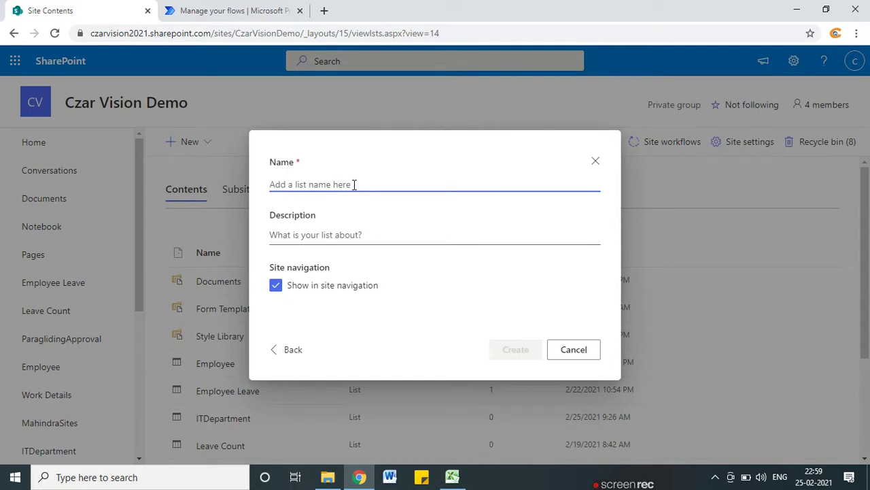
type("IT")
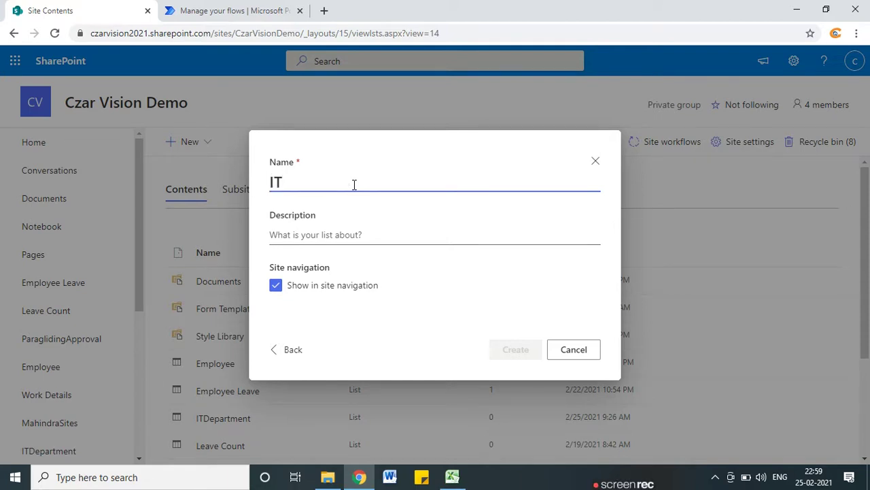
type("Depa")
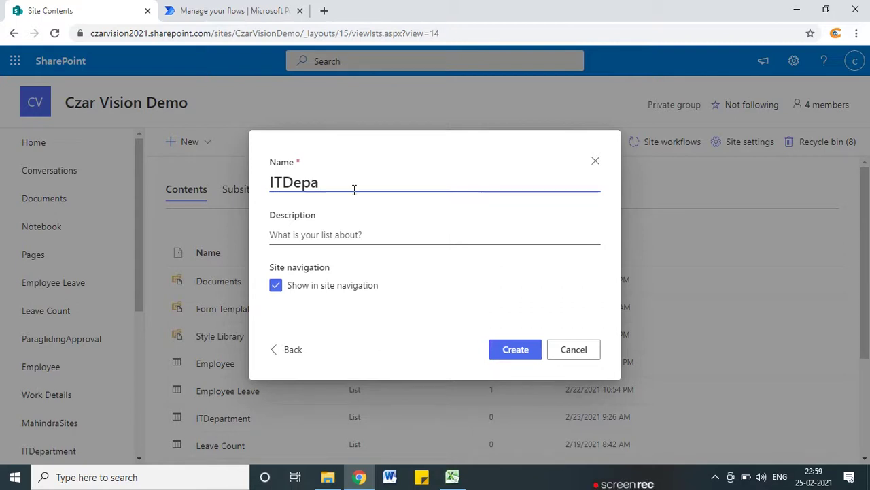
type("rtment")
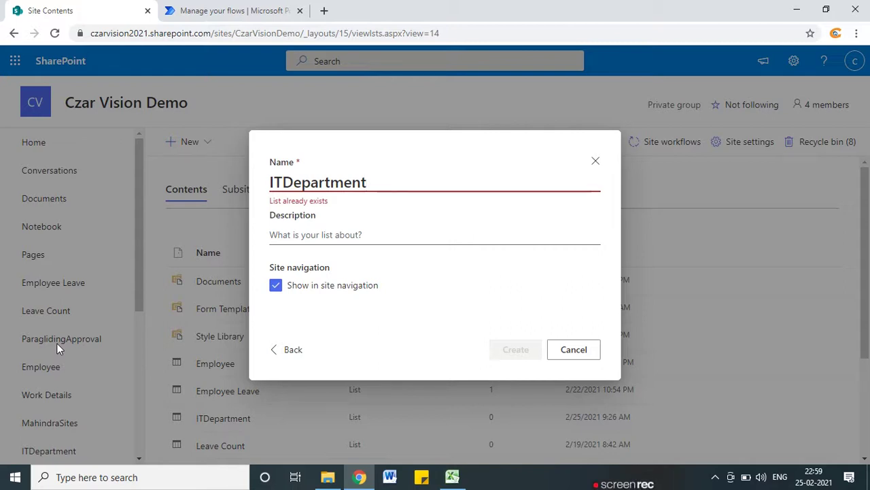
left_click_drag(284, 183, 447, 181)
type("Asse")
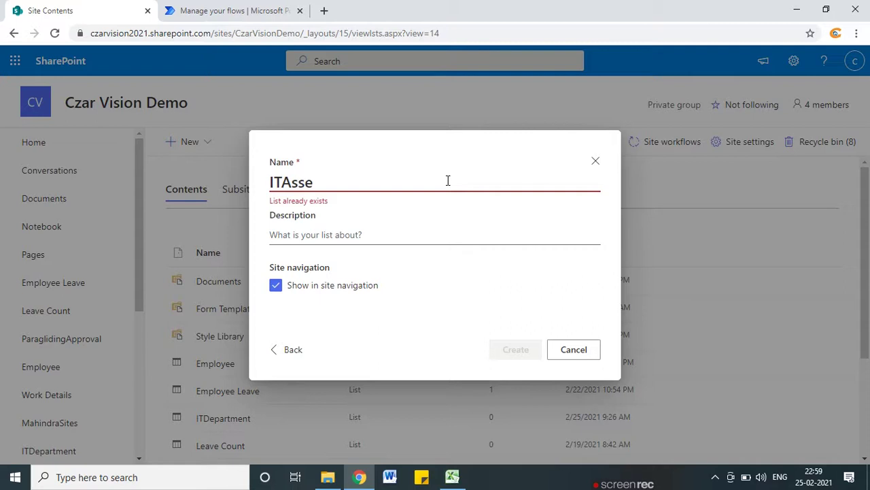
type("ssment")
- Give the ITAssessment list the description "Request goes to IT departmnet for assessment" and create it, keeping it shown in the site navigation
left_click(380, 227)
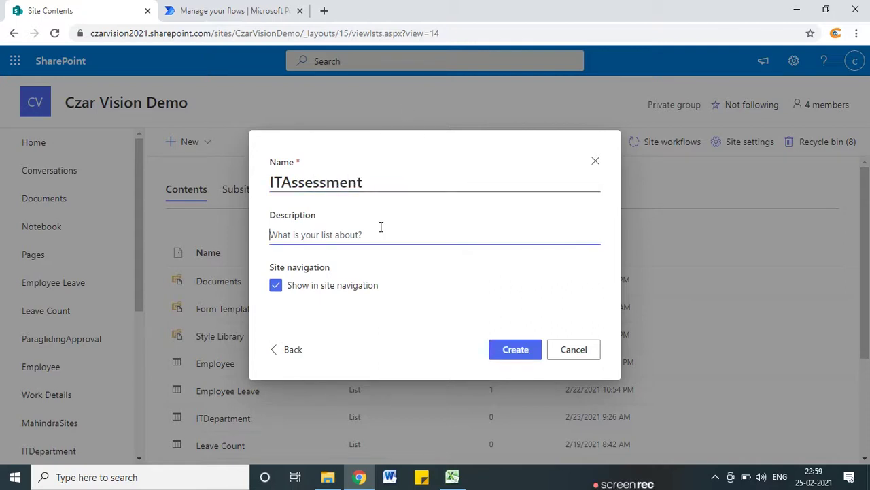
type("Request goes to IT depra")
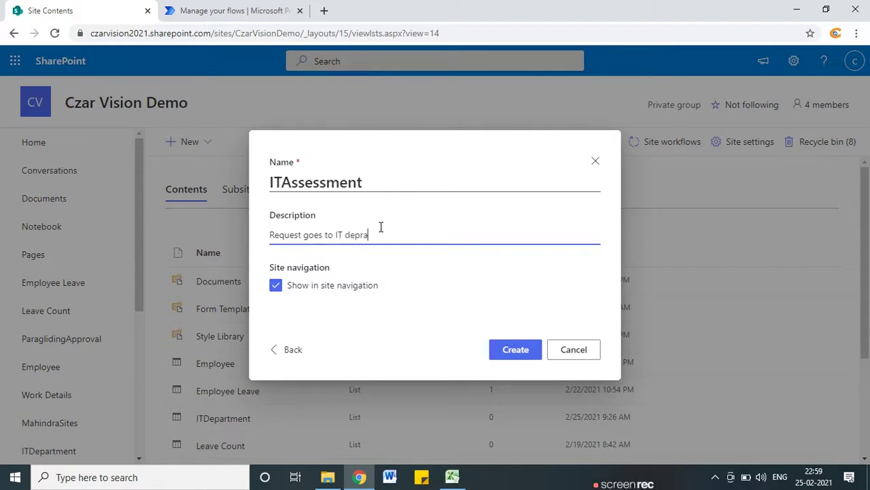
key("BackSpace")
key("BackSpace")
type("artmnet for assessmen")
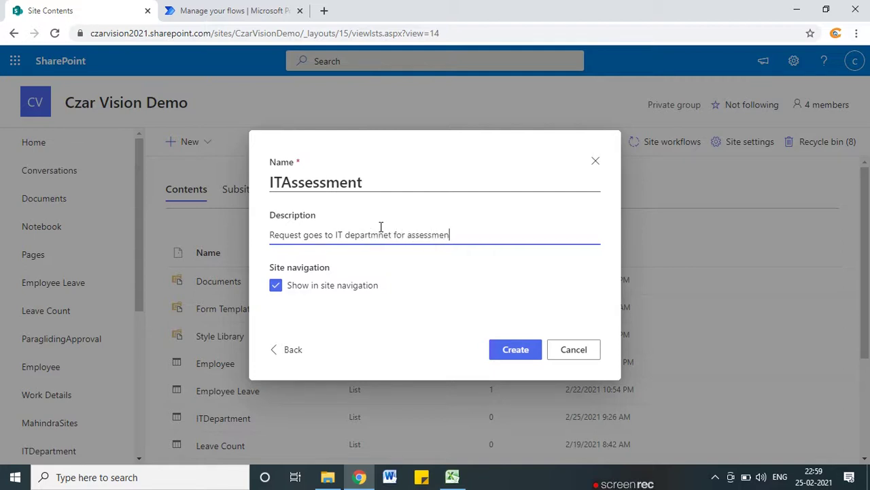
left_click(513, 353)
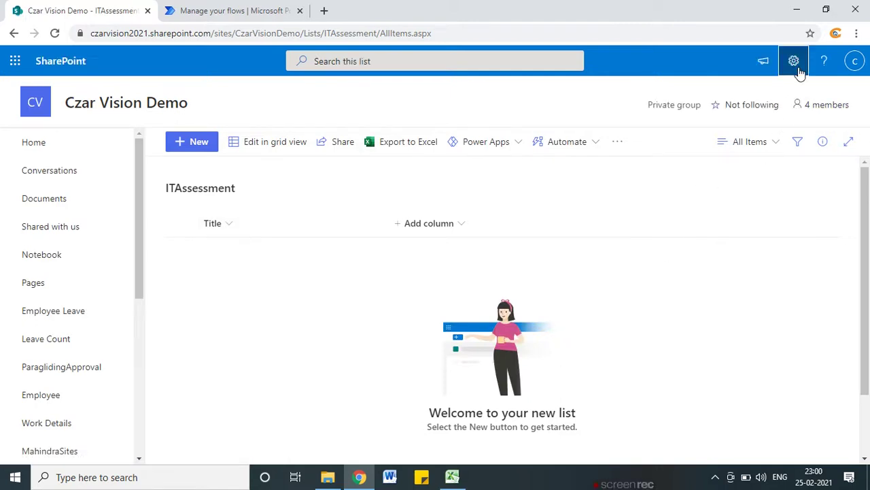
- In the ITAssessment list settings, rename the Title column to "Work ID" and save it
left_click(793, 61)
left_click(697, 194)
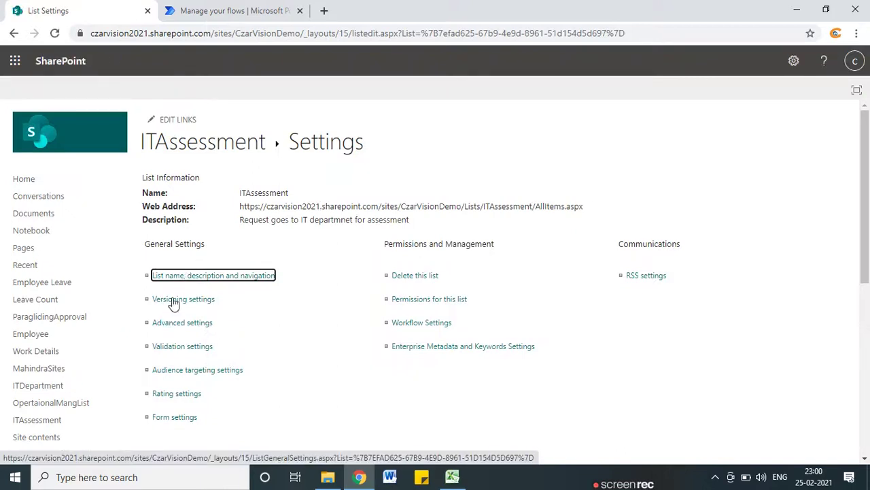
scroll(170, 301, "down", 4)
left_click(159, 254)
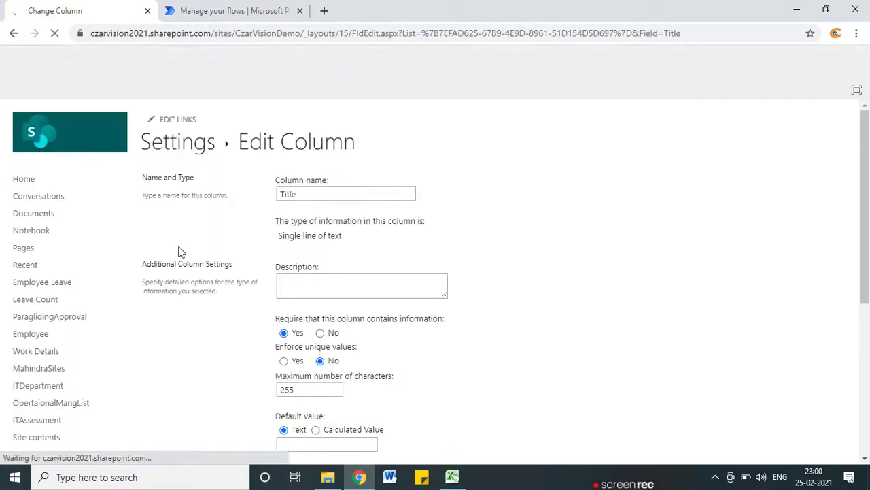
type("Work ID")
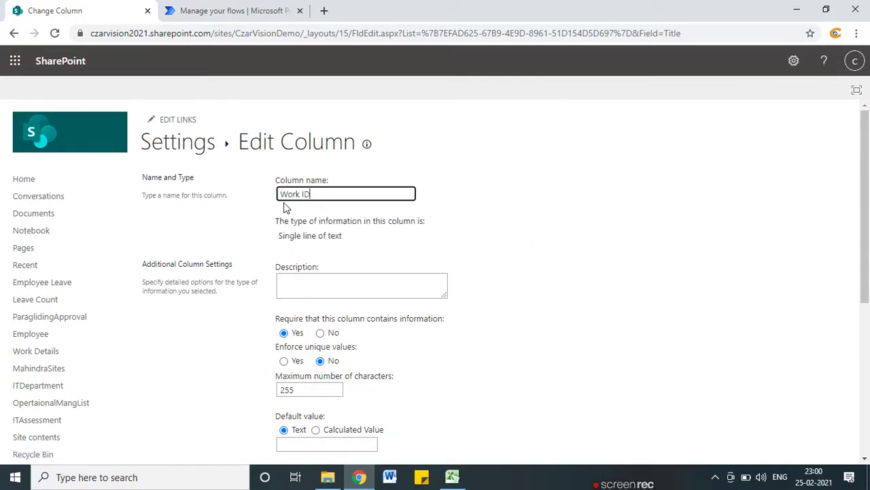
scroll(709, 336, "down", 5)
left_click(778, 402)
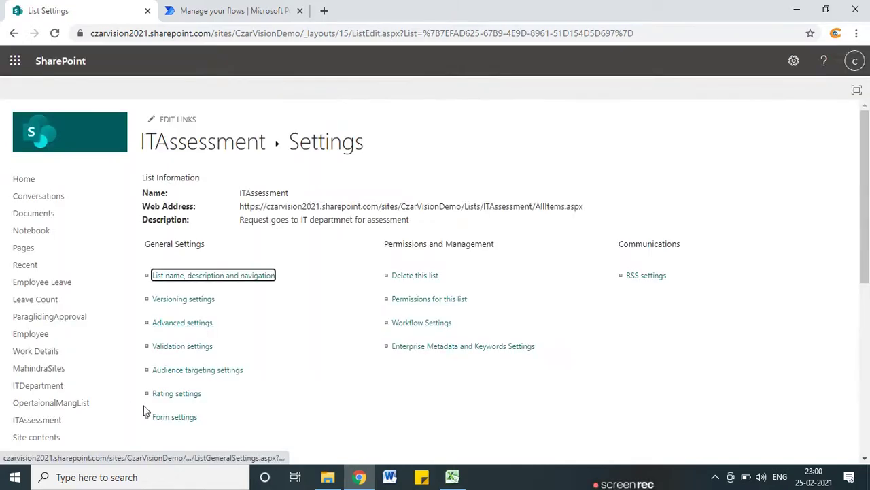
- Add a single-line-of-text column named WorkTitle to the ITAssessment list
scroll(173, 394, "down", 2)
scroll(192, 387, "down", 3)
left_click(172, 245)
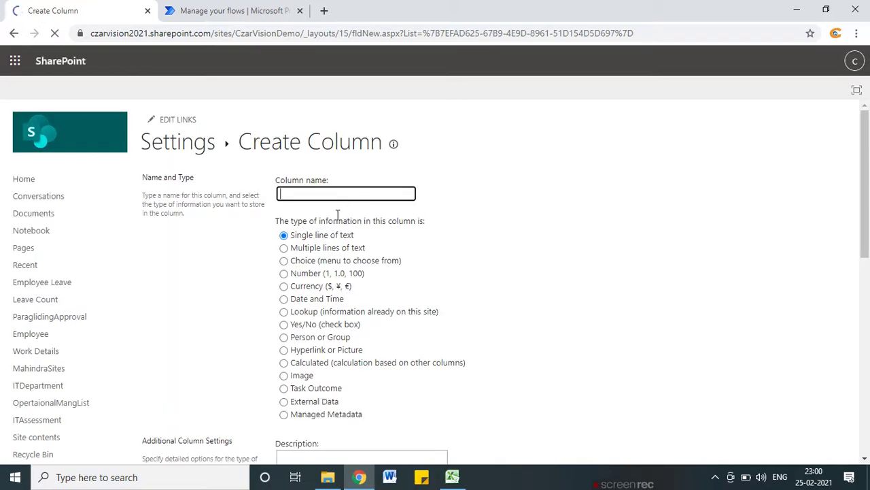
type("Work")
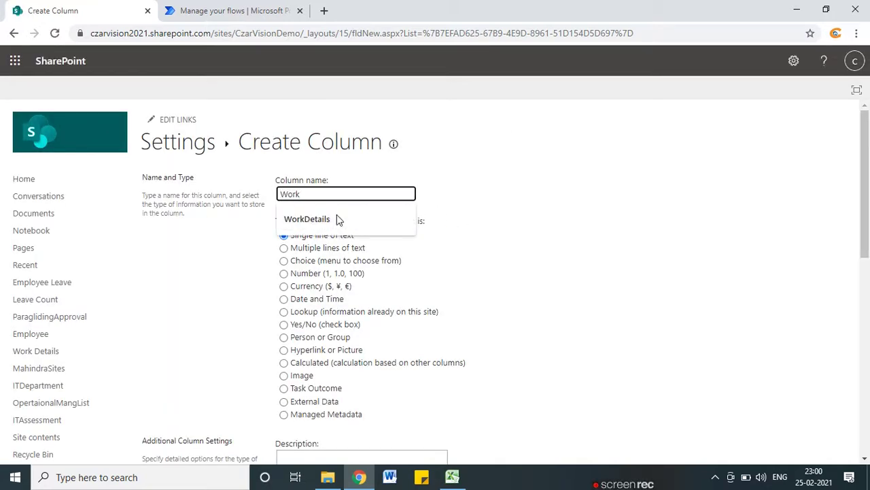
type("Tit")
scroll(466, 237, "down", 5)
scroll(308, 210, "up", 4)
scroll(740, 350, "down", 10)
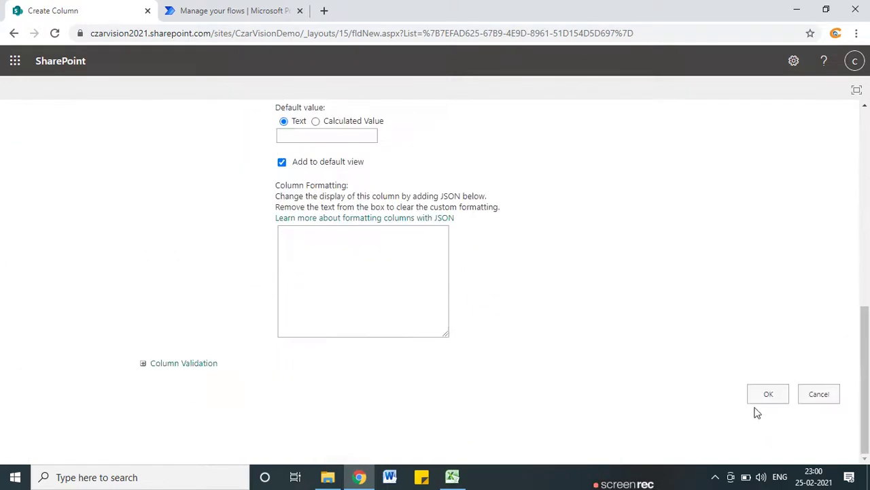
left_click(762, 398)
- Create a single-line-of-text column named EffortsDays in the ITAssessment list
scroll(406, 373, "down", 5)
left_click(176, 301)
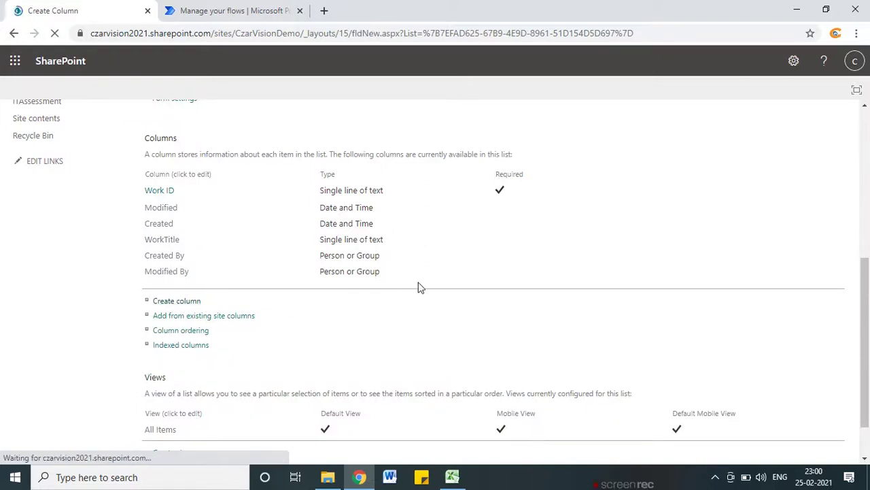
type("Efforts Days")
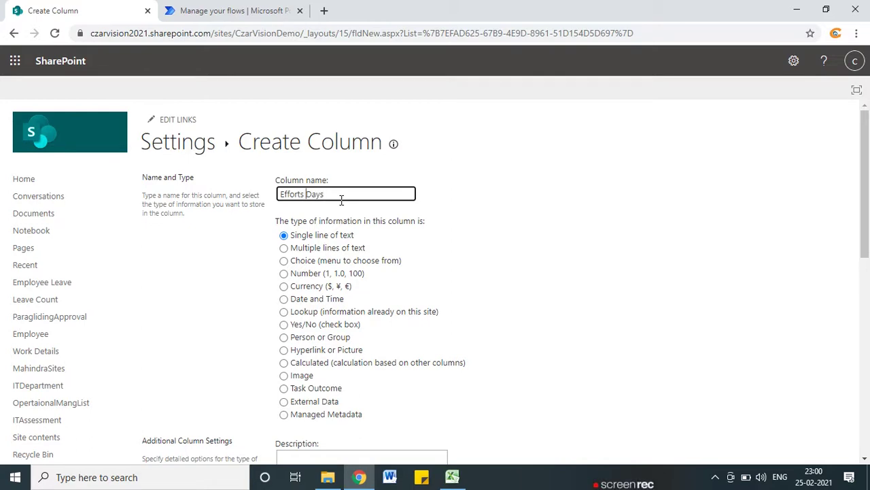
scroll(777, 307, "down", 10)
left_click(779, 398)
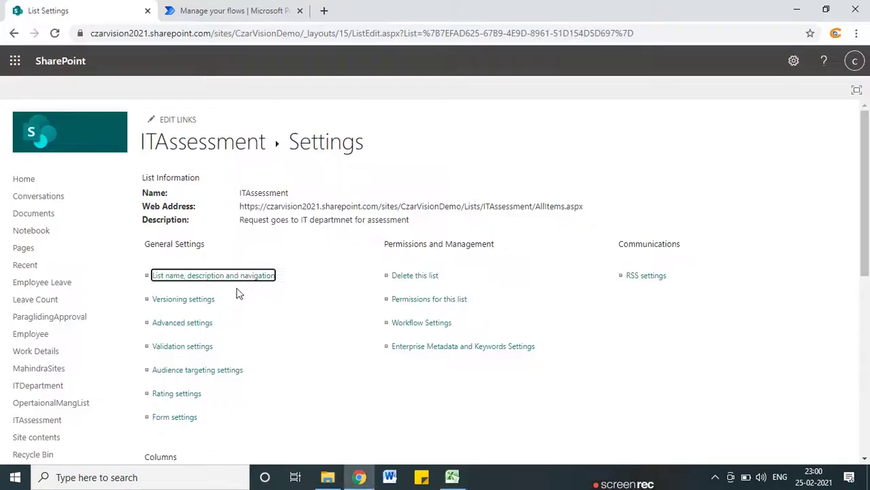
- Create a column named TentitiveDate of type Date and Time in the ITAssessment list
scroll(191, 419, "down", 1)
scroll(192, 420, "down", 3)
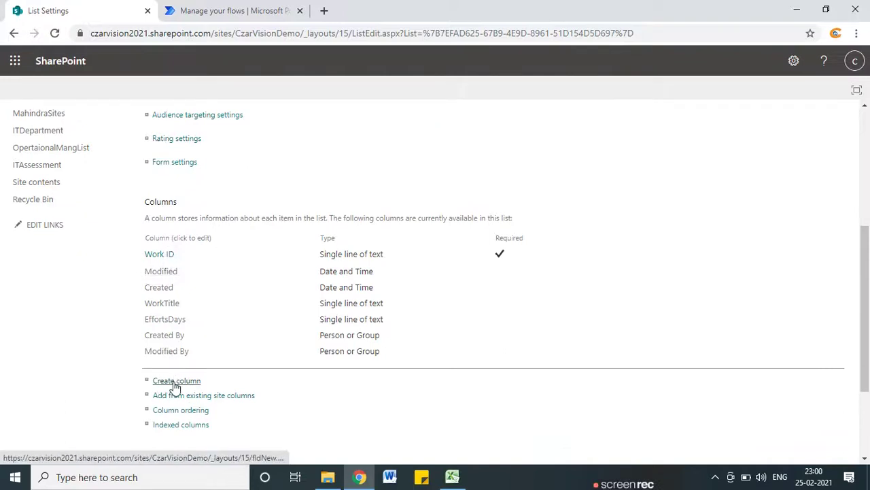
left_click(175, 381)
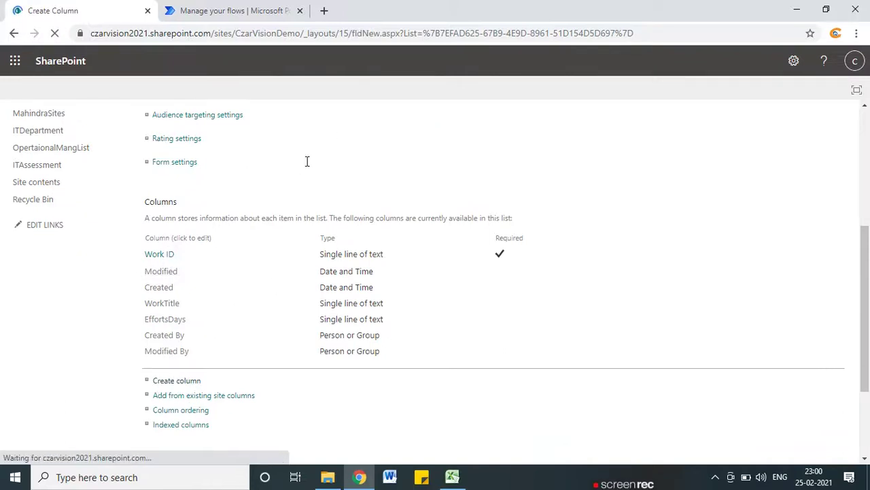
type("TentitiveDate")
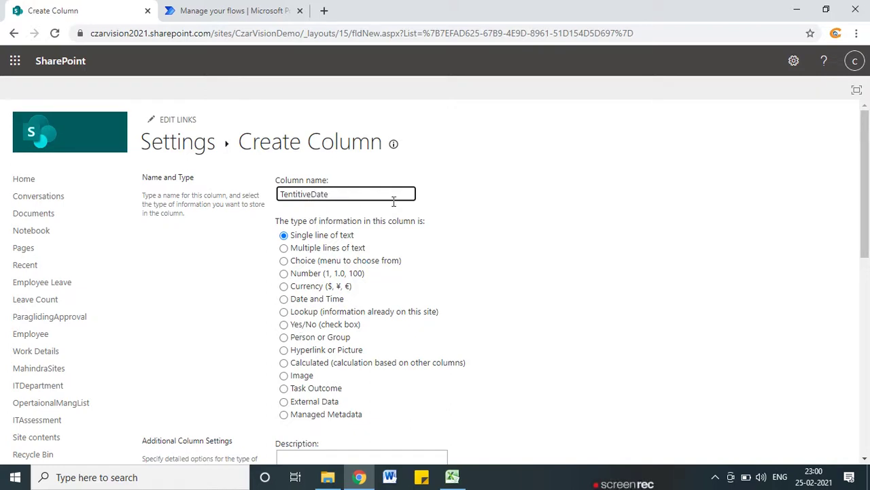
left_click(284, 298)
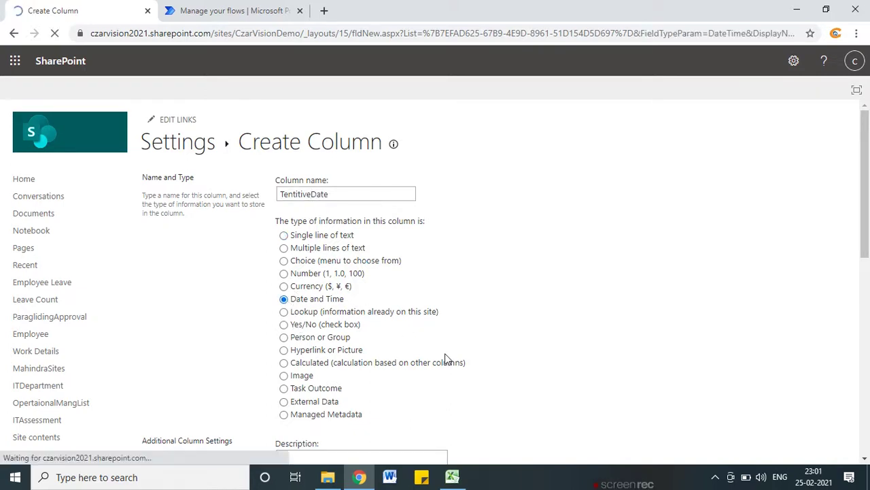
scroll(446, 359, "down", 6)
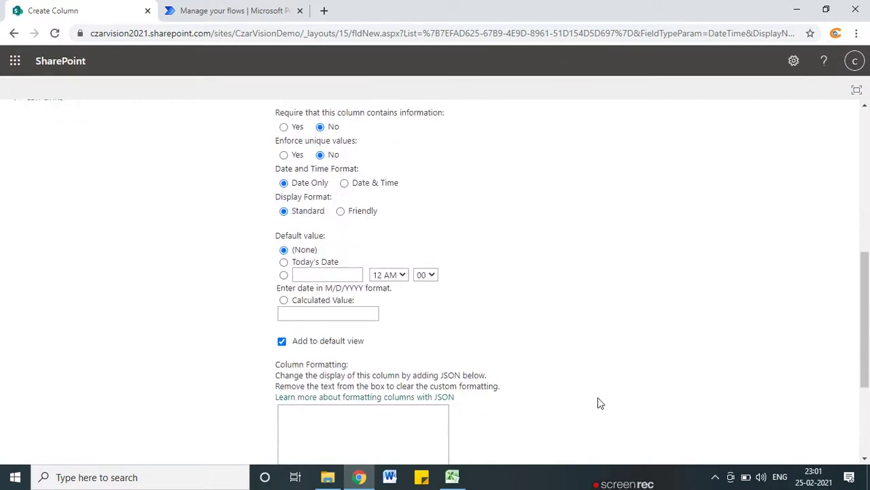
scroll(598, 404, "down", 5)
left_click(767, 396)
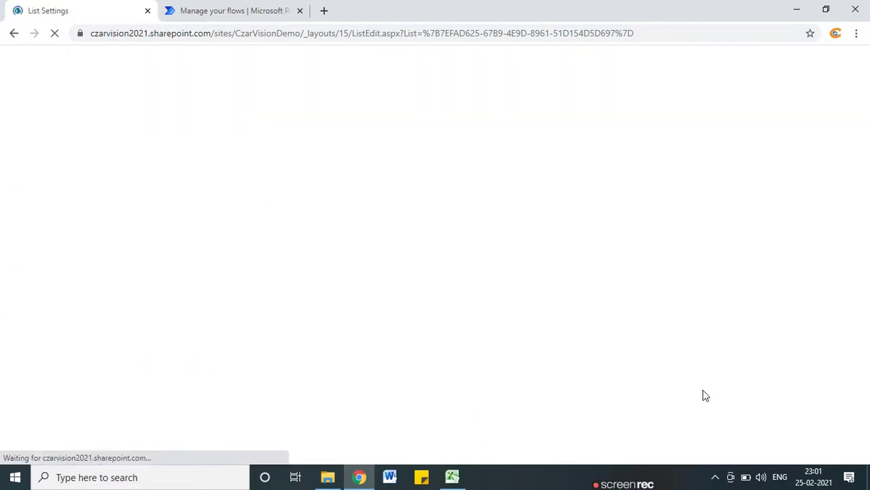
- Add a column named ITDepartment to the ITAssessment list as a single line of text
scroll(167, 320, "down", 5)
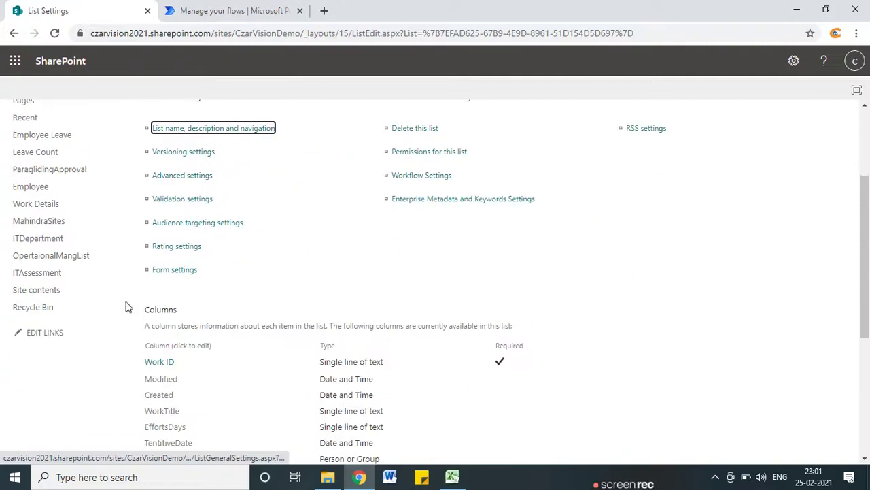
left_click(177, 332)
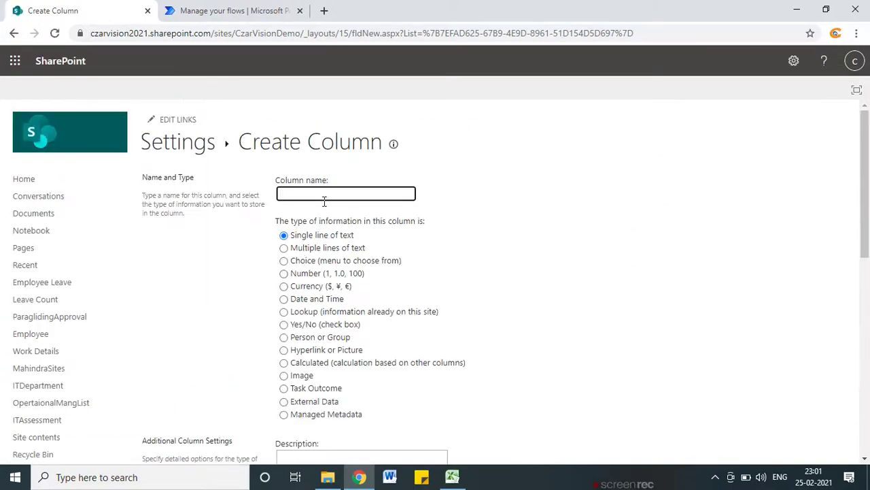
left_click(328, 198)
type("ITDepartment")
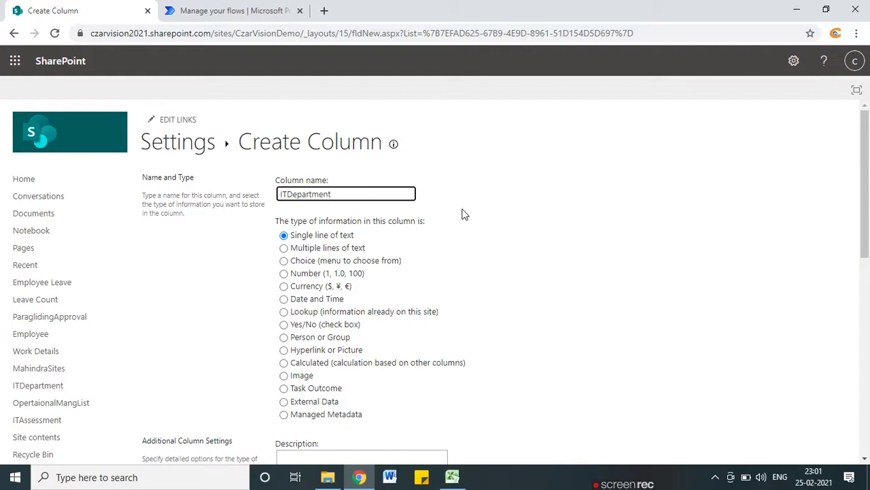
scroll(490, 232, "down", 7)
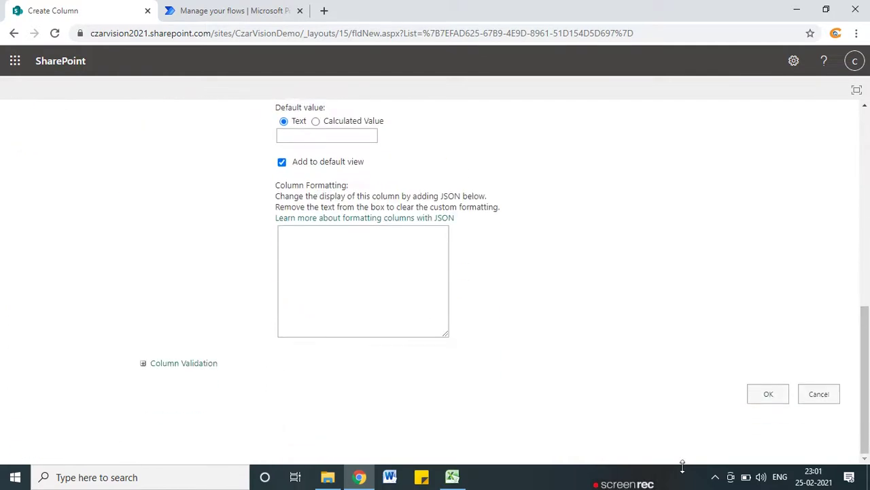
left_click(769, 400)
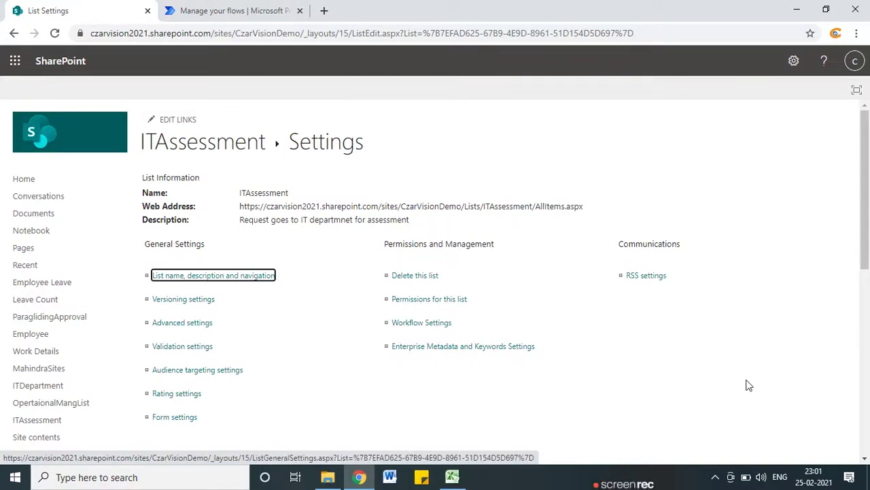
scroll(665, 364, "down", 10)
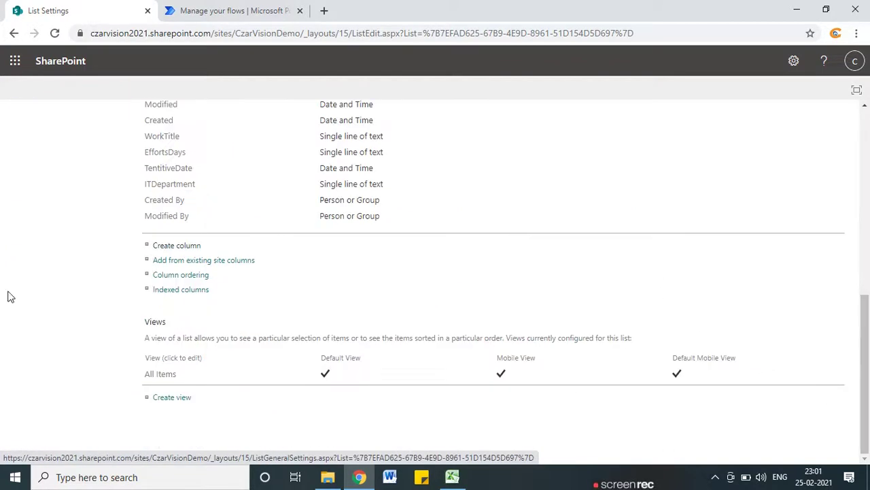
left_click(174, 250)
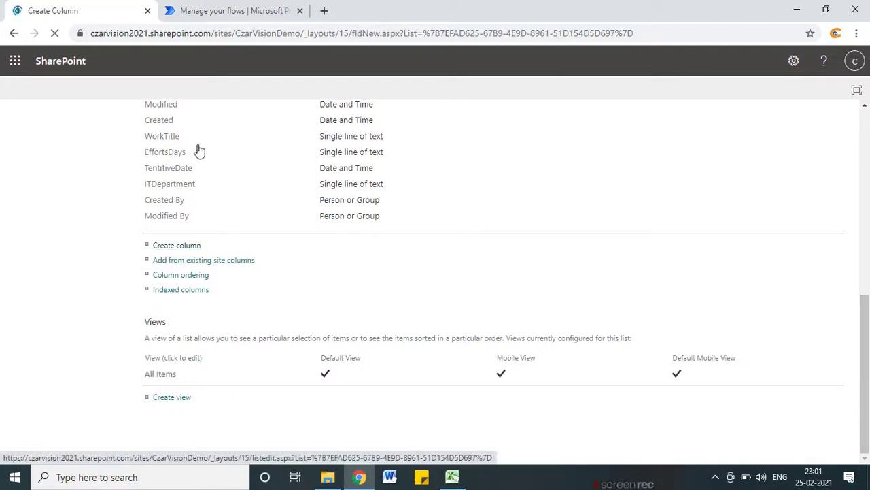
scroll(434, 225, "down", 10)
left_click(819, 394)
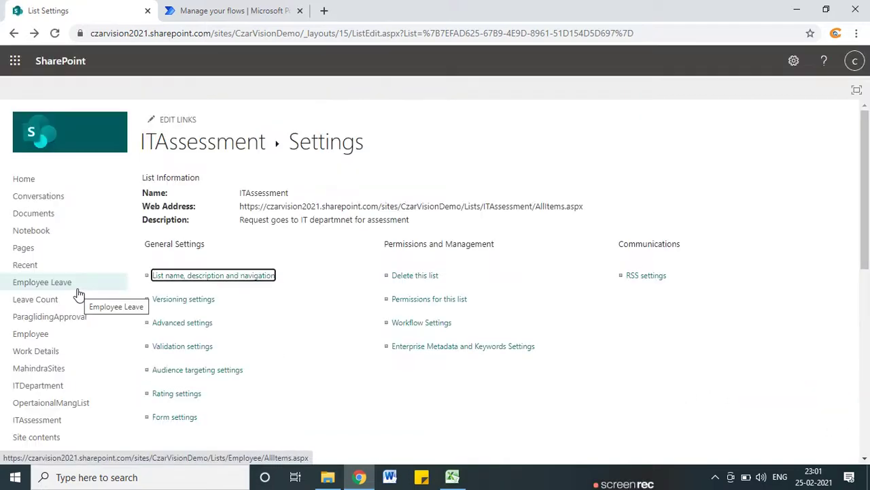
- Switch from the ITAssessment settings to the Work Details list and open its list settings
scroll(102, 408, "down", 4)
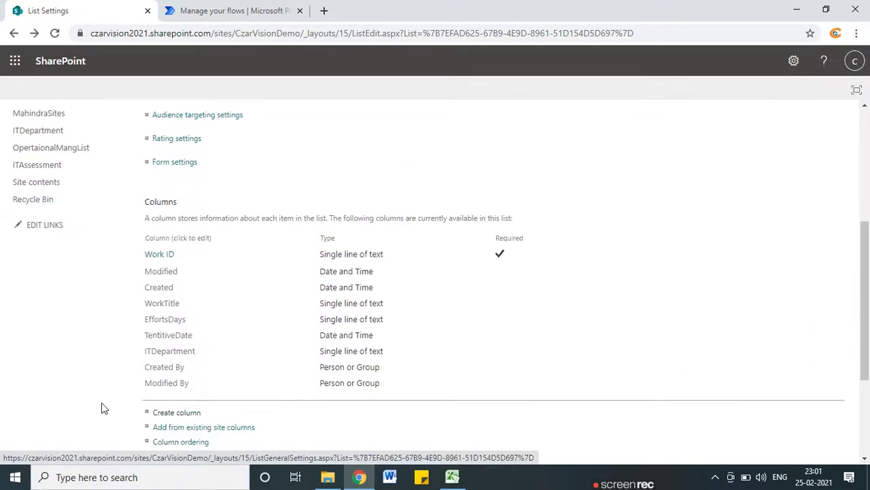
scroll(84, 403, "up", 2)
left_click(43, 224)
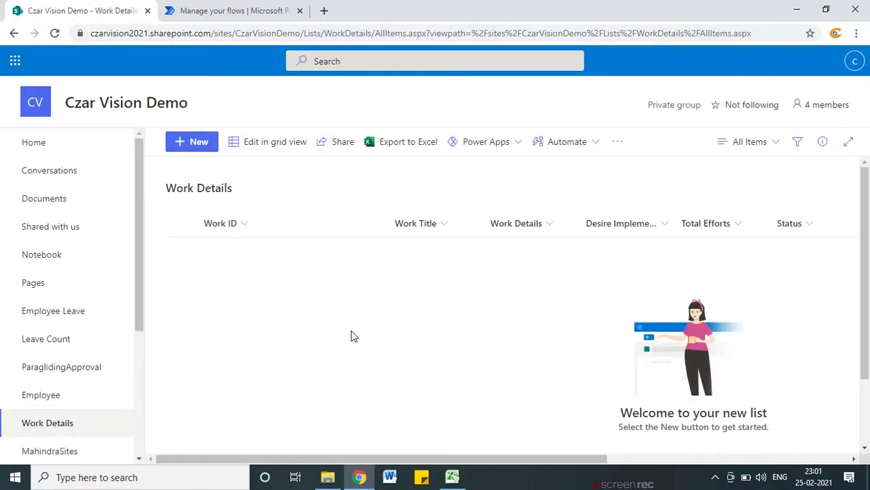
left_click(793, 61)
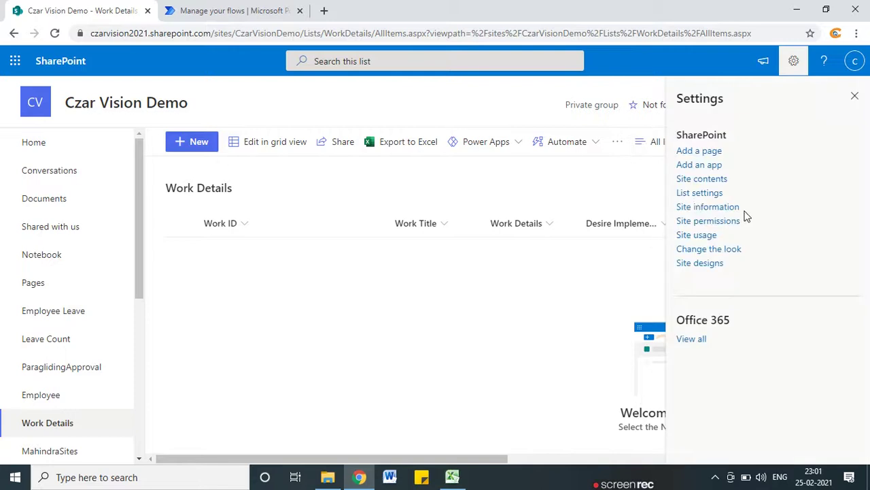
left_click(700, 194)
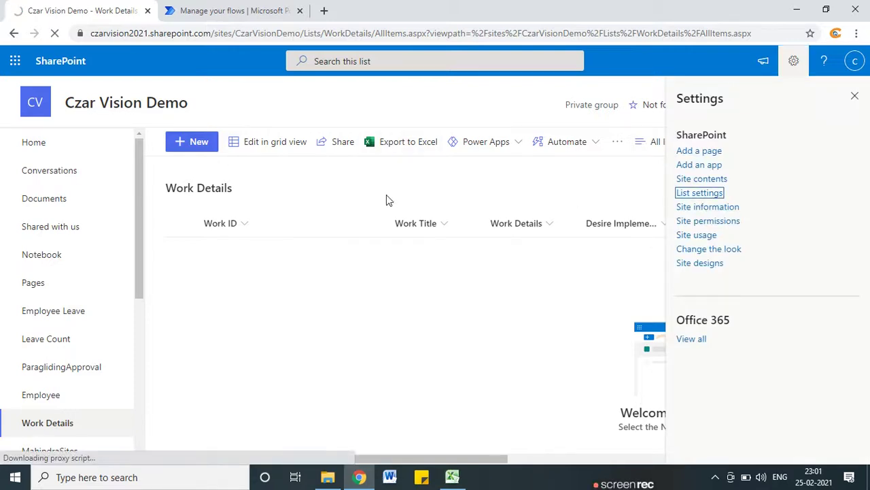
- Start a new column named WorkSite in the Work Details list and set its type to Lookup
scroll(269, 321, "down", 10)
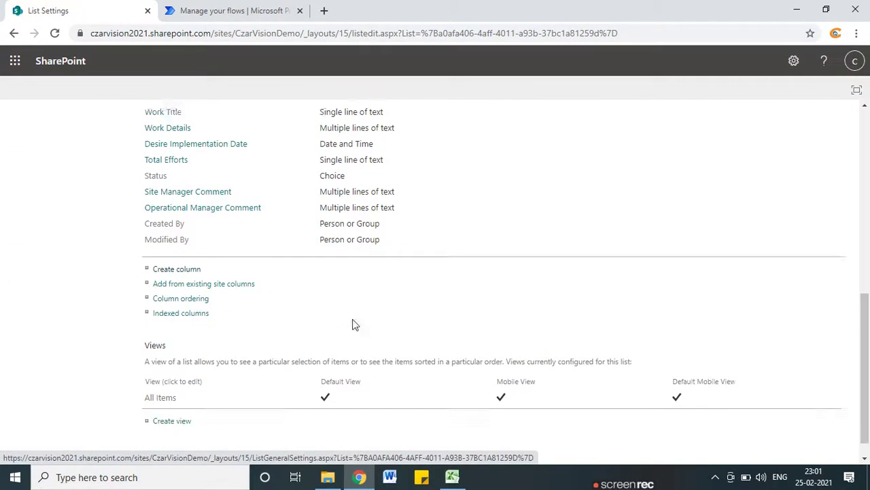
left_click(181, 246)
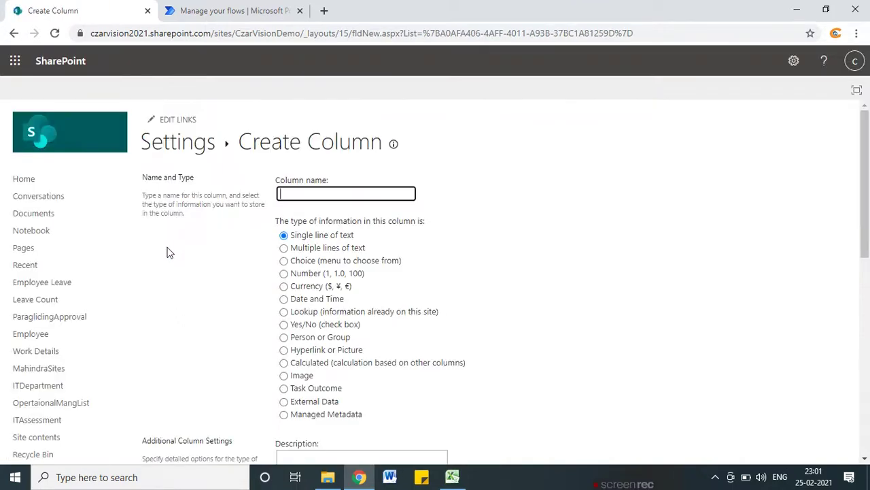
type("WorkSite")
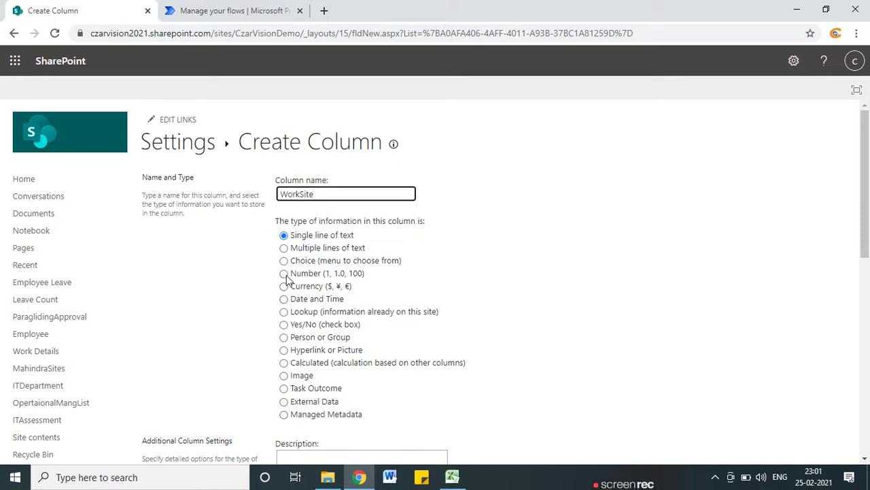
left_click(284, 312)
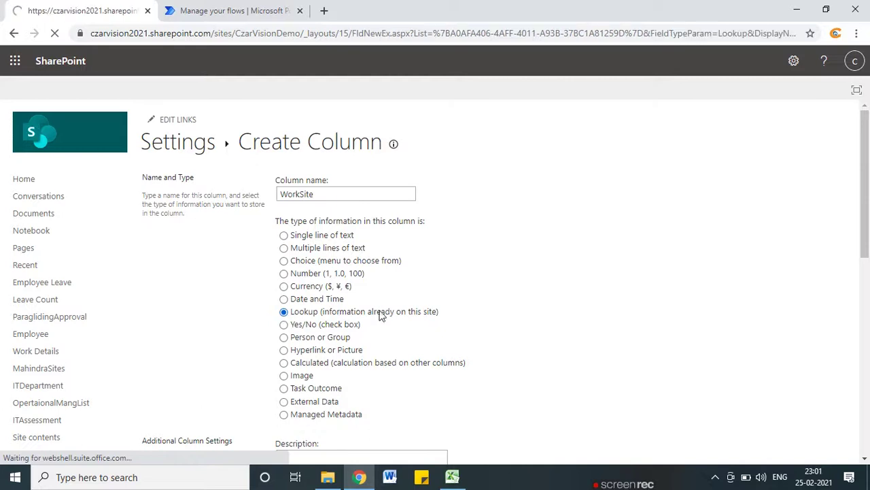
- Have the WorkSite lookup get its information from the Site column of the MahindraSites list, and create the column
scroll(460, 318, "down", 3)
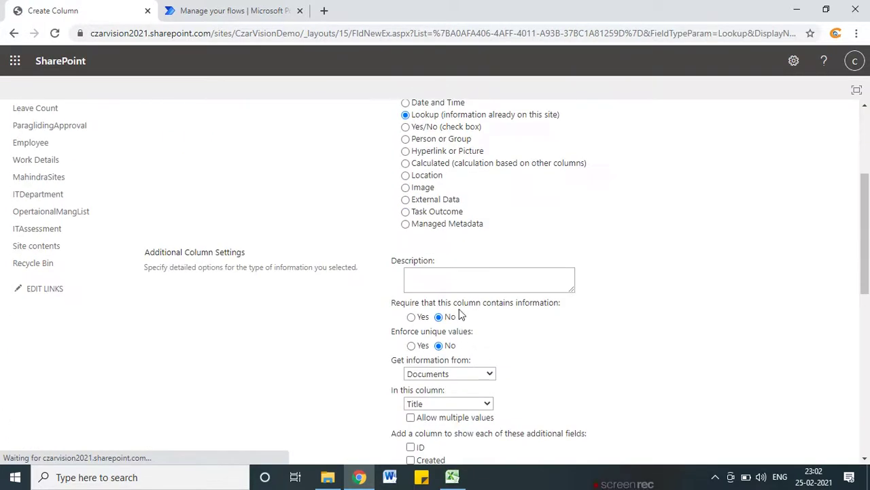
left_click(469, 373)
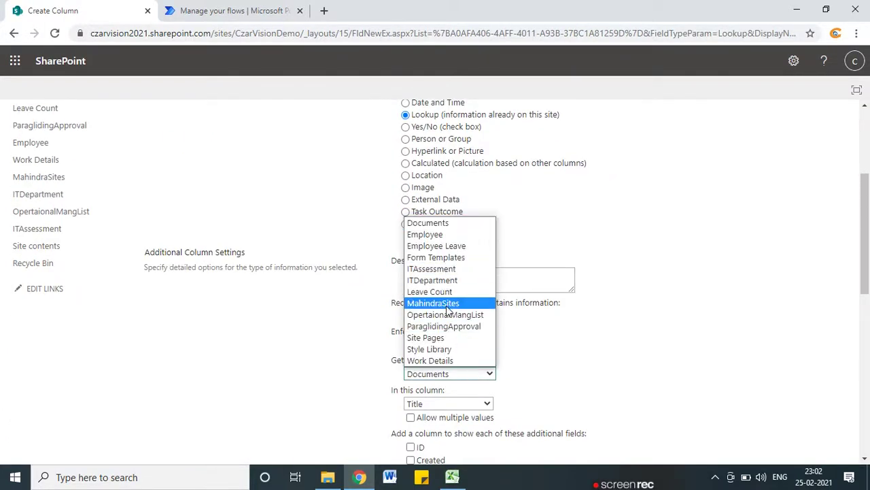
left_click(449, 303)
scroll(453, 398, "down", 5)
left_click(448, 278)
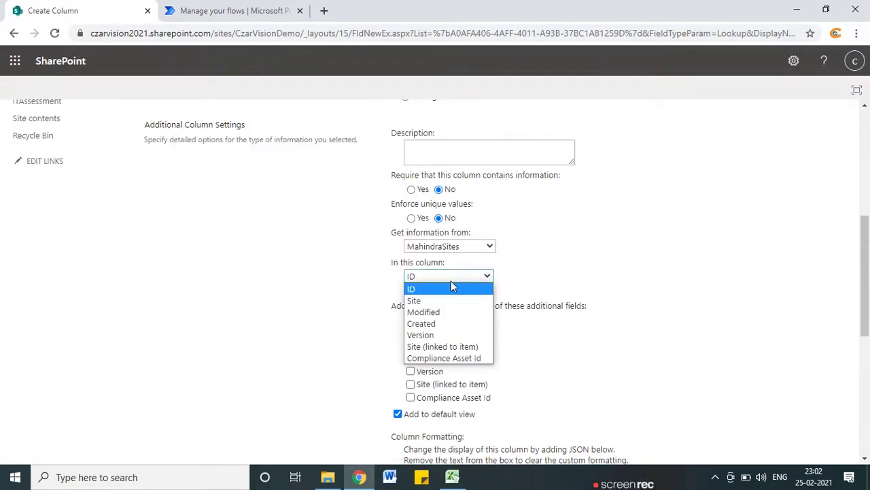
left_click(451, 300)
scroll(619, 408, "down", 5)
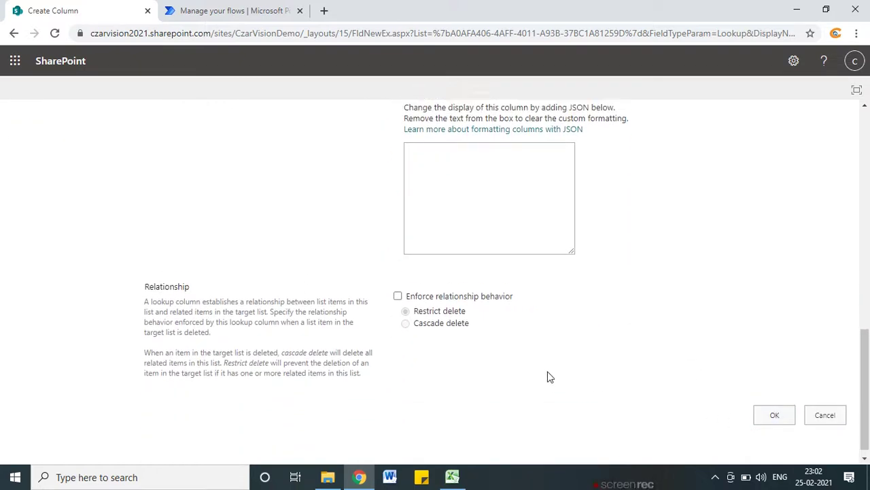
scroll(612, 381, "up", 2)
scroll(711, 389, "down", 2)
left_click(769, 404)
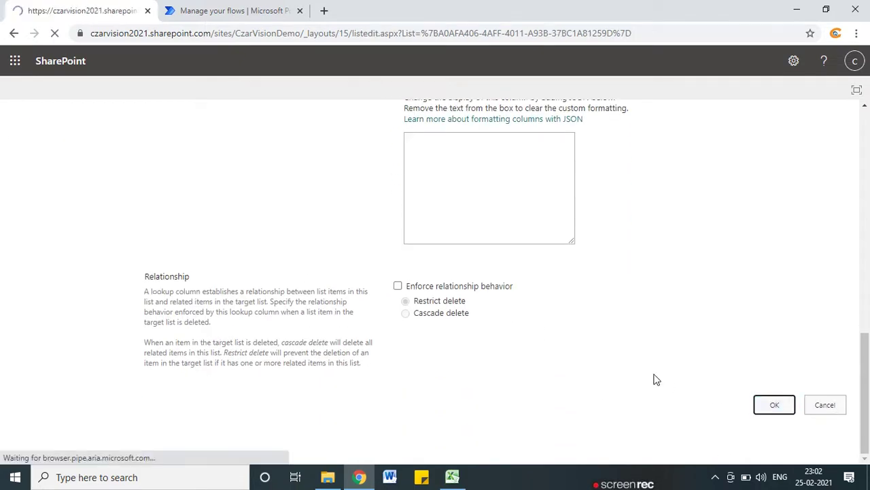
- Start a new column in the Work Details list and name it MahindraSiteManager
scroll(204, 299, "down", 5)
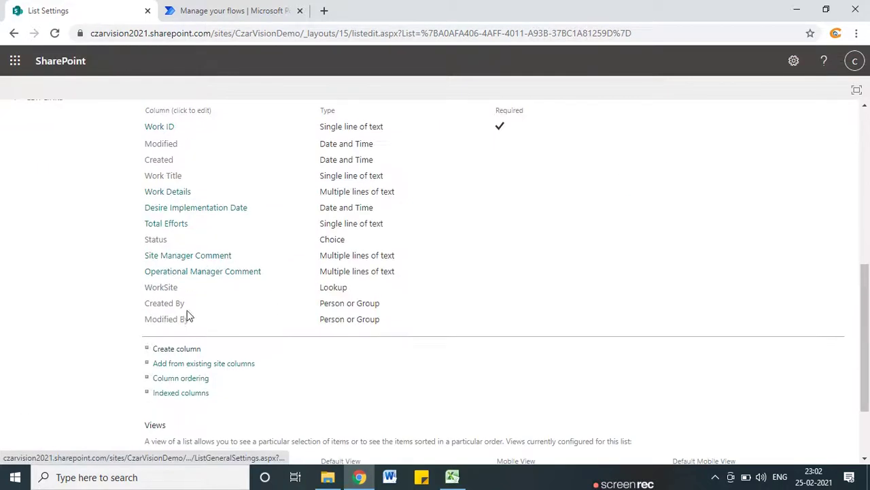
left_click(178, 349)
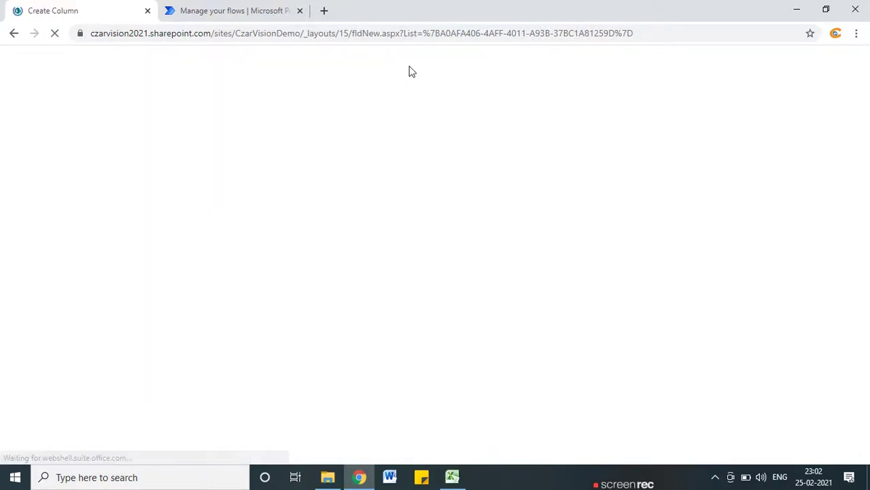
type("Si")
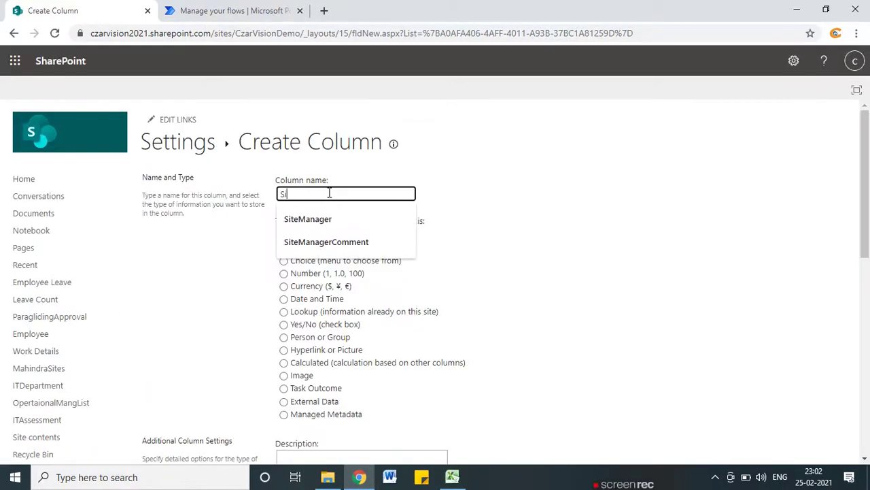
type("te")
key("Down")
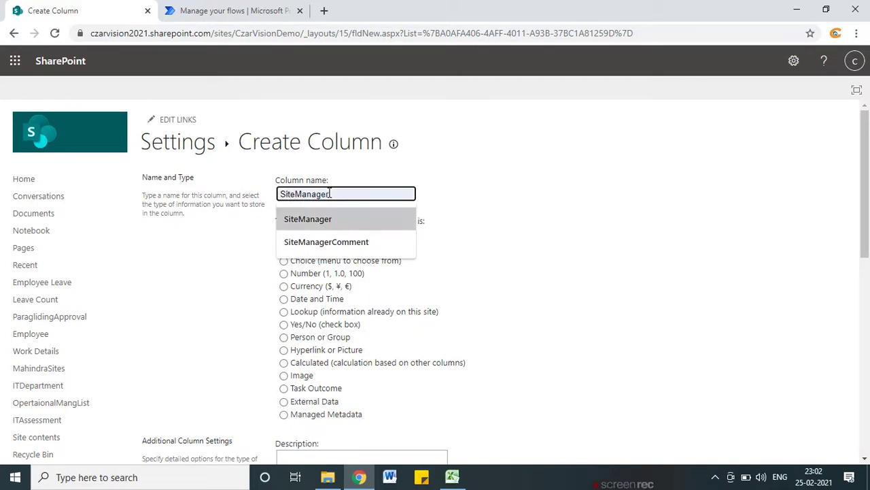
left_click(353, 228)
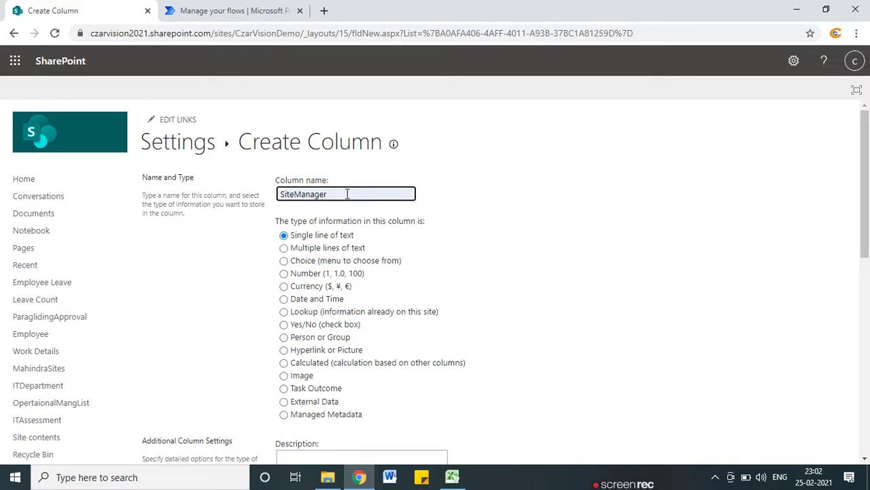
left_click(283, 193)
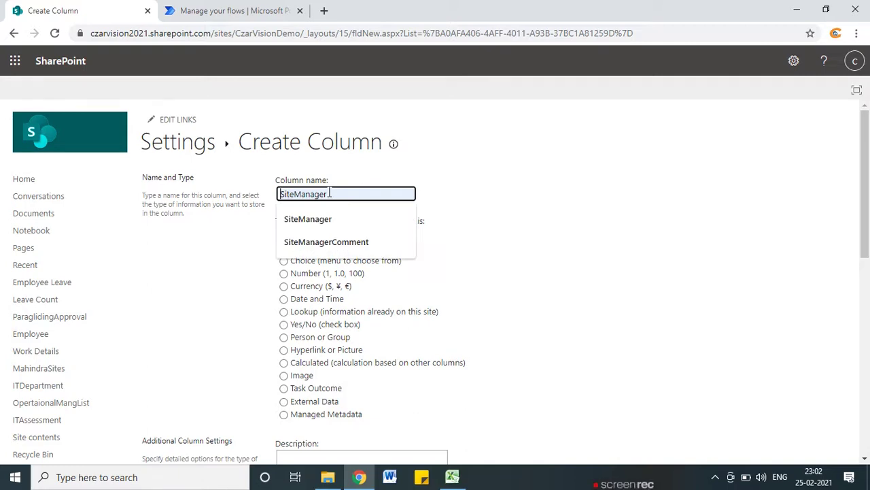
type("Mahindra")
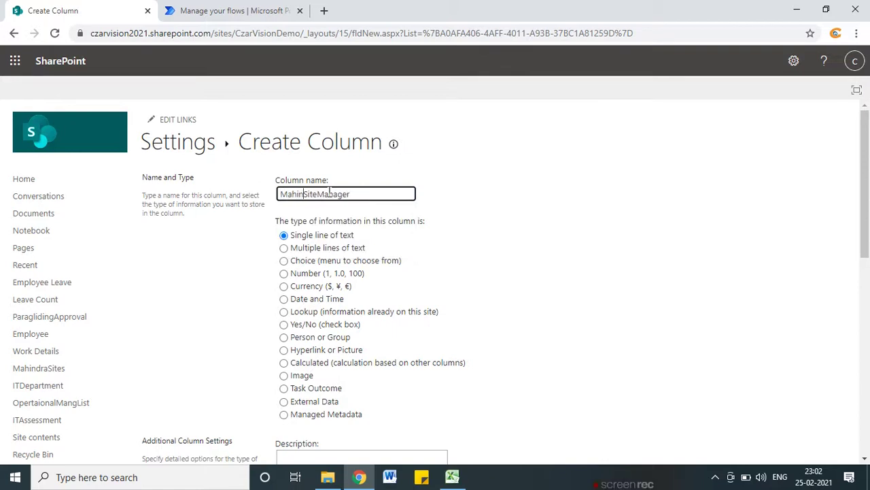
- Set the MahindraSiteManager column's type to Person or Group and create it
scroll(544, 334, "down", 7)
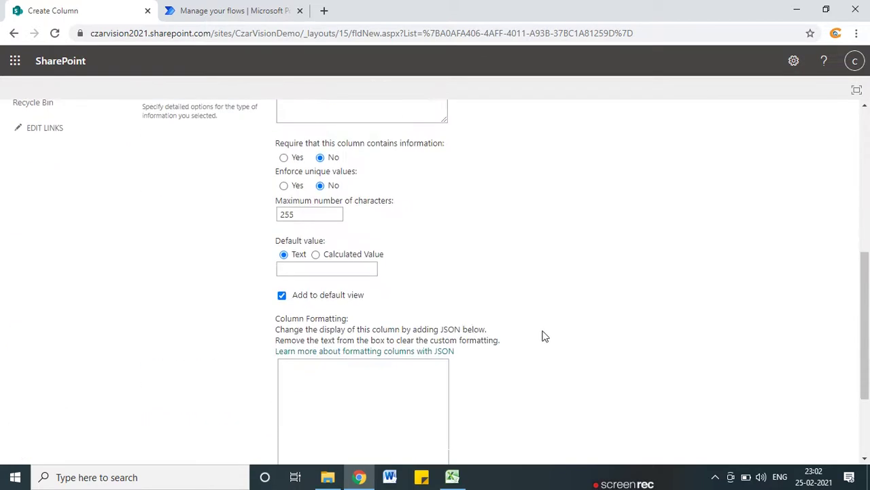
scroll(371, 284, "up", 1)
scroll(372, 284, "up", 5)
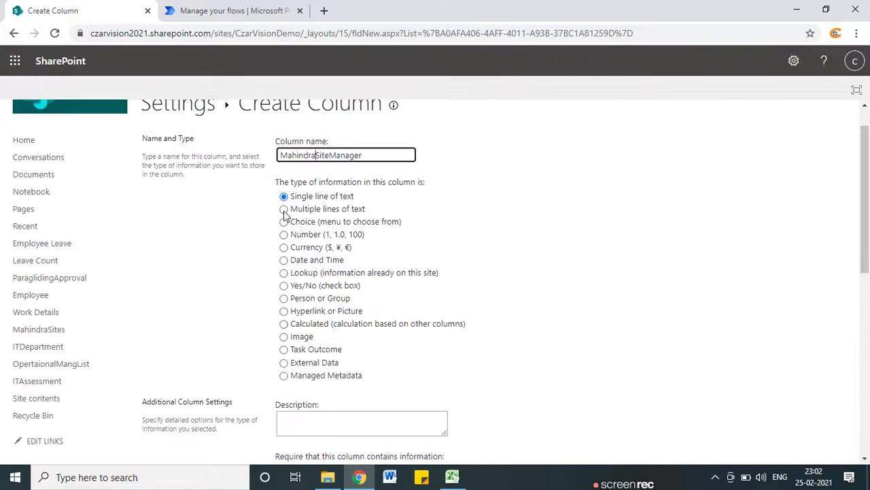
left_click(284, 299)
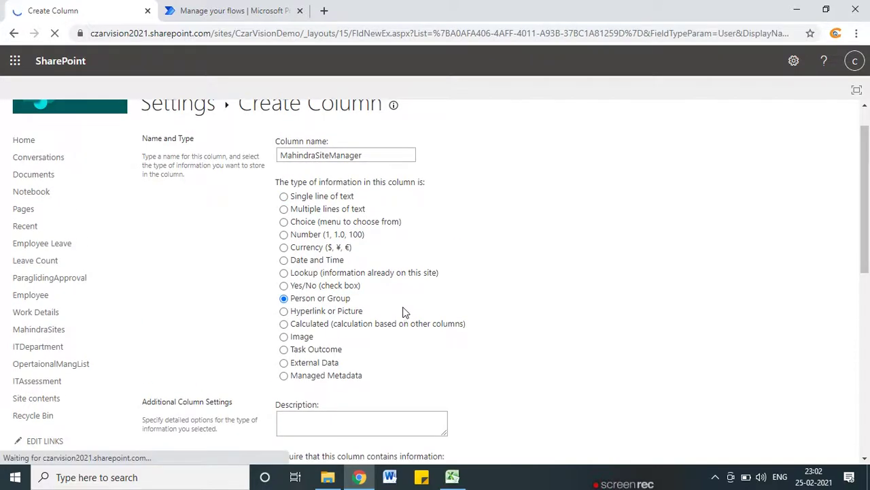
scroll(602, 295, "down", 10)
left_click(779, 405)
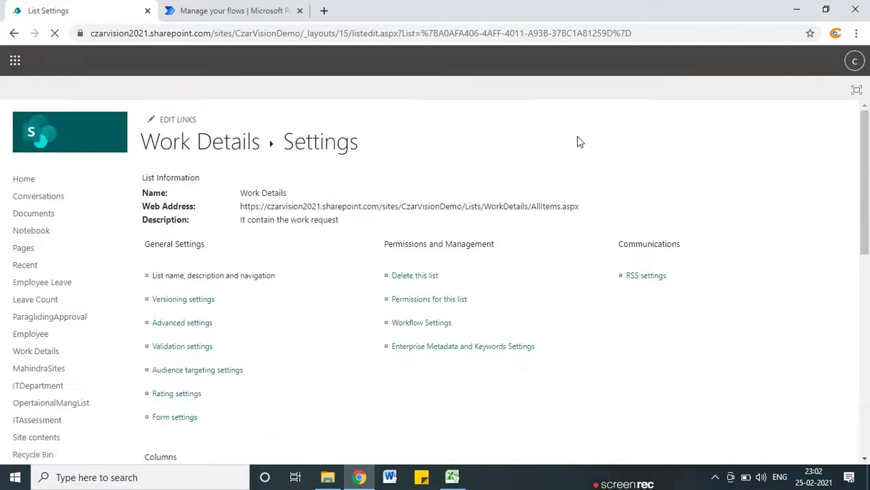
- Start another Work Details column named ITDept and set its type to Lookup
scroll(427, 246, "down", 3)
scroll(352, 268, "down", 3)
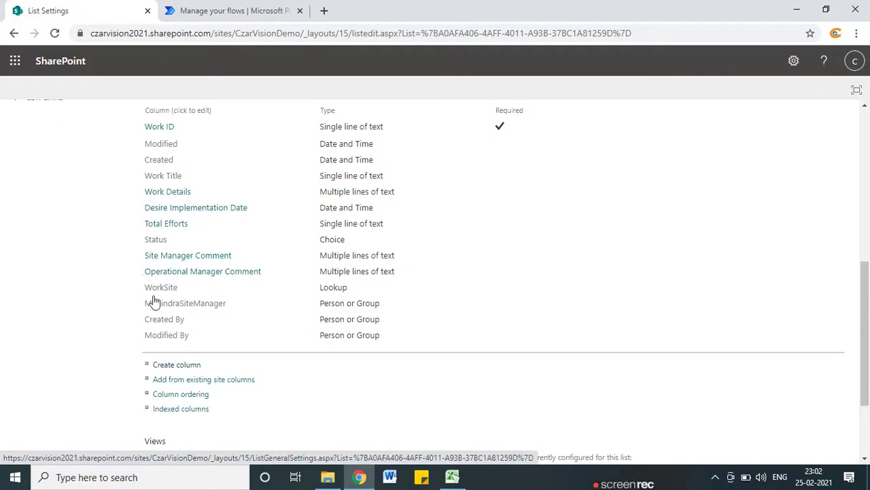
left_click(181, 366)
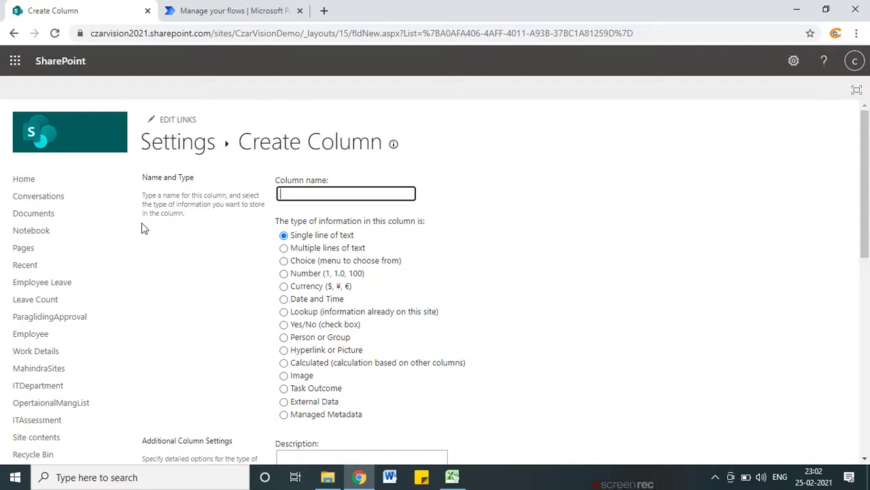
left_click(294, 197)
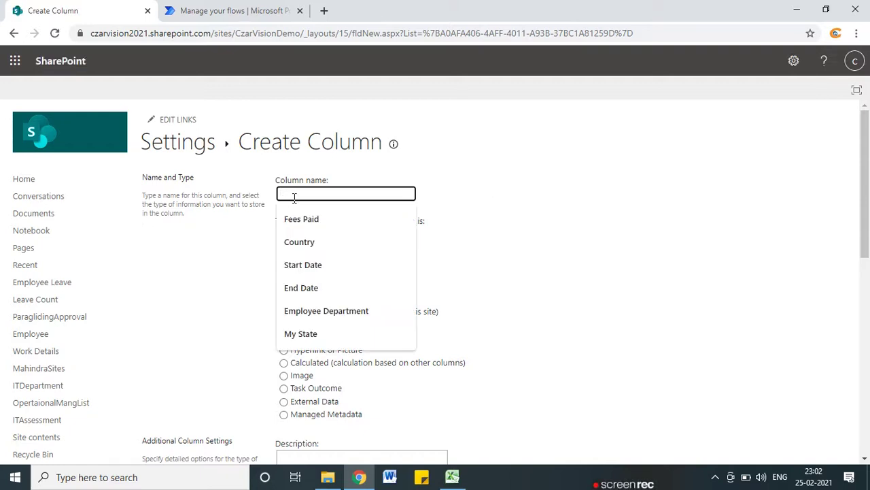
type("ITDept")
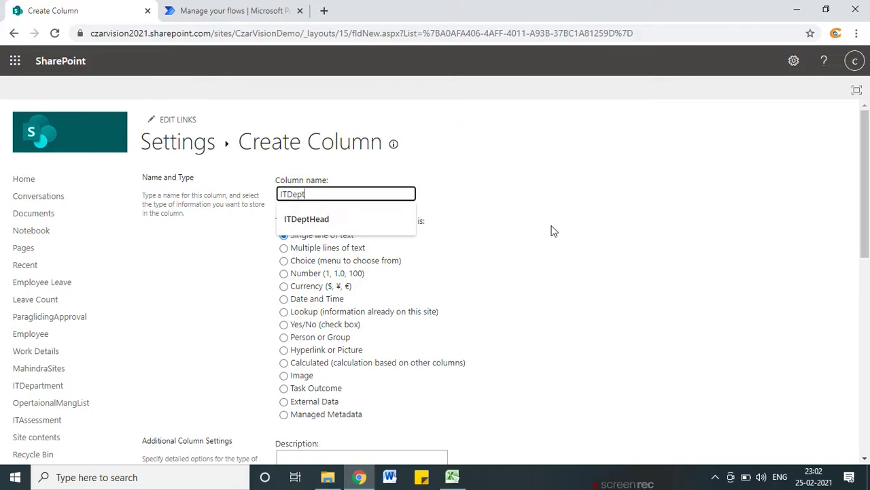
scroll(553, 229, "down", 3)
scroll(232, 244, "up", 2)
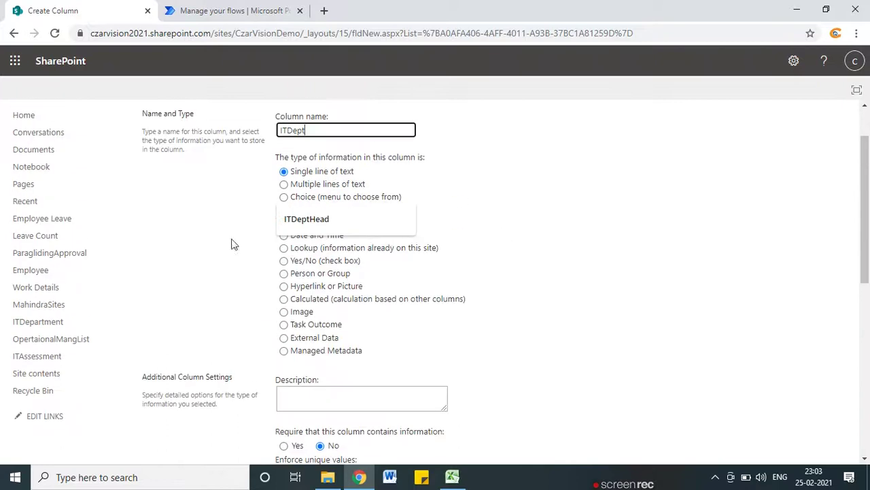
left_click(283, 248)
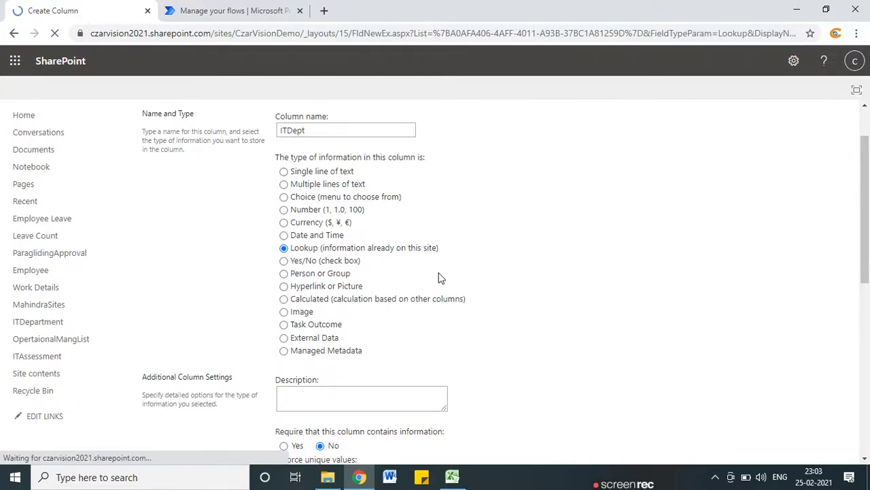
- Have the ITDept lookup get its information from the IT Dept Name column of the ITDepartment list, and create the column
scroll(449, 301, "down", 4)
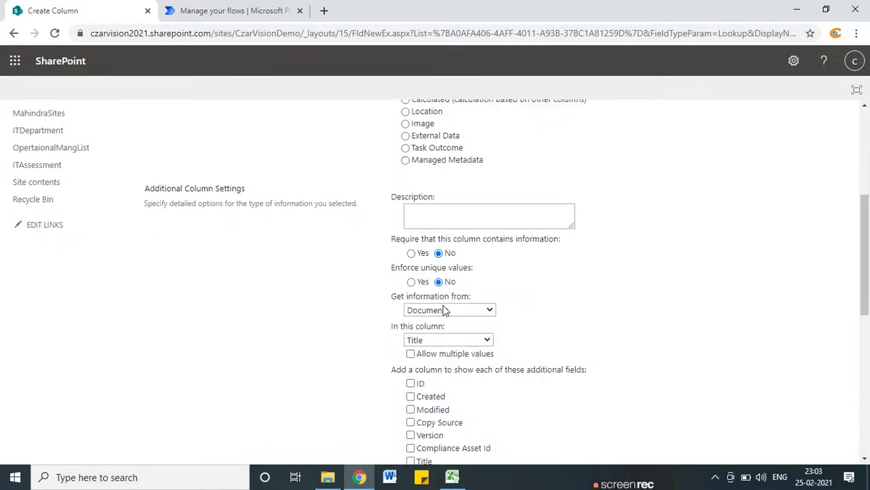
left_click(443, 309)
left_click(433, 216)
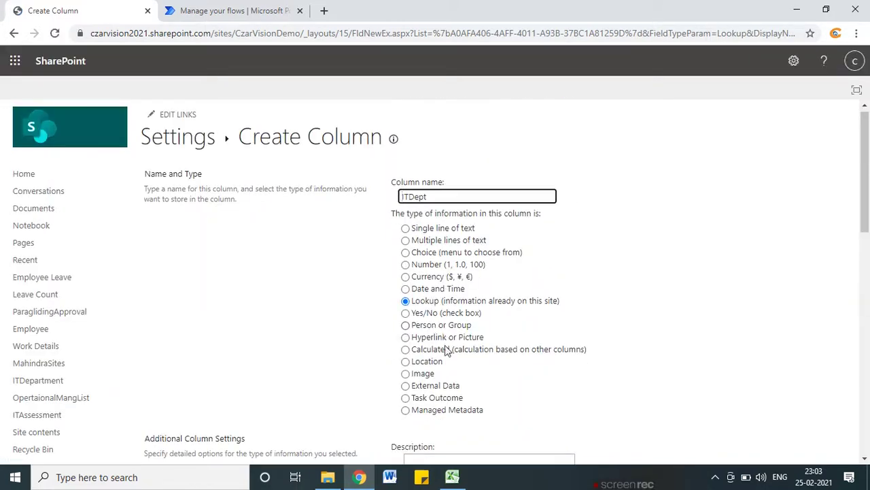
scroll(438, 340, "down", 8)
left_click(435, 149)
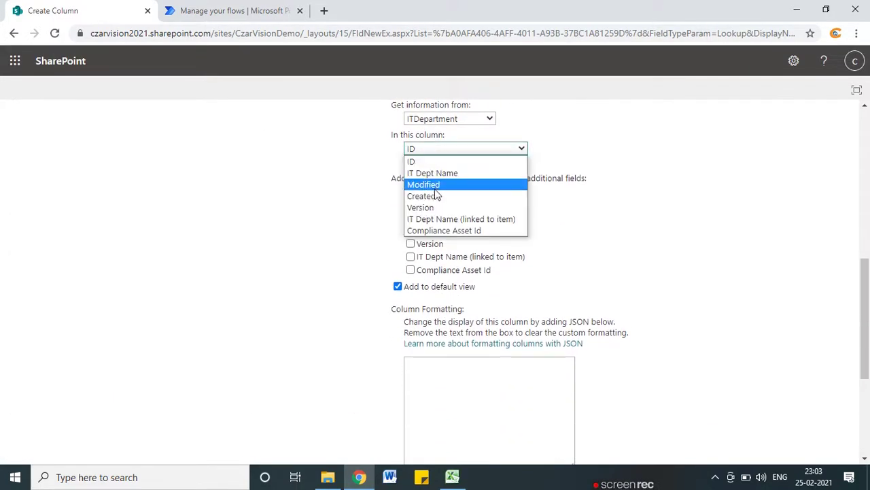
left_click(435, 174)
scroll(573, 363, "down", 3)
left_click(782, 406)
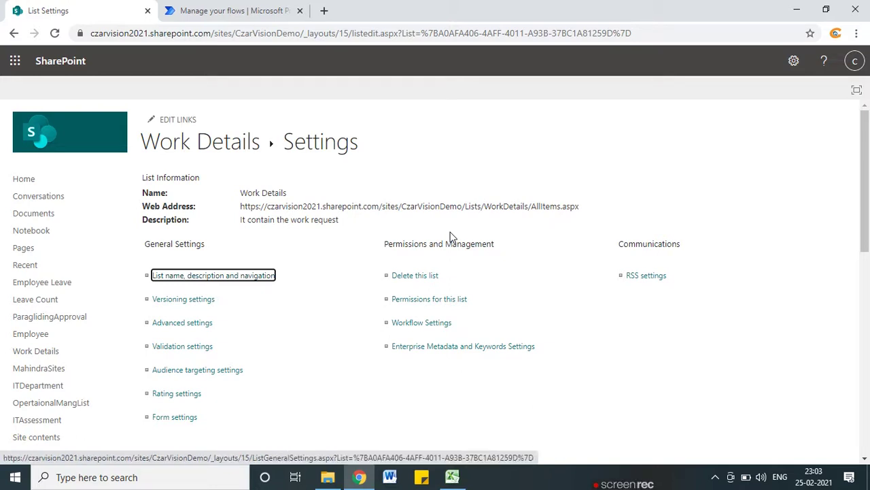
- Start a further column in the Work Details list and name it MahindraOperationalManager
scroll(163, 307, "down", 10)
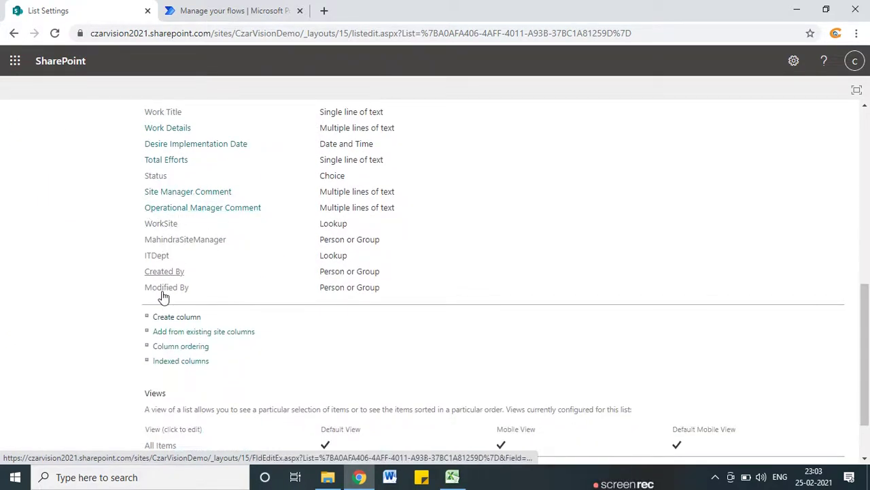
scroll(178, 232, "up", 1)
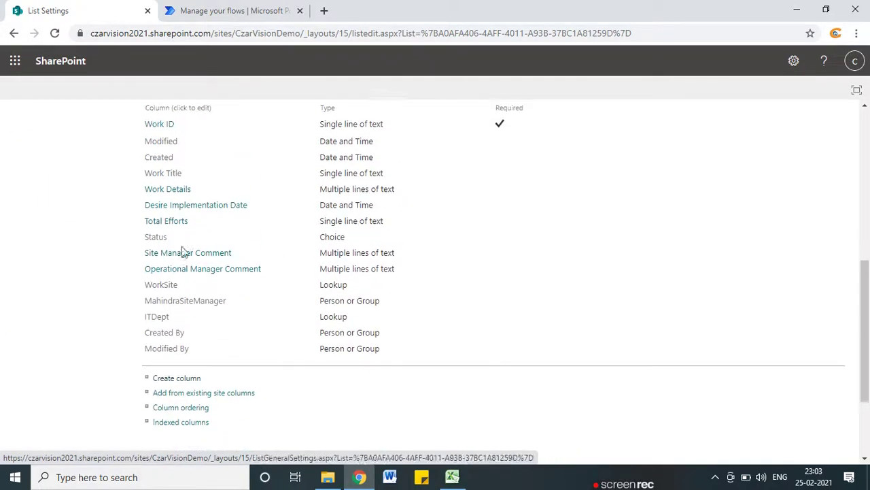
left_click(165, 382)
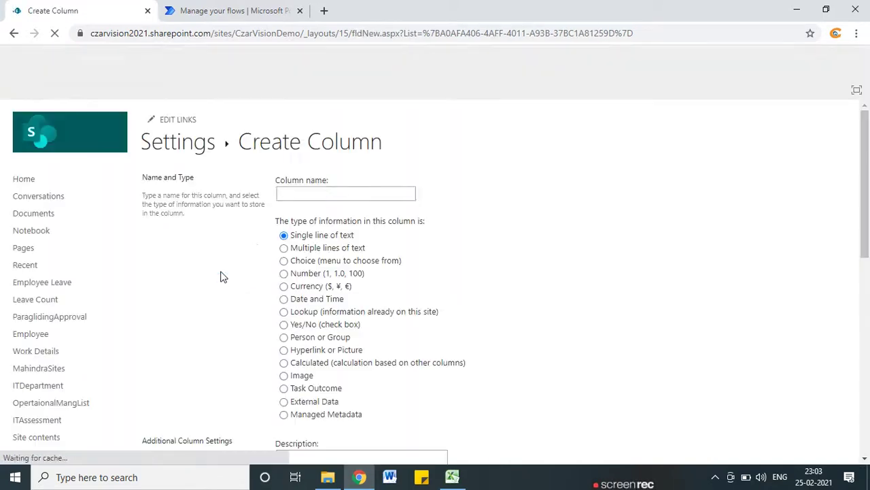
type("Oper")
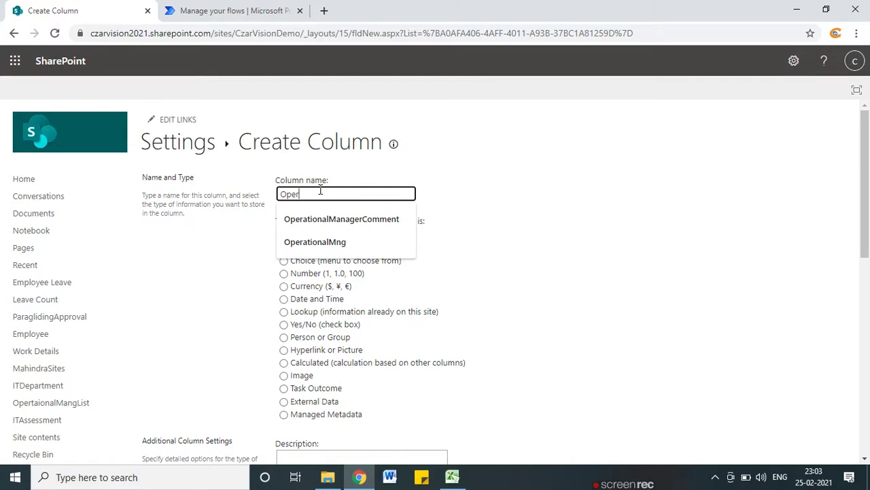
type("ationalManager")
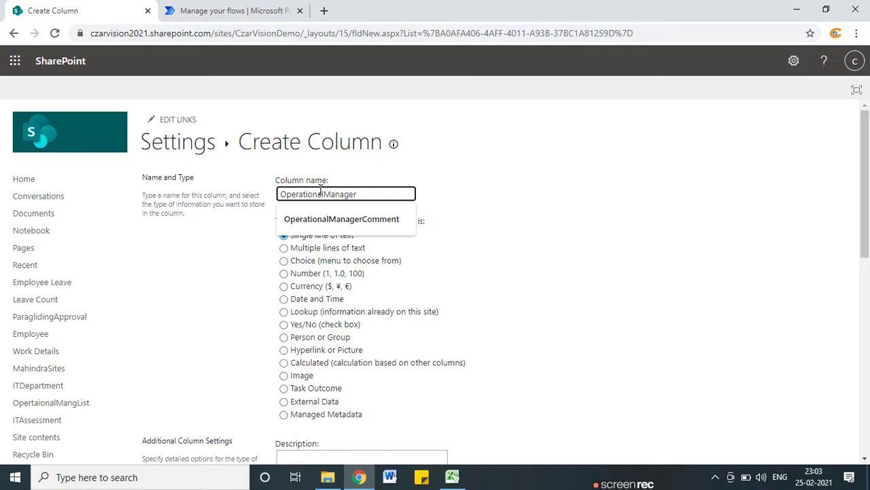
type("Mahindra")
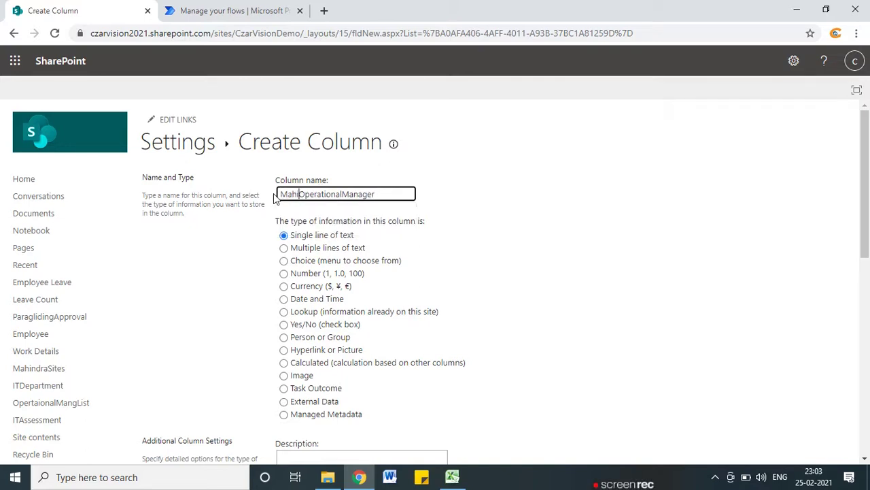
- Make the MahindraOperationalManager column a Person or Group column and create it
scroll(501, 160, "down", 2)
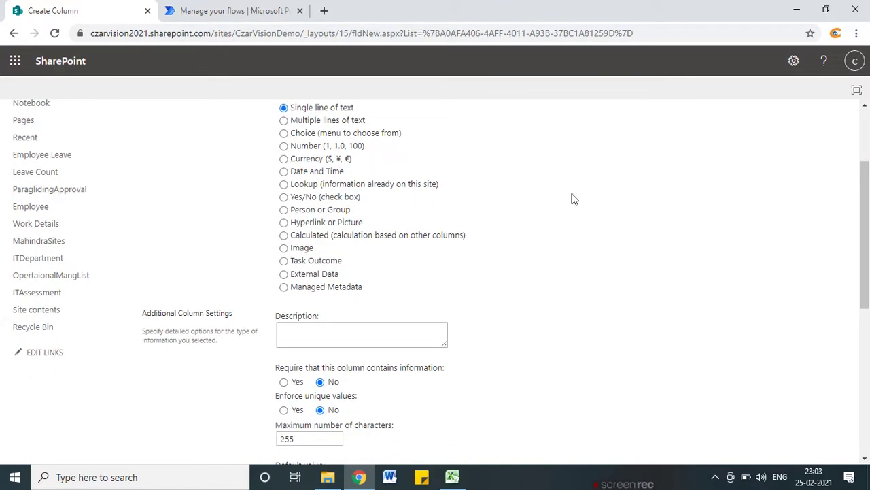
left_click(283, 211)
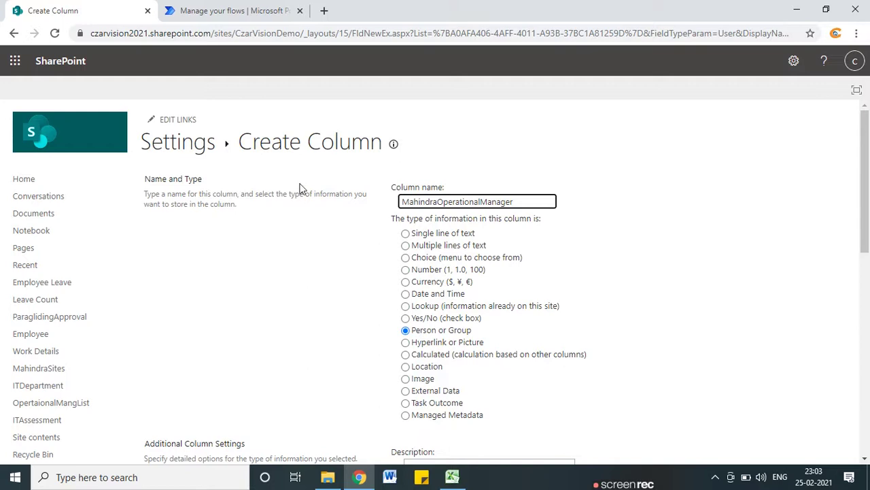
scroll(414, 182, "down", 2)
scroll(466, 219, "down", 6)
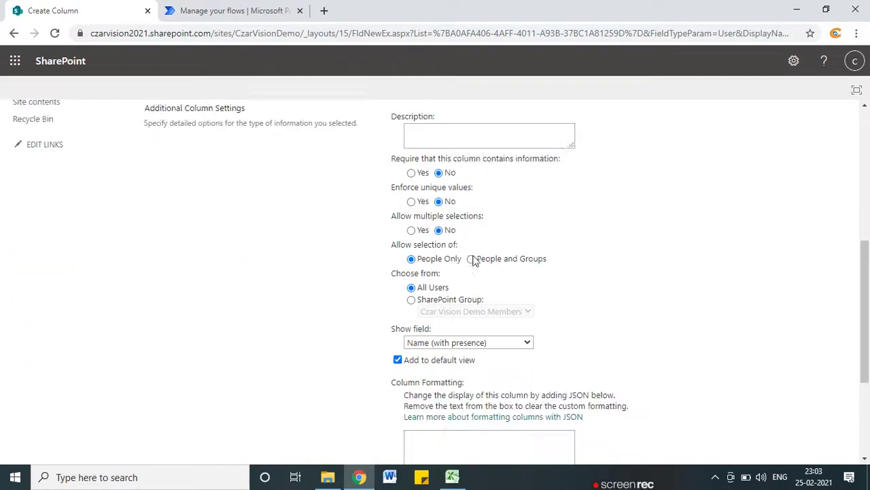
left_click(772, 404)
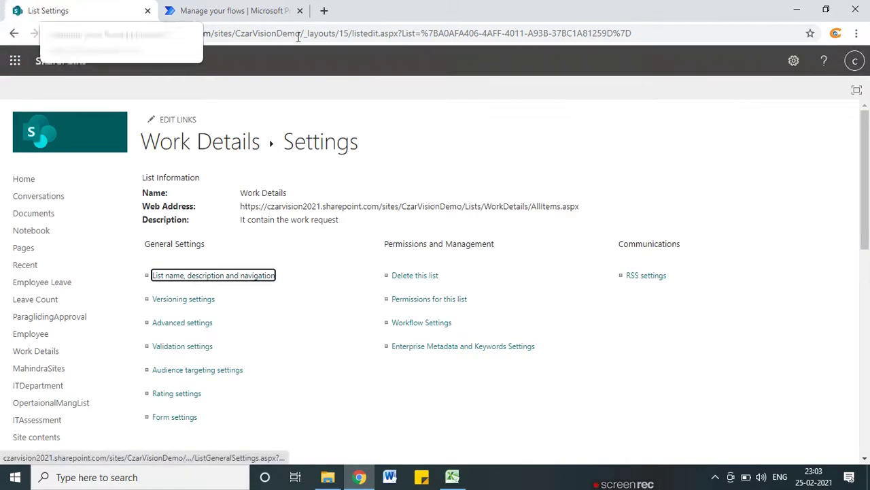
- Review the columns in the Work Details settings, and open the Work Details list itself
scroll(435, 206, "down", 10)
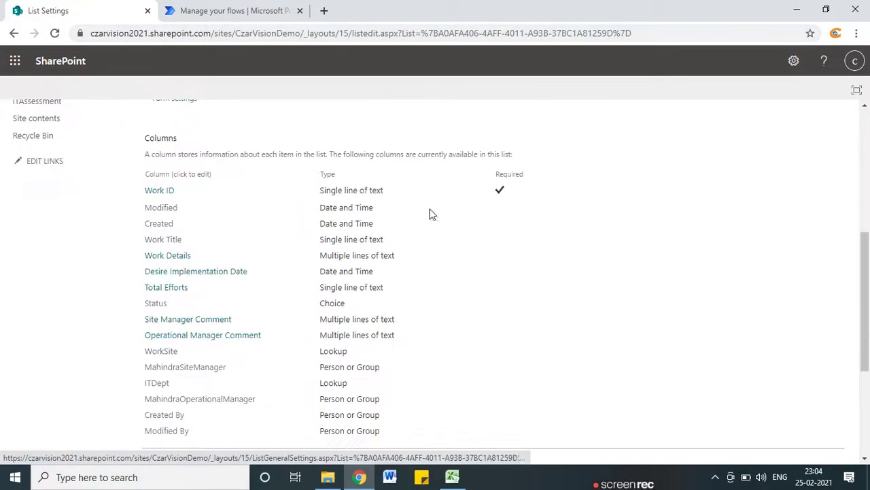
scroll(234, 210, "up", 10)
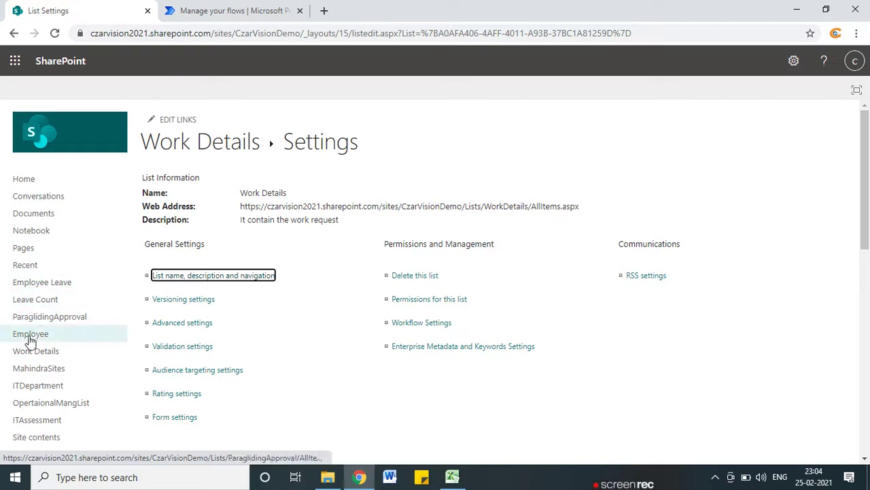
left_click(42, 352)
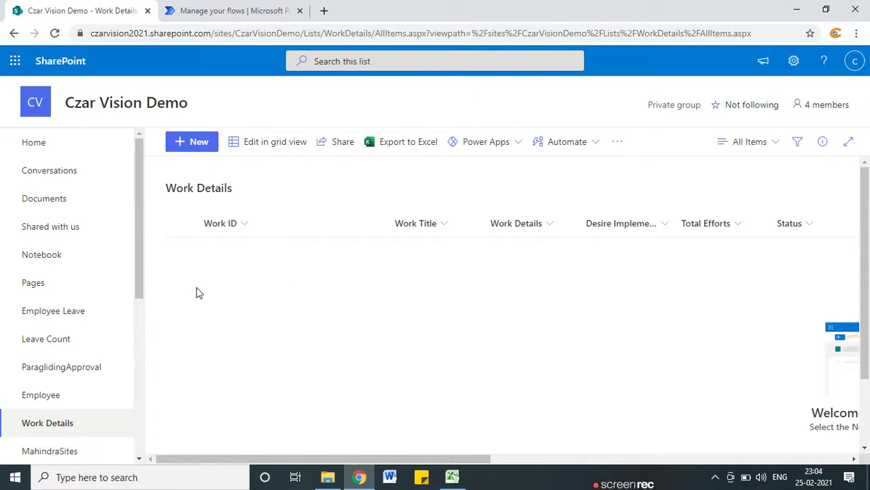
scroll(143, 282, "down", 1)
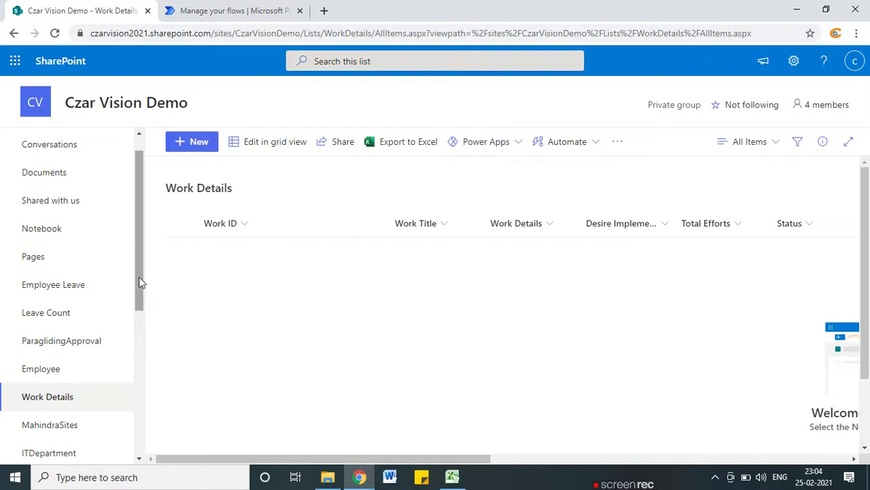
- Switch to the IT Work Management workbook in Excel and review the request flow from site manager approval through IT to operational manager approval
left_click(452, 477)
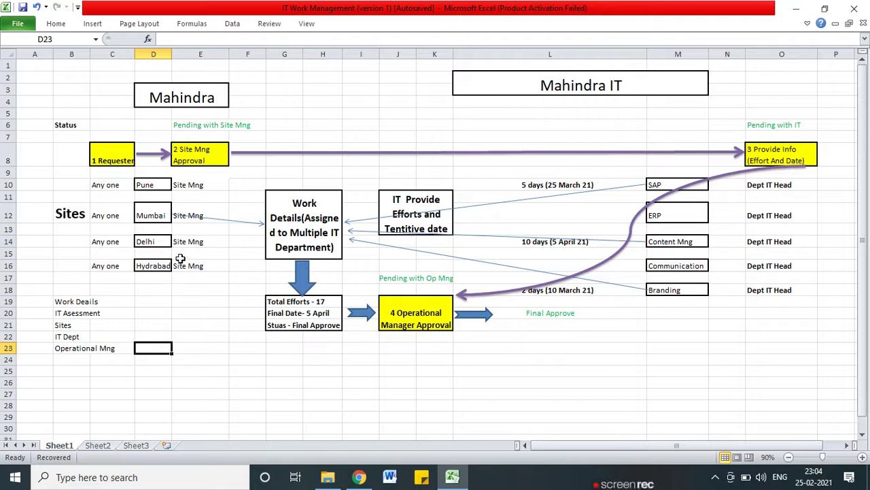
mouse_move(235, 136)
left_mouse_down()
mouse_move(145, 126)
mouse_move(65, 253)
mouse_move(242, 234)
mouse_move(235, 128)
mouse_move(654, 151)
left_mouse_up()
mouse_move(642, 184)
left_mouse_down()
mouse_move(508, 223)
mouse_move(357, 235)
mouse_move(347, 288)
mouse_move(379, 287)
left_mouse_up()
key("Escape")
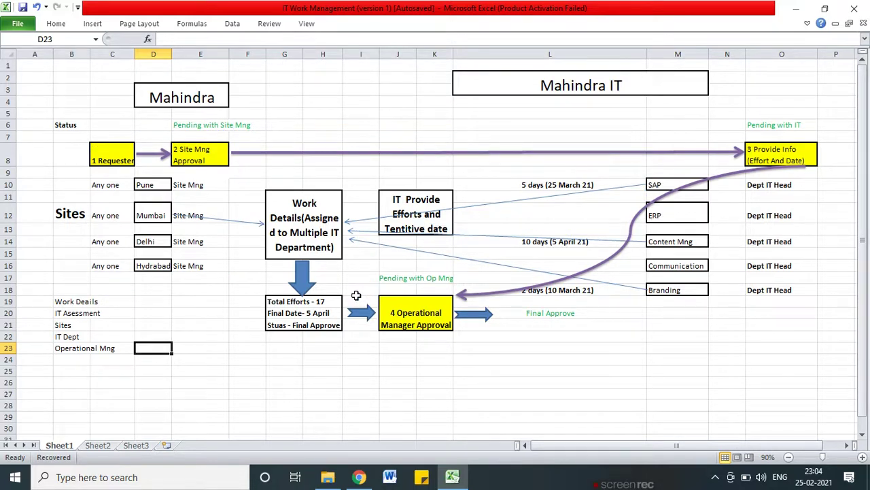